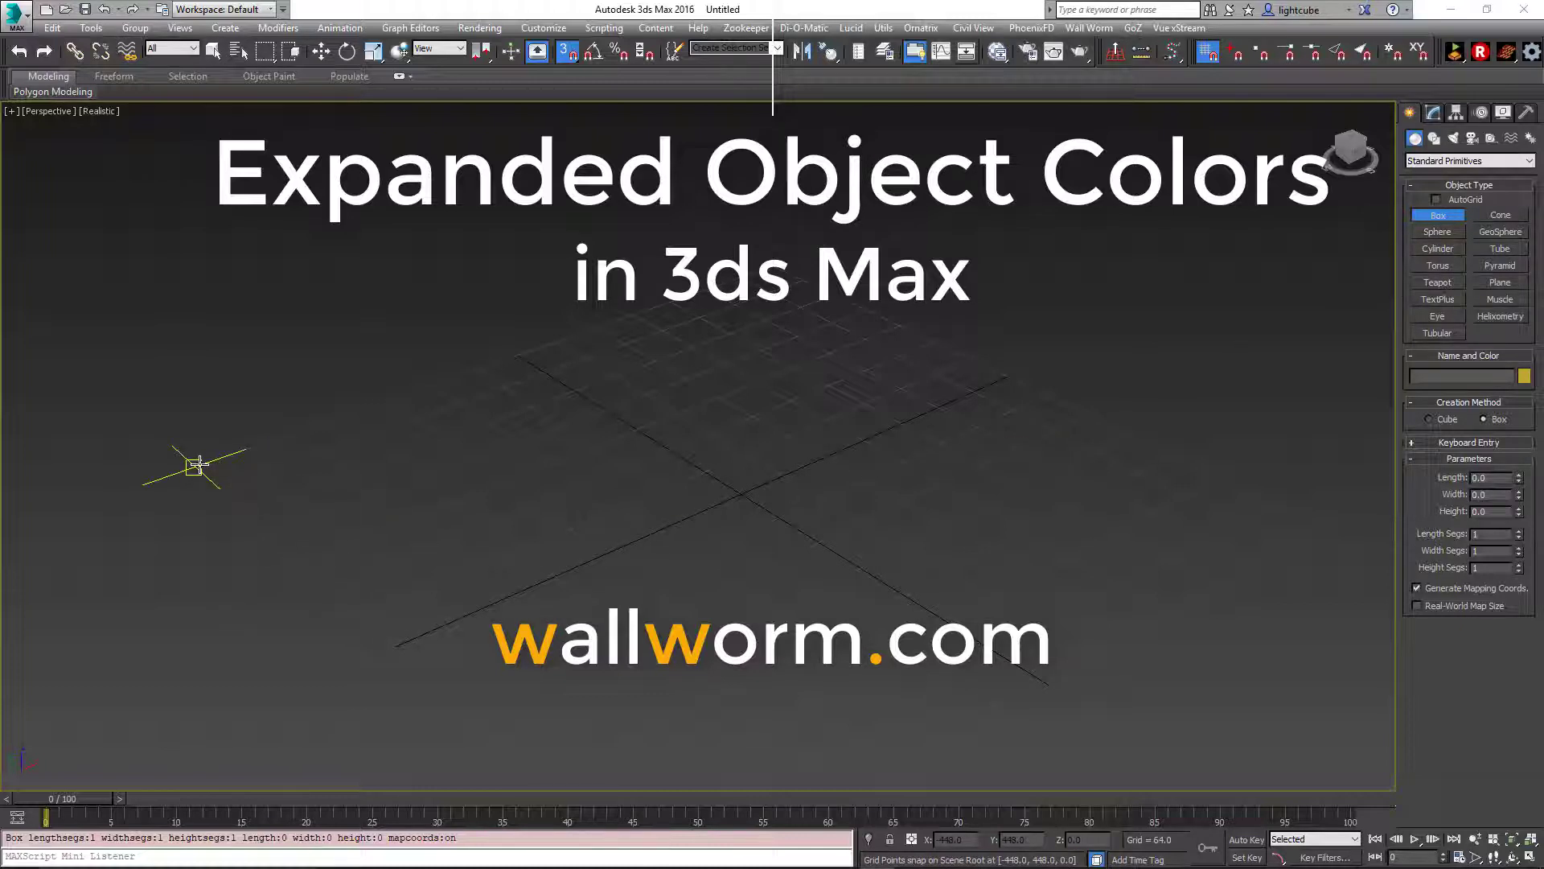
# Create a box with length 256, width 192 and height 256, and a second box beside it with length 320, width 192 and height 384.
pyautogui.moveTo(197, 465); pyautogui.dragTo(448, 496)
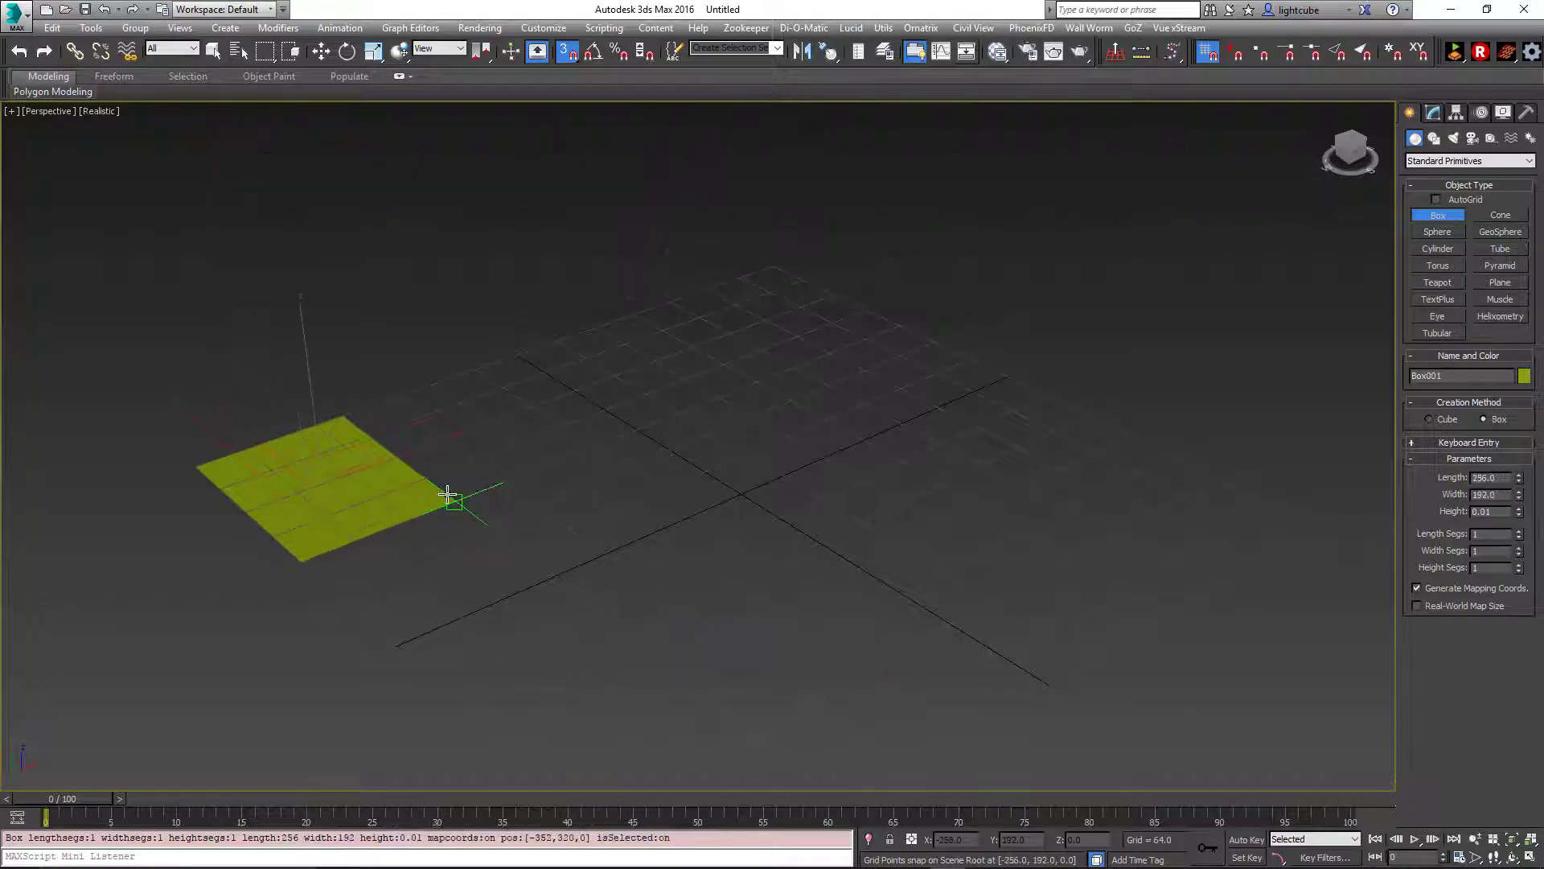
pyautogui.click(415, 286)
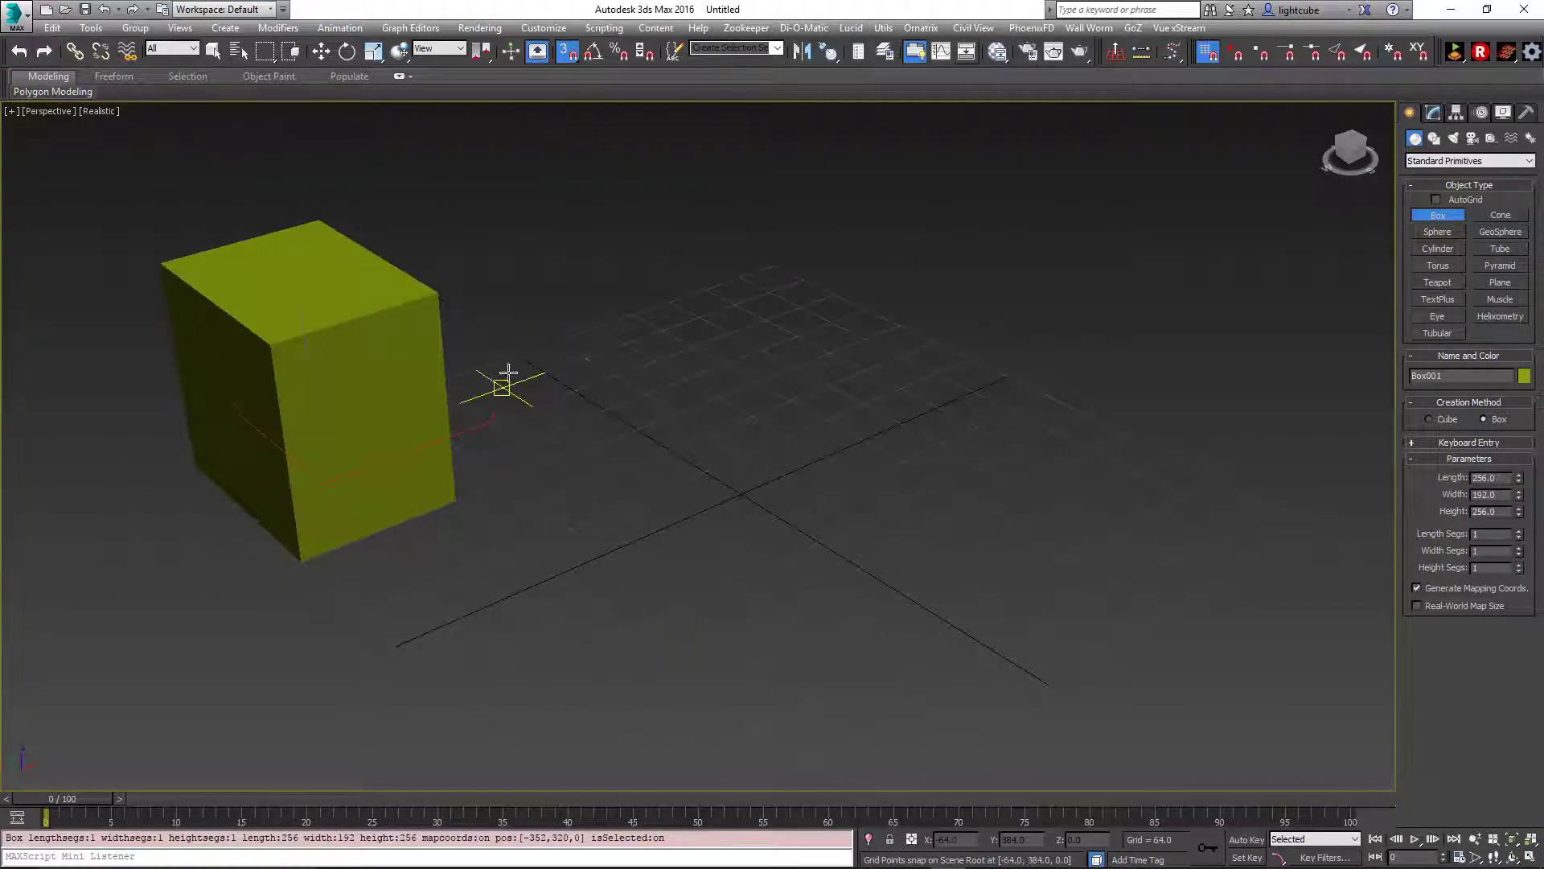
pyautogui.keyDown('alt'); pyautogui.moveTo(672, 414); pyautogui.dragTo(610, 414, button='middle'); pyautogui.keyUp('alt')
pyautogui.moveTo(543, 393); pyautogui.dragTo(772, 493)
pyautogui.click(708, 189)
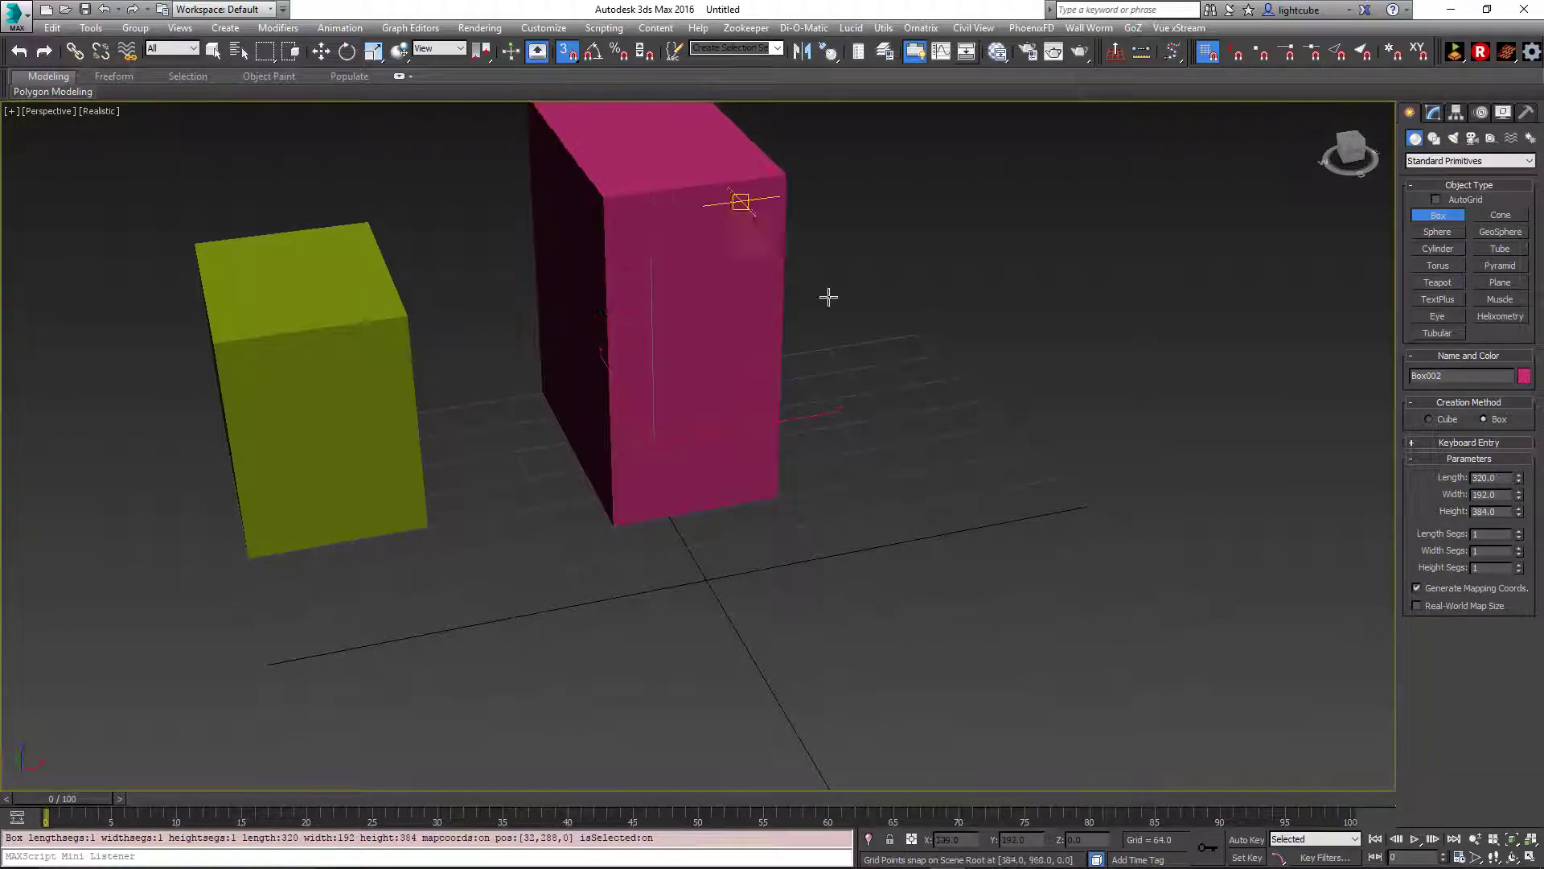
# Create a third, lower box on the far side of the tall second box.
pyautogui.keyDown('alt'); pyautogui.moveTo(907, 359); pyautogui.dragTo(831, 421, button='middle'); pyautogui.keyUp('alt')
pyautogui.moveTo(830, 420); pyautogui.dragTo(975, 543)
pyautogui.click(958, 419)
# Create a flat slab beneath the three boxes with length 640, width 1280 and height -64.
pyautogui.scroll(-4, 786, 459)
pyautogui.keyDown('alt'); pyautogui.moveTo(786, 459); pyautogui.dragTo(901, 458, button='middle'); pyautogui.keyUp('alt')
pyautogui.moveTo(399, 409); pyautogui.dragTo(974, 393)
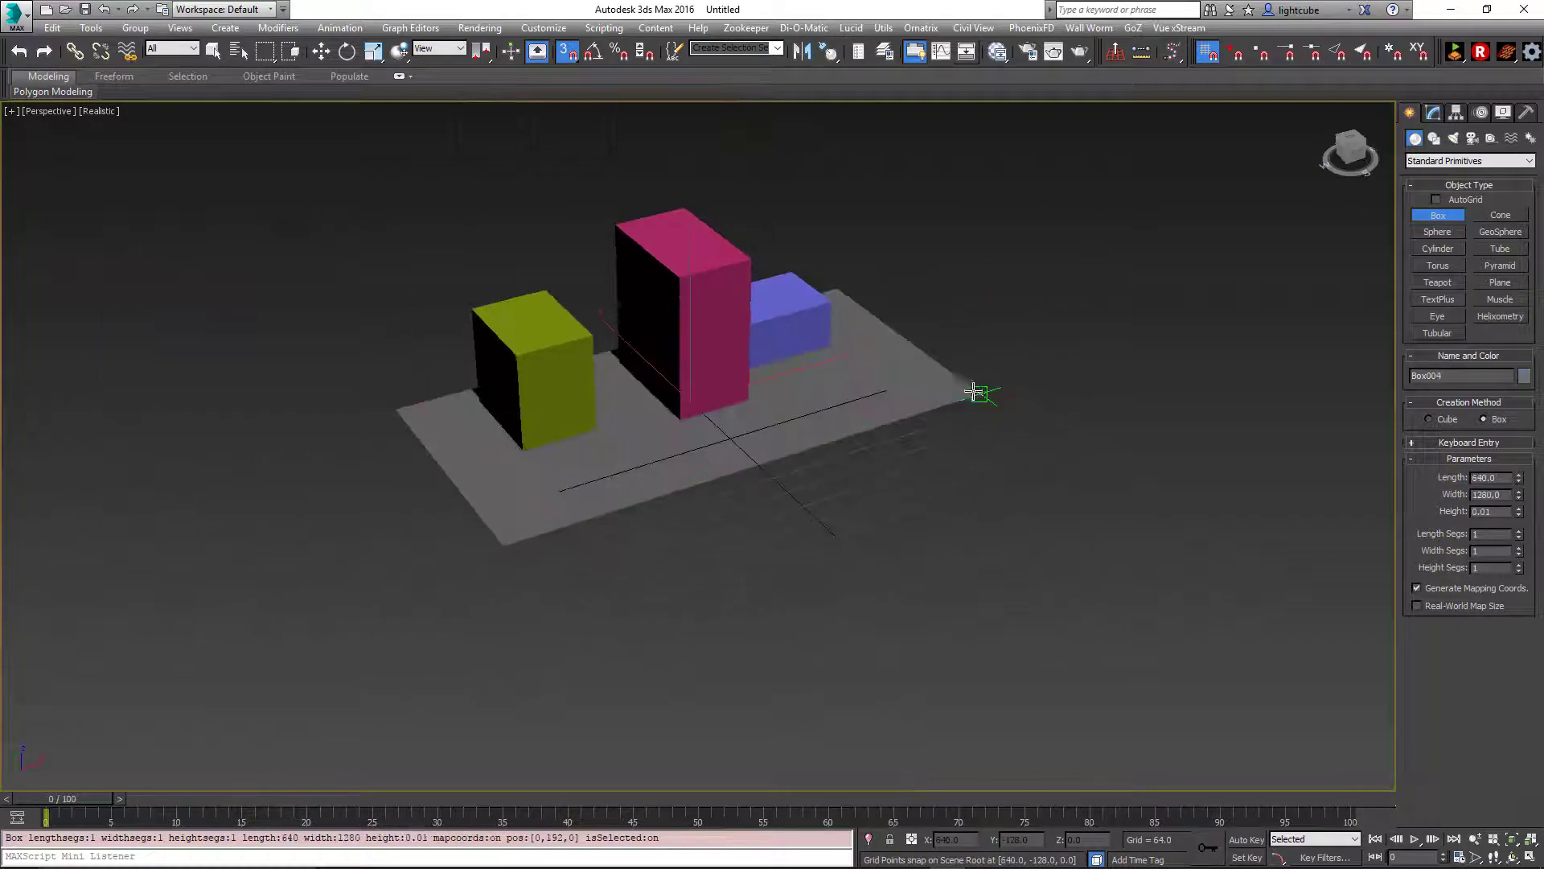
pyautogui.click(972, 410)
pyautogui.keyDown('alt'); pyautogui.moveTo(800, 450); pyautogui.dragTo(683, 450, button='middle'); pyautogui.keyUp('alt')
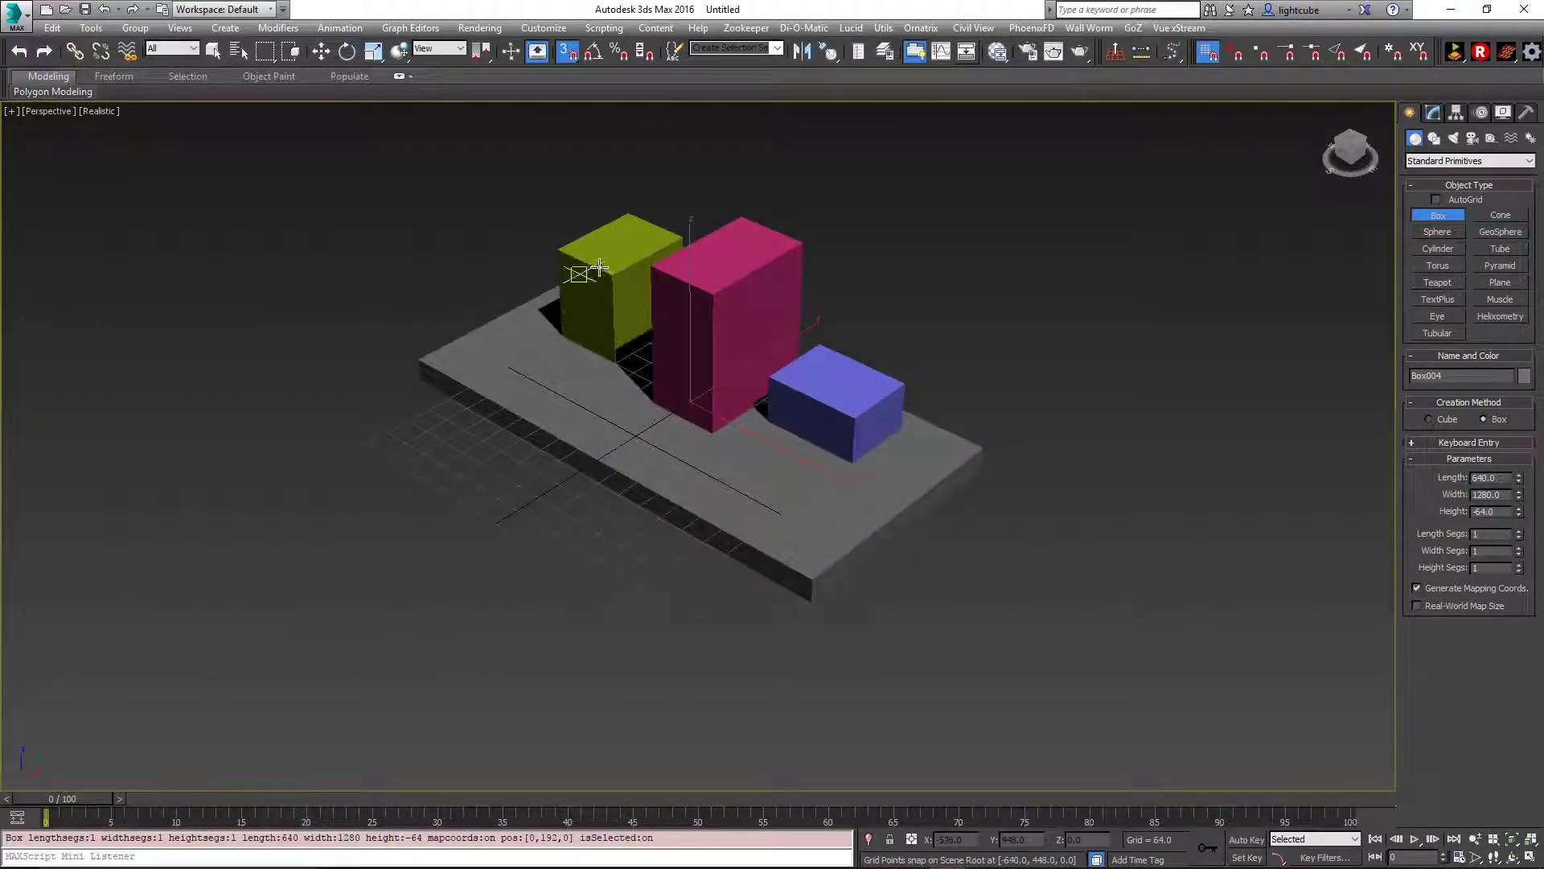
pyautogui.scroll(3, 602, 265)
pyautogui.keyDown('alt'); pyautogui.moveTo(595, 250); pyautogui.dragTo(625, 249, button='middle'); pyautogui.keyUp('alt')
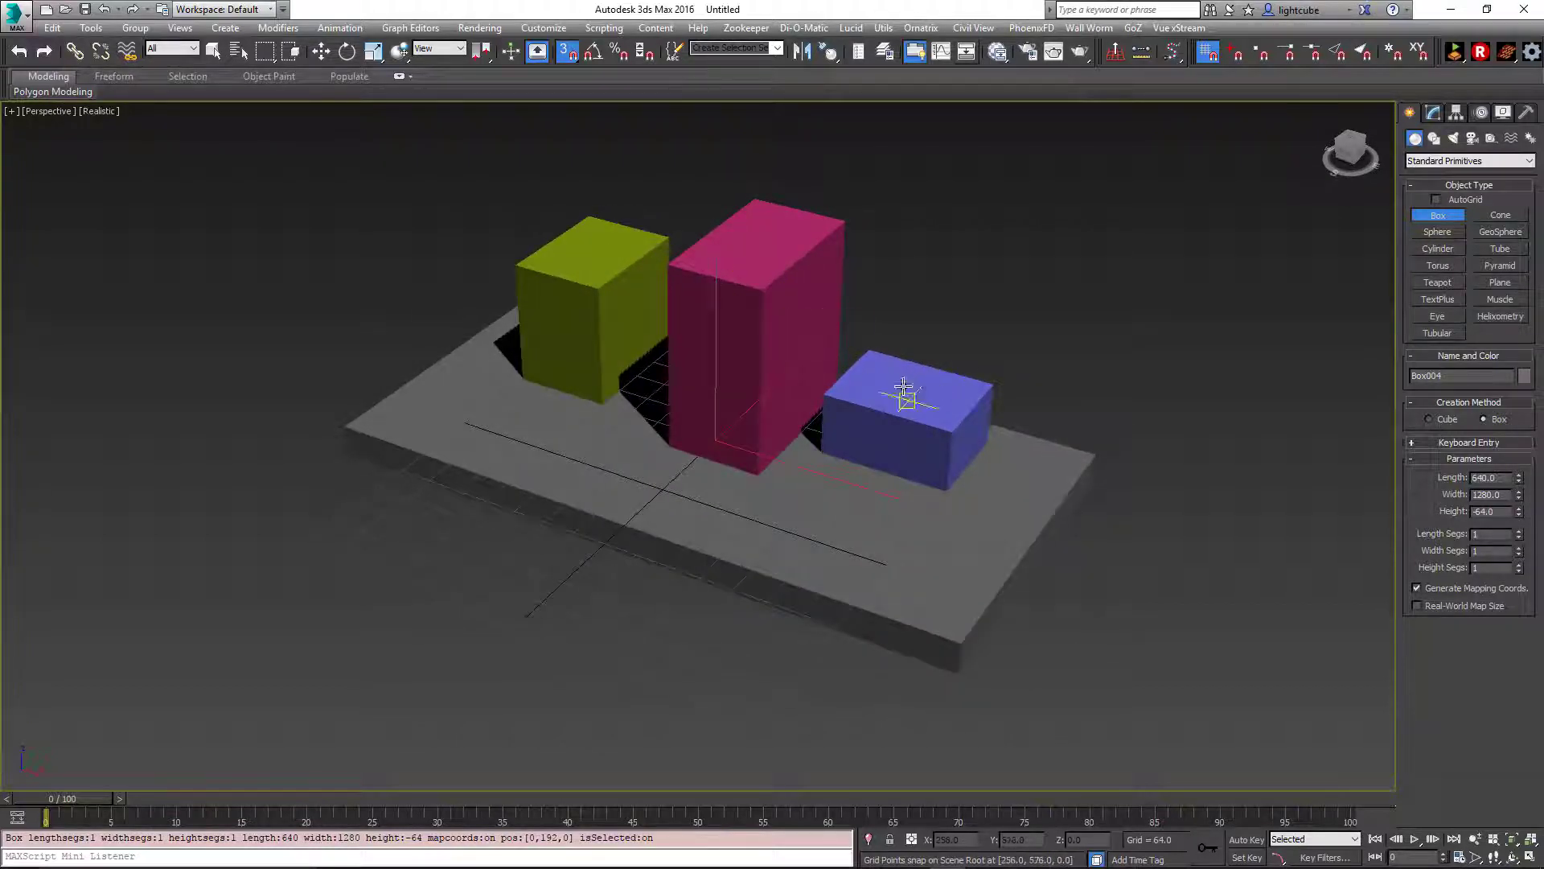
pyautogui.keyDown('alt'); pyautogui.moveTo(914, 566); pyautogui.dragTo(978, 542, button='middle'); pyautogui.keyUp('alt')
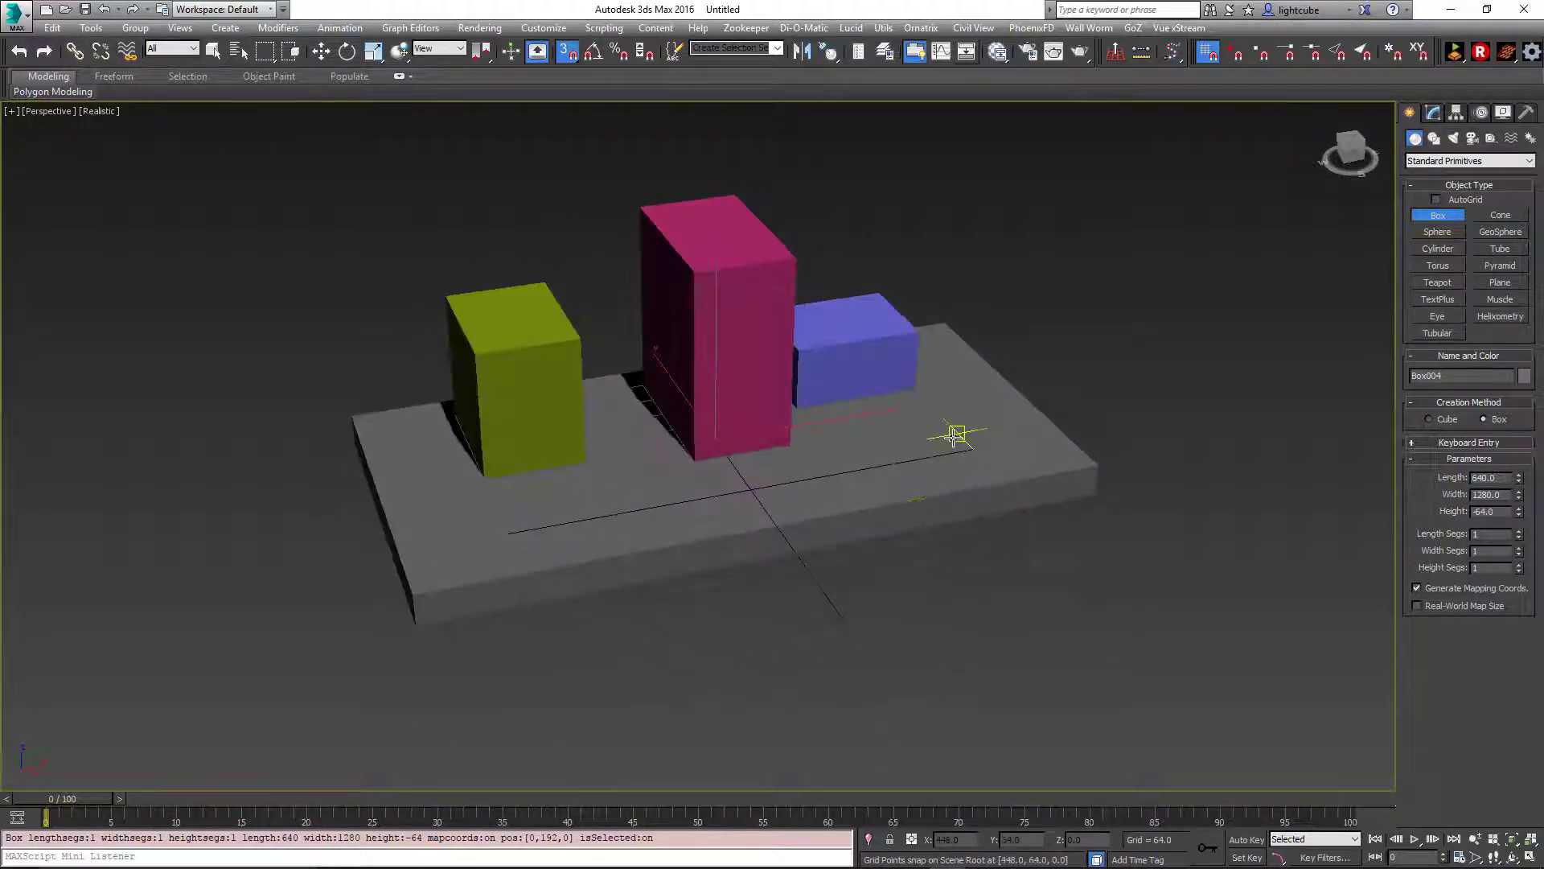
# Create a tall box near the slab's front edge with length 192, width 192 and height 448, and end box creation.
pyautogui.moveTo(958, 437); pyautogui.dragTo(910, 496)
pyautogui.click(893, 246)
pyautogui.keyDown('alt'); pyautogui.moveTo(748, 353); pyautogui.dragTo(789, 379, button='middle'); pyautogui.keyUp('alt')
pyautogui.rightClick(789, 378)
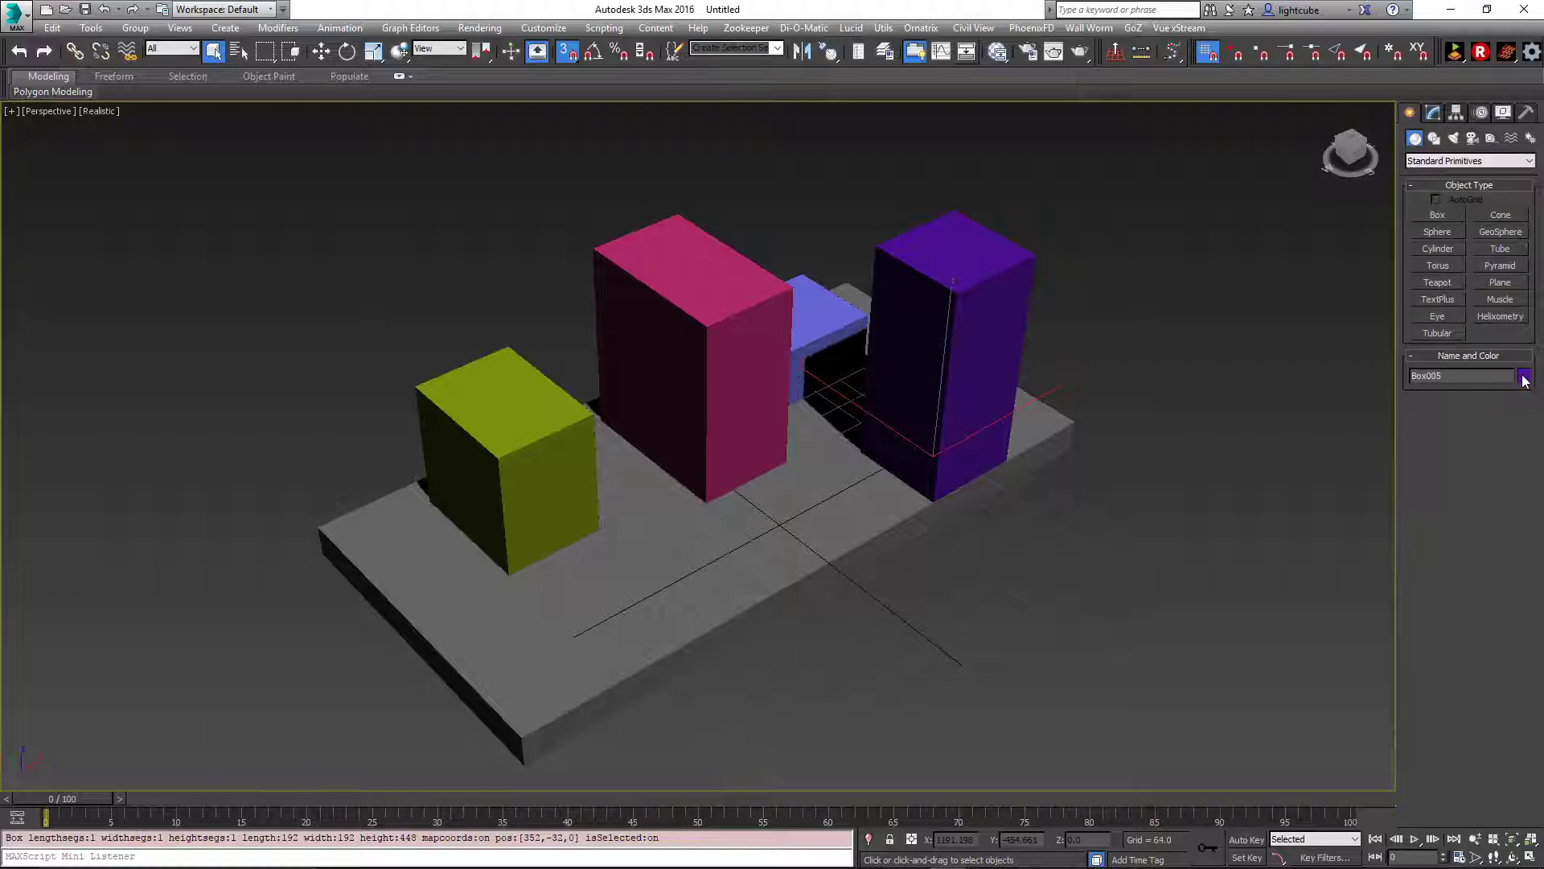
# Look at the AutoCAD ACI palette in the object color settings, return to the 3ds Max palette and turn off Assign Random Colors.
pyautogui.click(1524, 377)
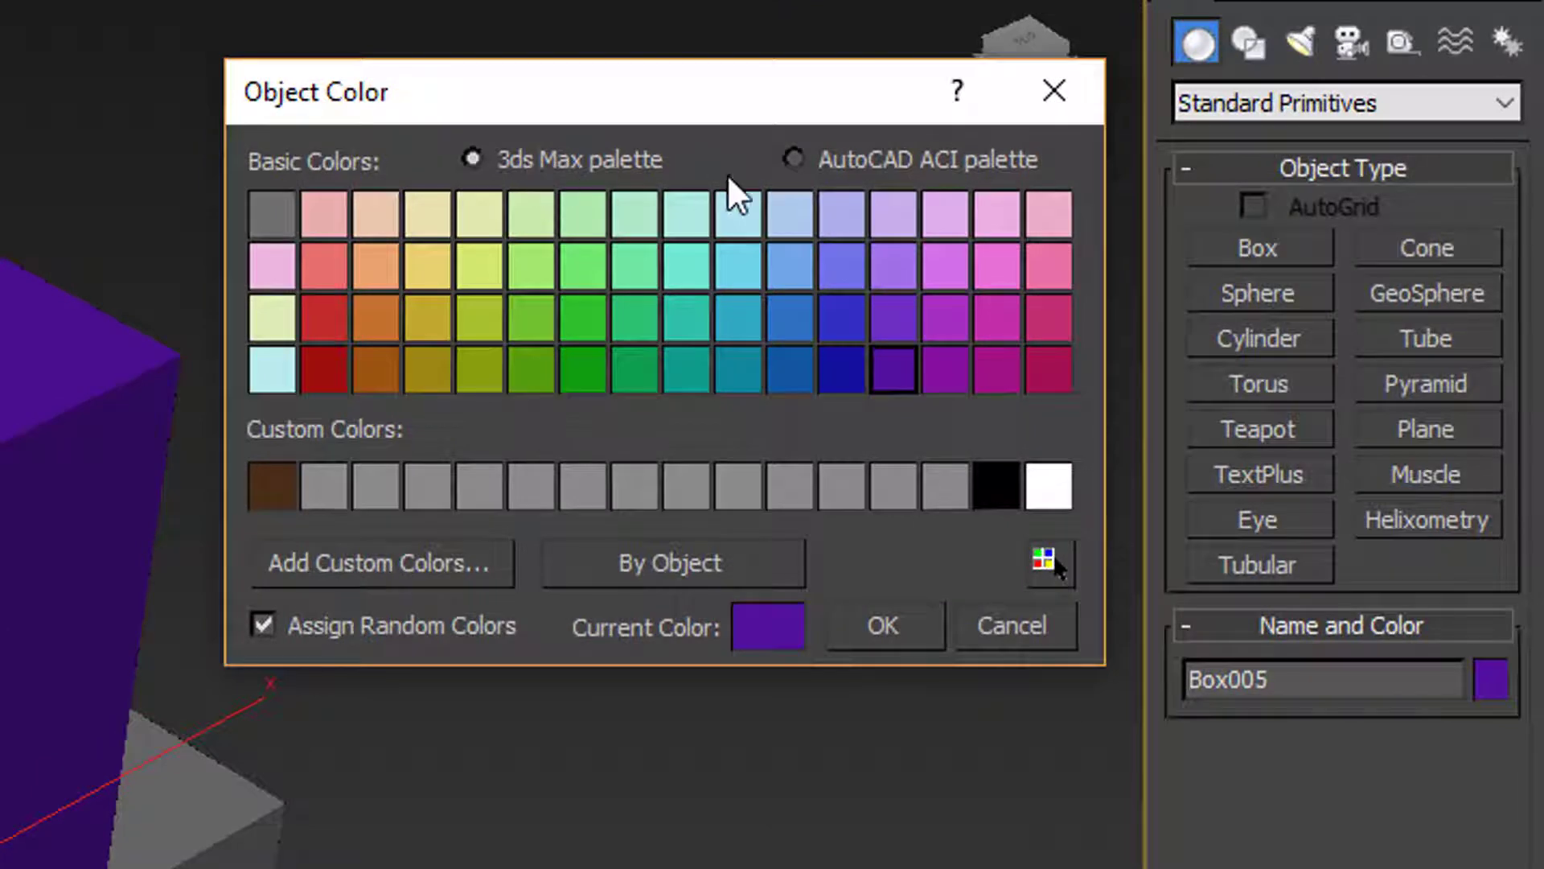
pyautogui.click(792, 158)
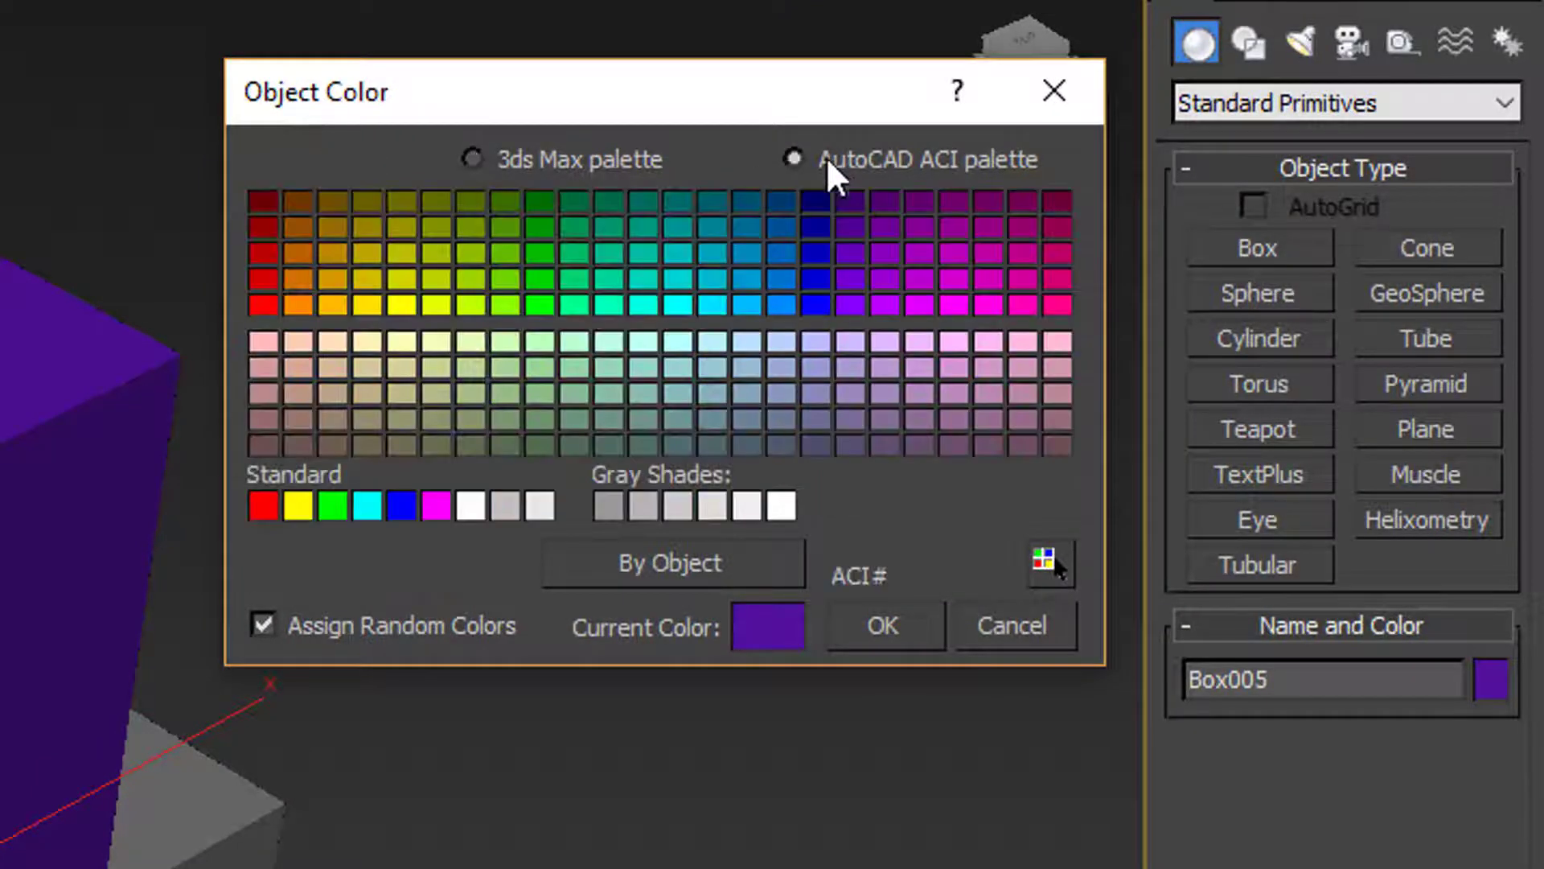
pyautogui.click(545, 161)
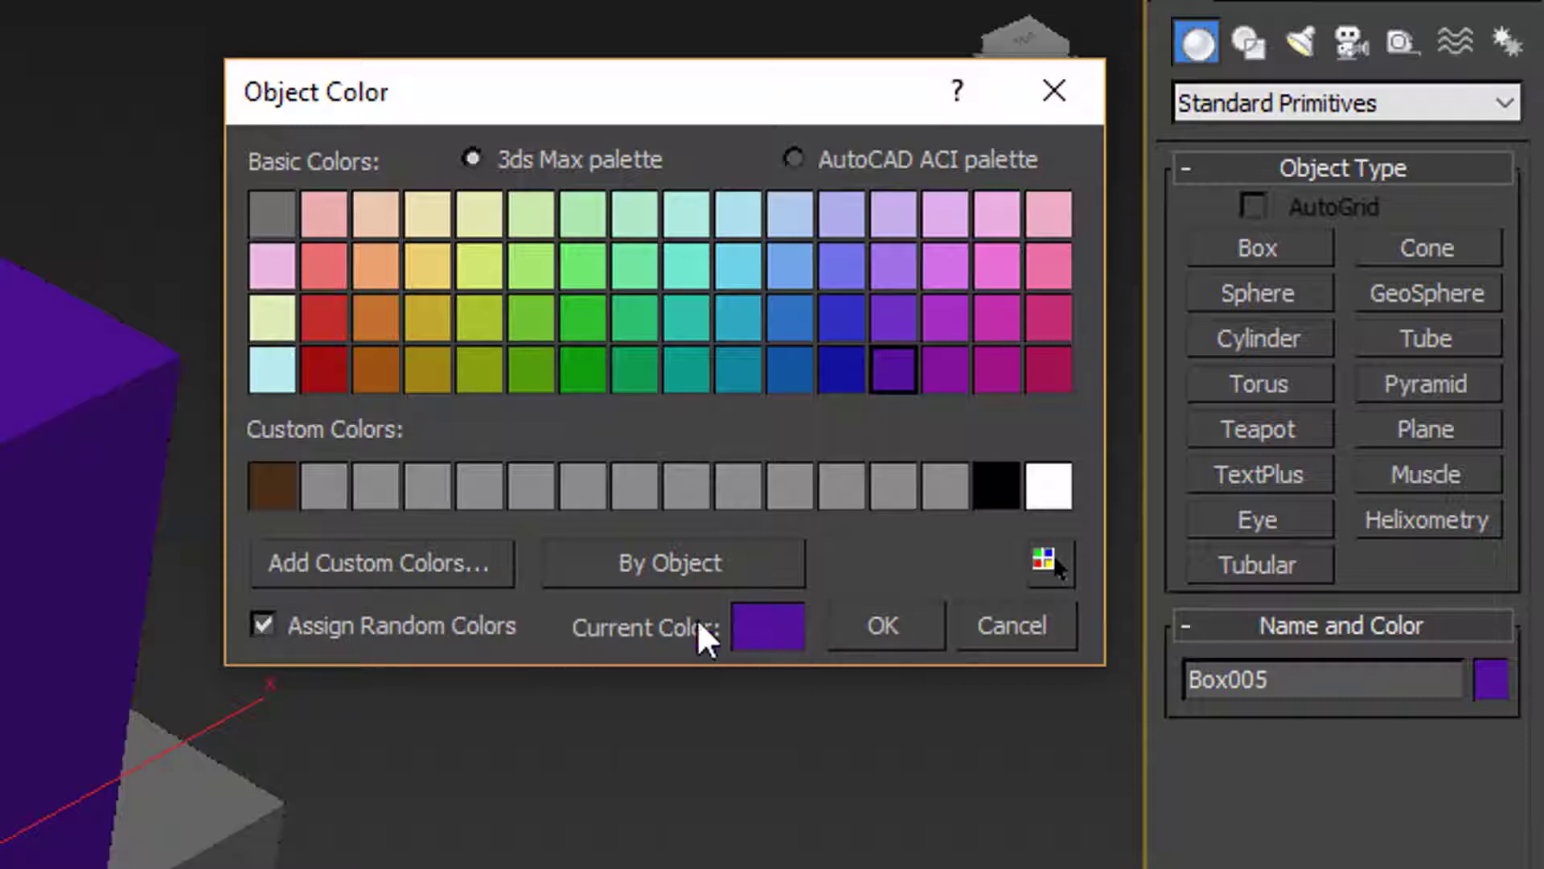
pyautogui.click(263, 624)
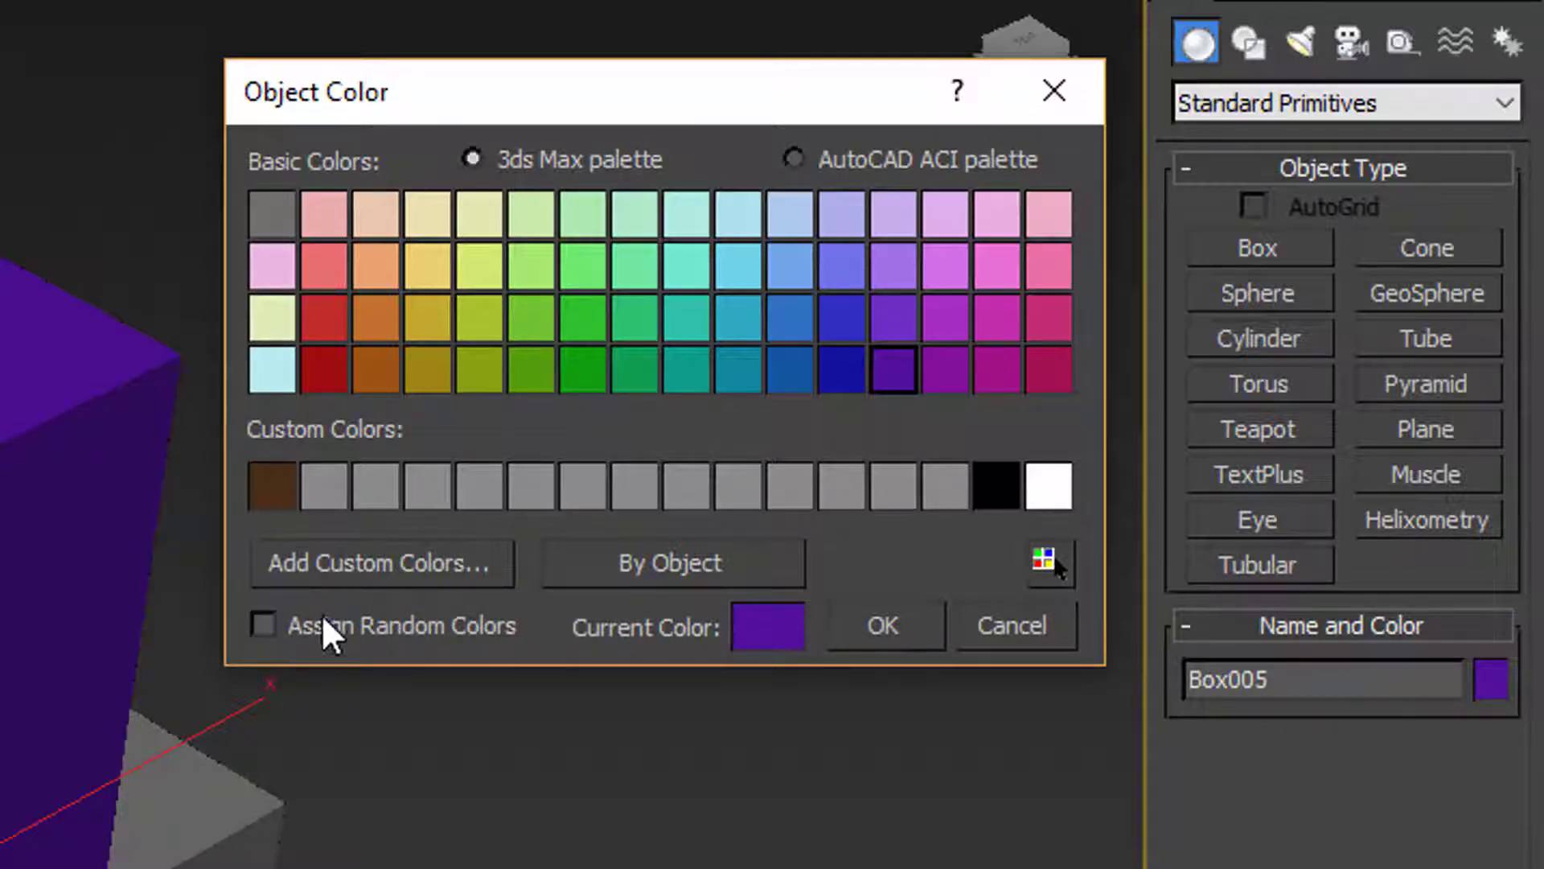
pyautogui.click(882, 625)
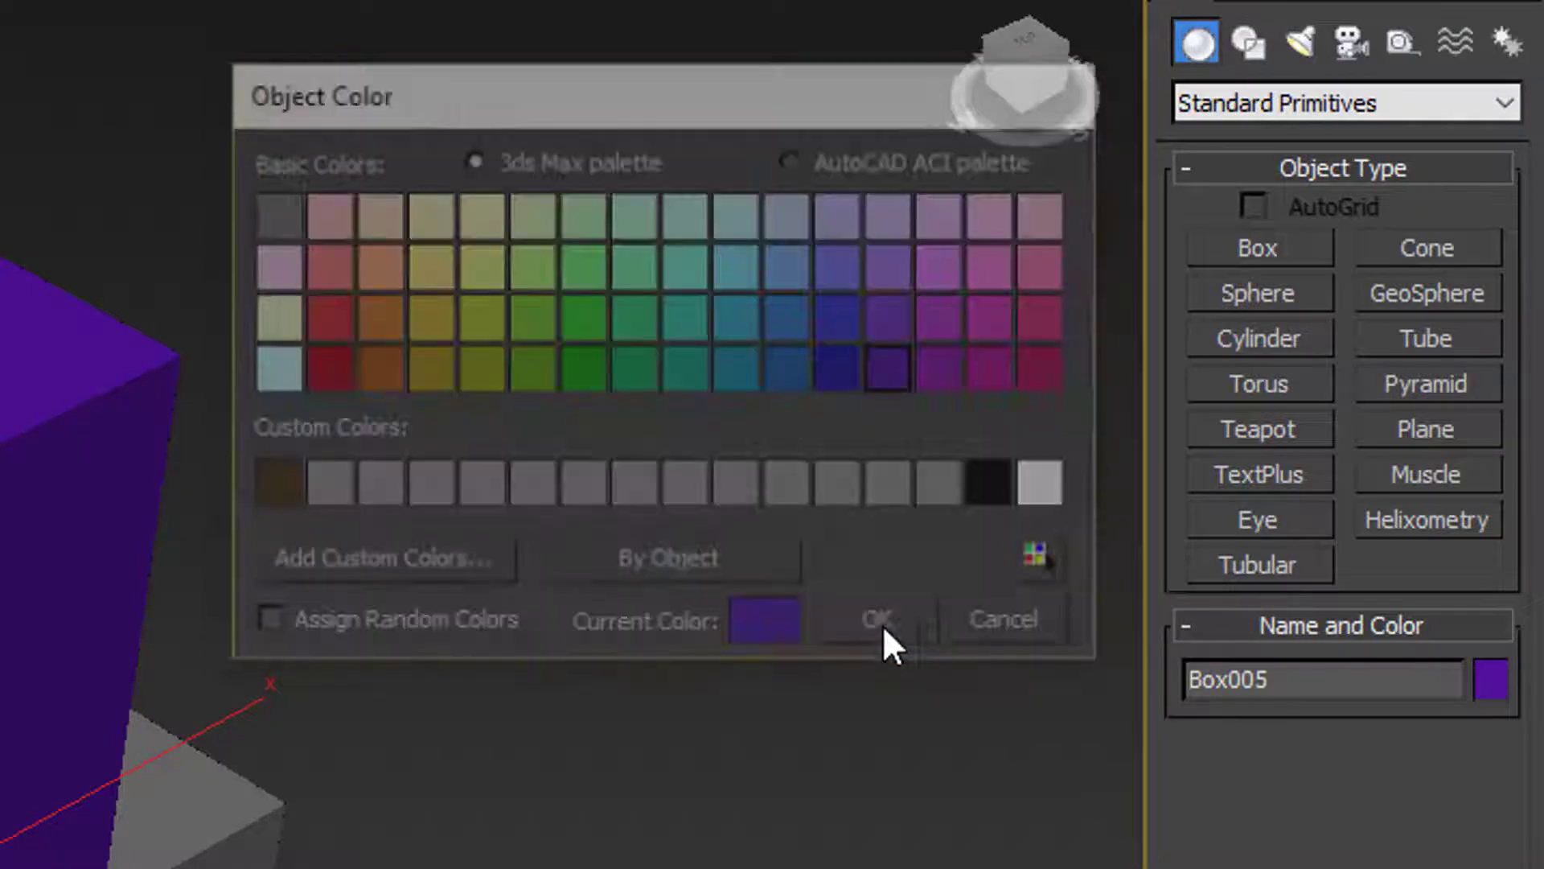
# Create three boxes in a row beyond the slab's end, the last with length 192, width 192 and height 256.
pyautogui.click(1251, 248)
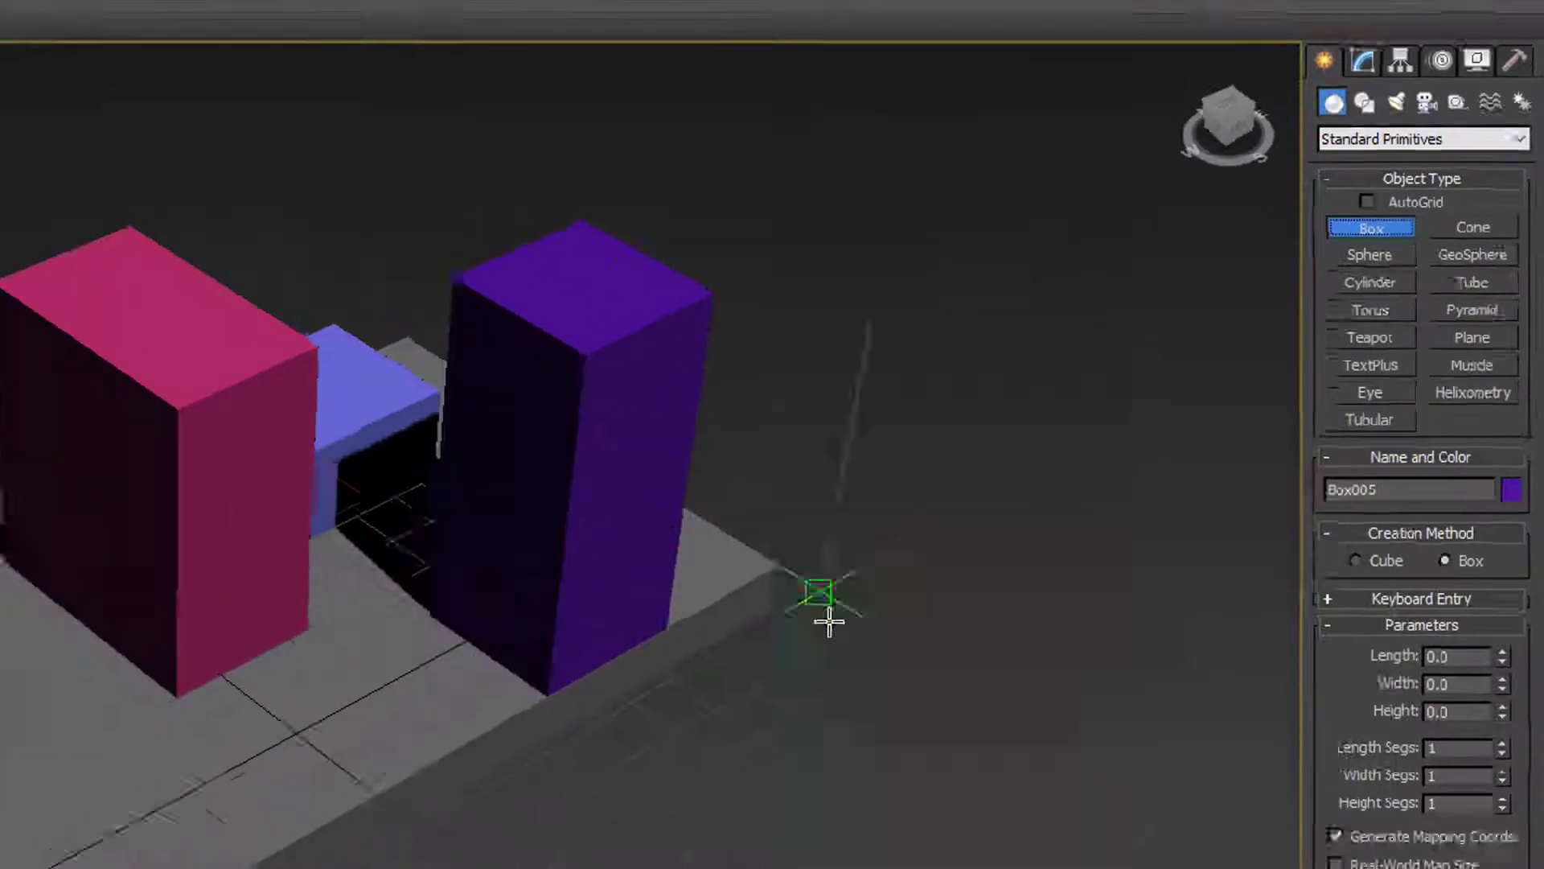
pyautogui.moveTo(829, 621); pyautogui.dragTo(846, 747)
pyautogui.click(902, 600)
pyautogui.moveTo(1244, 538); pyautogui.dragTo(1242, 645)
pyautogui.click(1250, 473)
pyautogui.moveTo(1138, 463); pyautogui.dragTo(820, 350, button='middle')
pyautogui.moveTo(1096, 538); pyautogui.dragTo(1120, 644)
pyautogui.click(1229, 480)
pyautogui.moveTo(1235, 467); pyautogui.dragTo(1068, 524, button='middle')
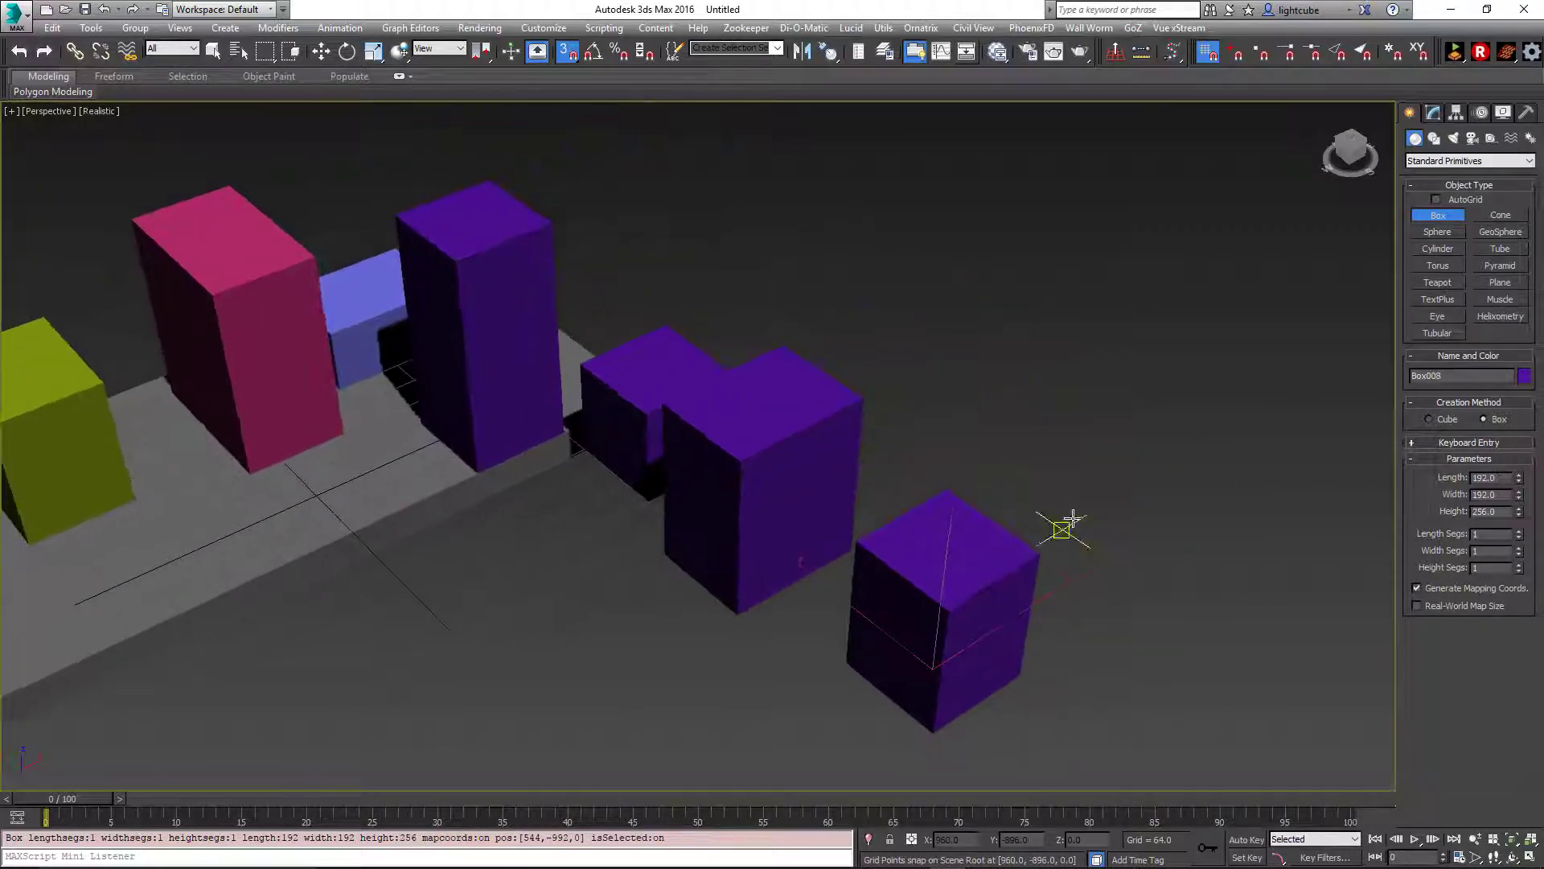
# Create a large box behind the new row with length 384, width 384 and height 512, and end box creation.
pyautogui.scroll(-3, 1068, 524)
pyautogui.moveTo(1039, 419); pyautogui.dragTo(1060, 533)
pyautogui.click(1032, 352)
pyautogui.rightClick(1030, 352)
pyautogui.moveTo(943, 416); pyautogui.dragTo(1036, 422, button='middle')
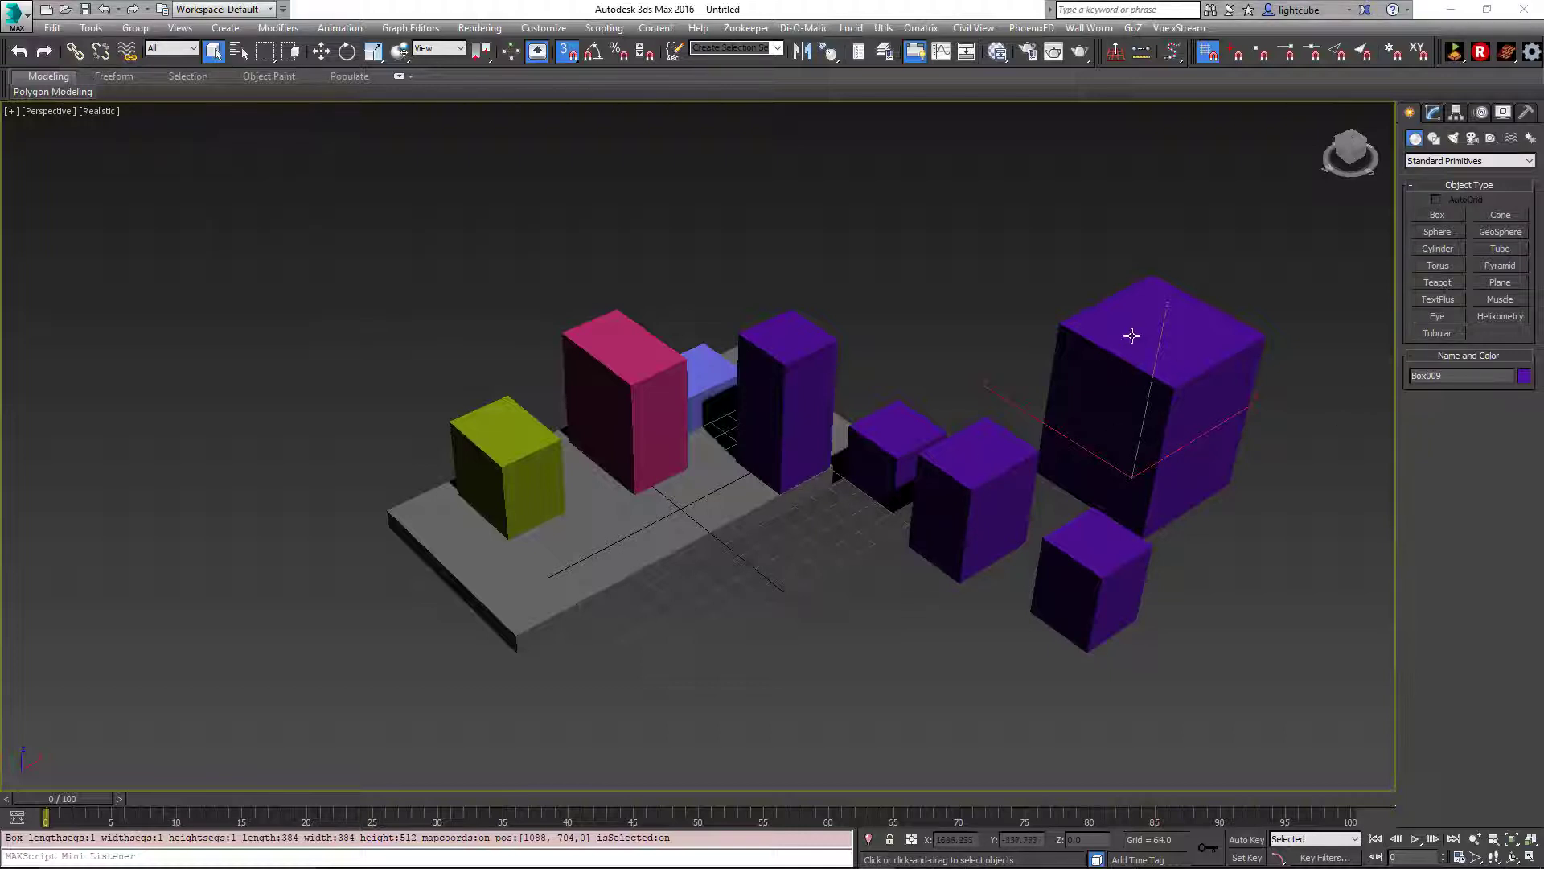
# Open Wall Worm's Expanded Object Color Settings, clear the windows off the scene and set the method to Use Active Layer Color.
pyautogui.click(1091, 29)
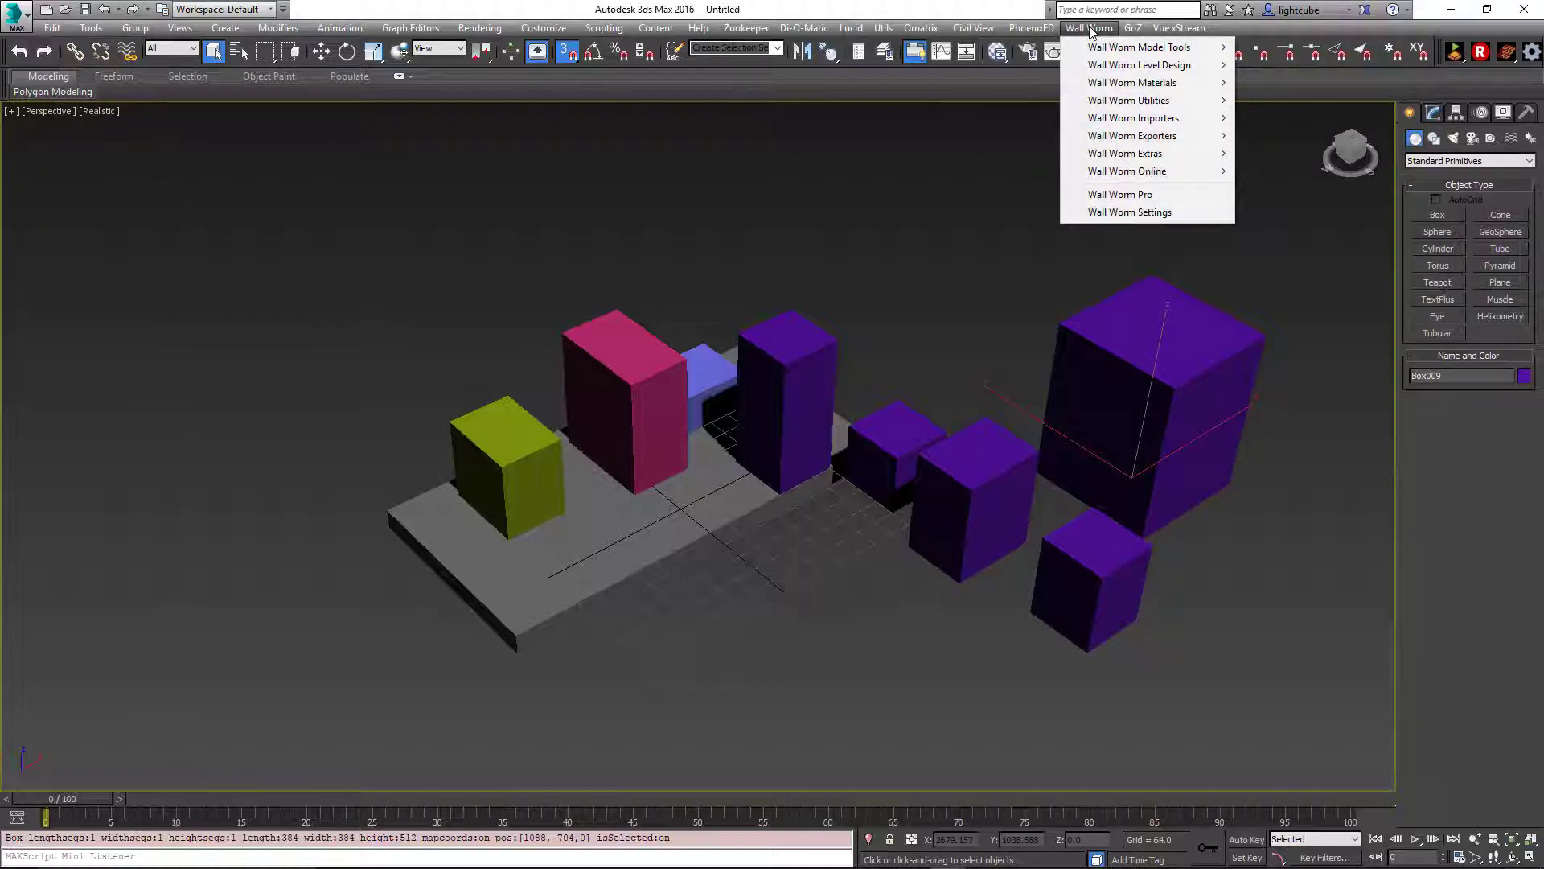
pyautogui.click(1130, 213)
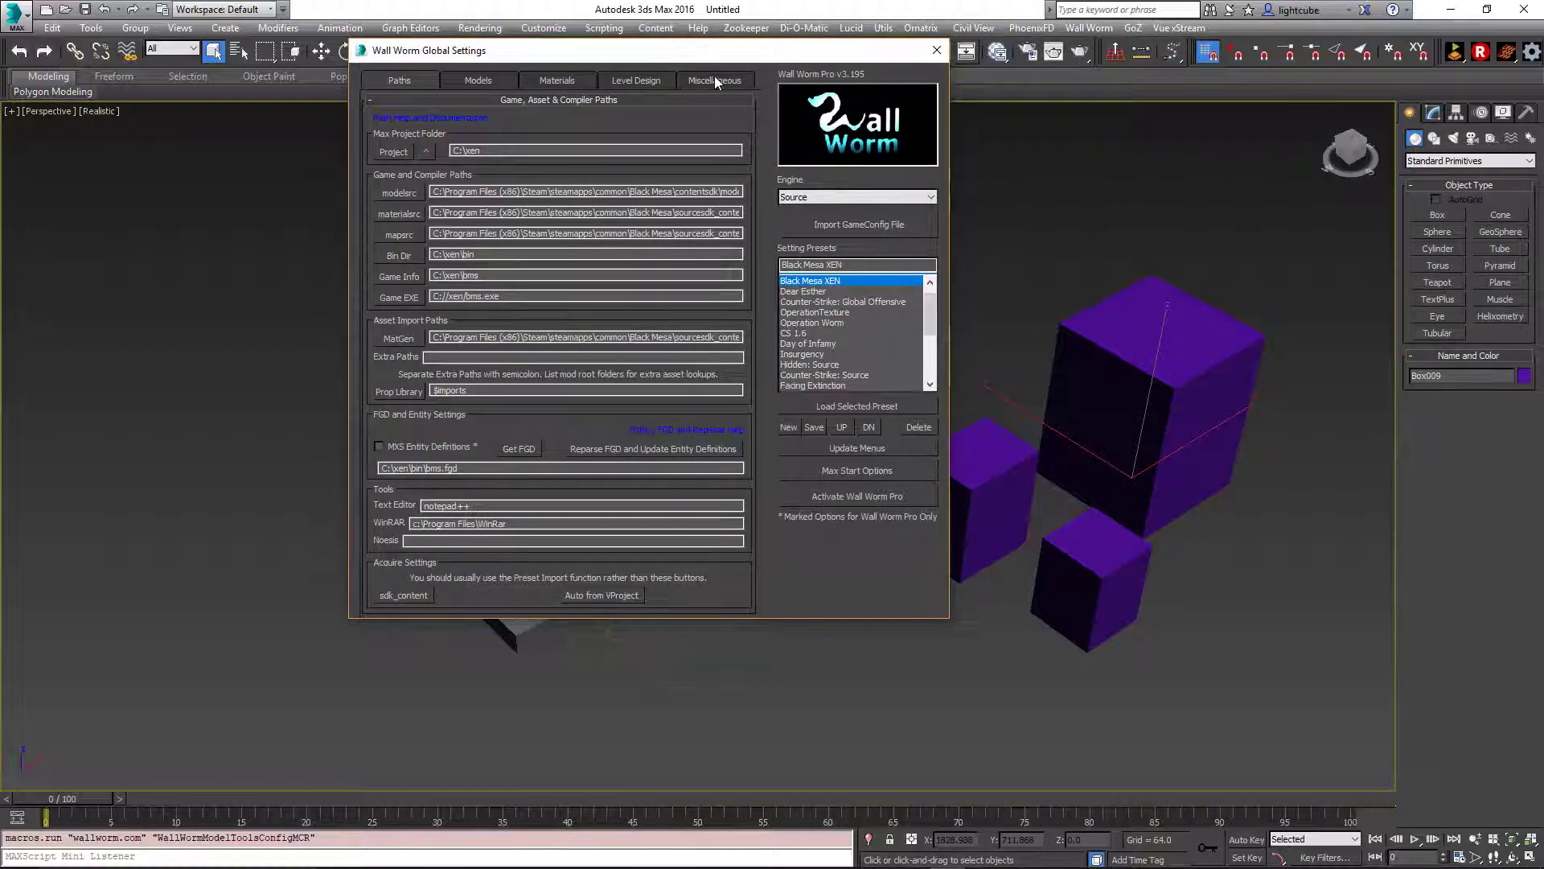
pyautogui.click(714, 80)
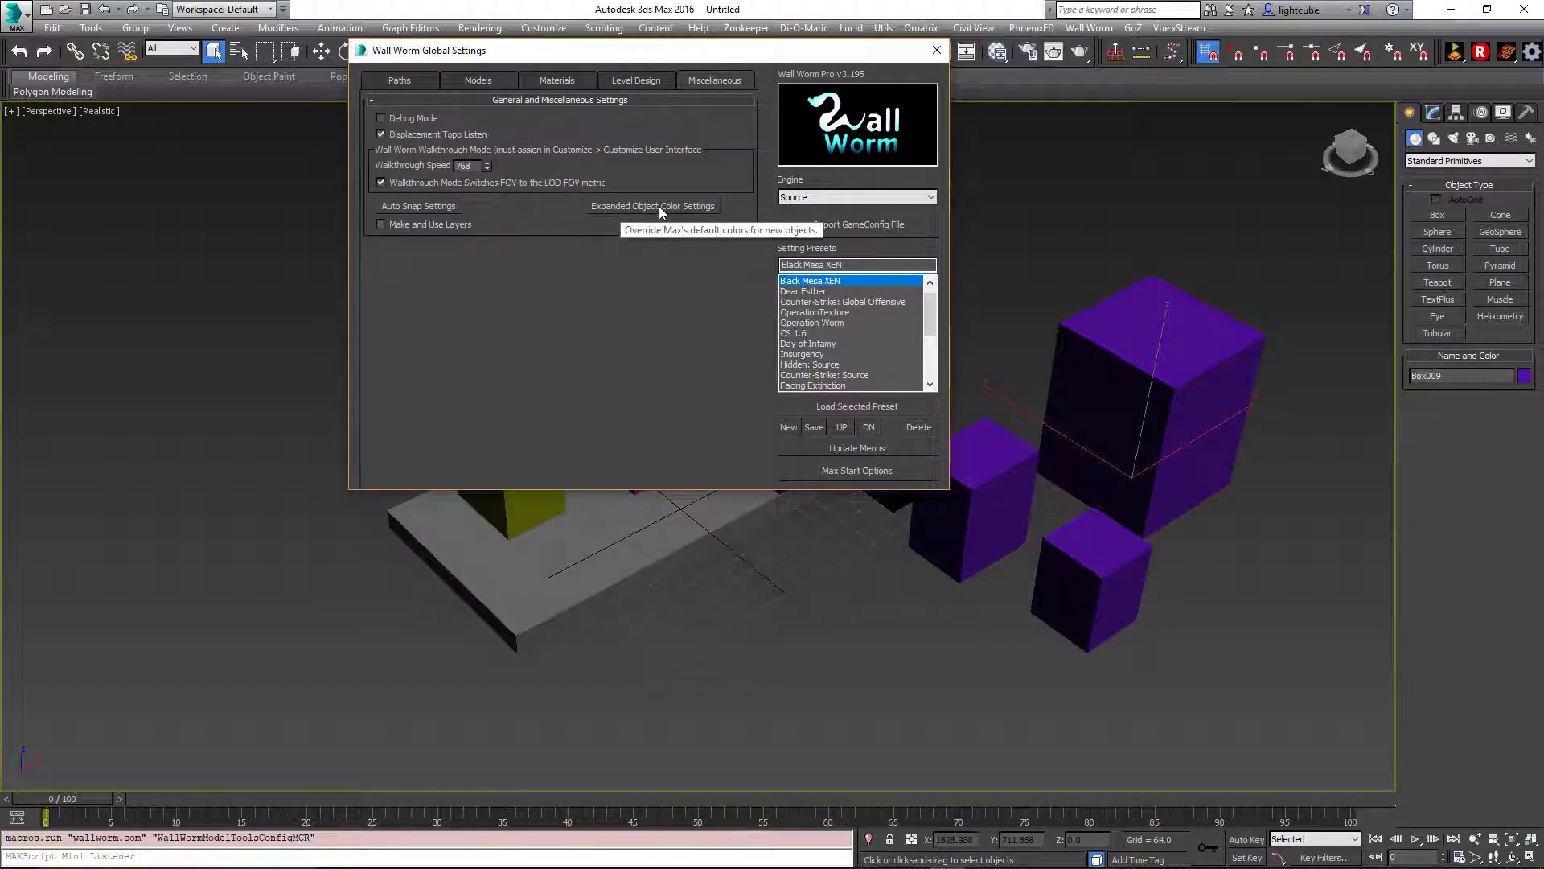
pyautogui.click(658, 206)
pyautogui.moveTo(756, 394); pyautogui.dragTo(120, 136)
pyautogui.moveTo(587, 52); pyautogui.dragTo(1543, 52)
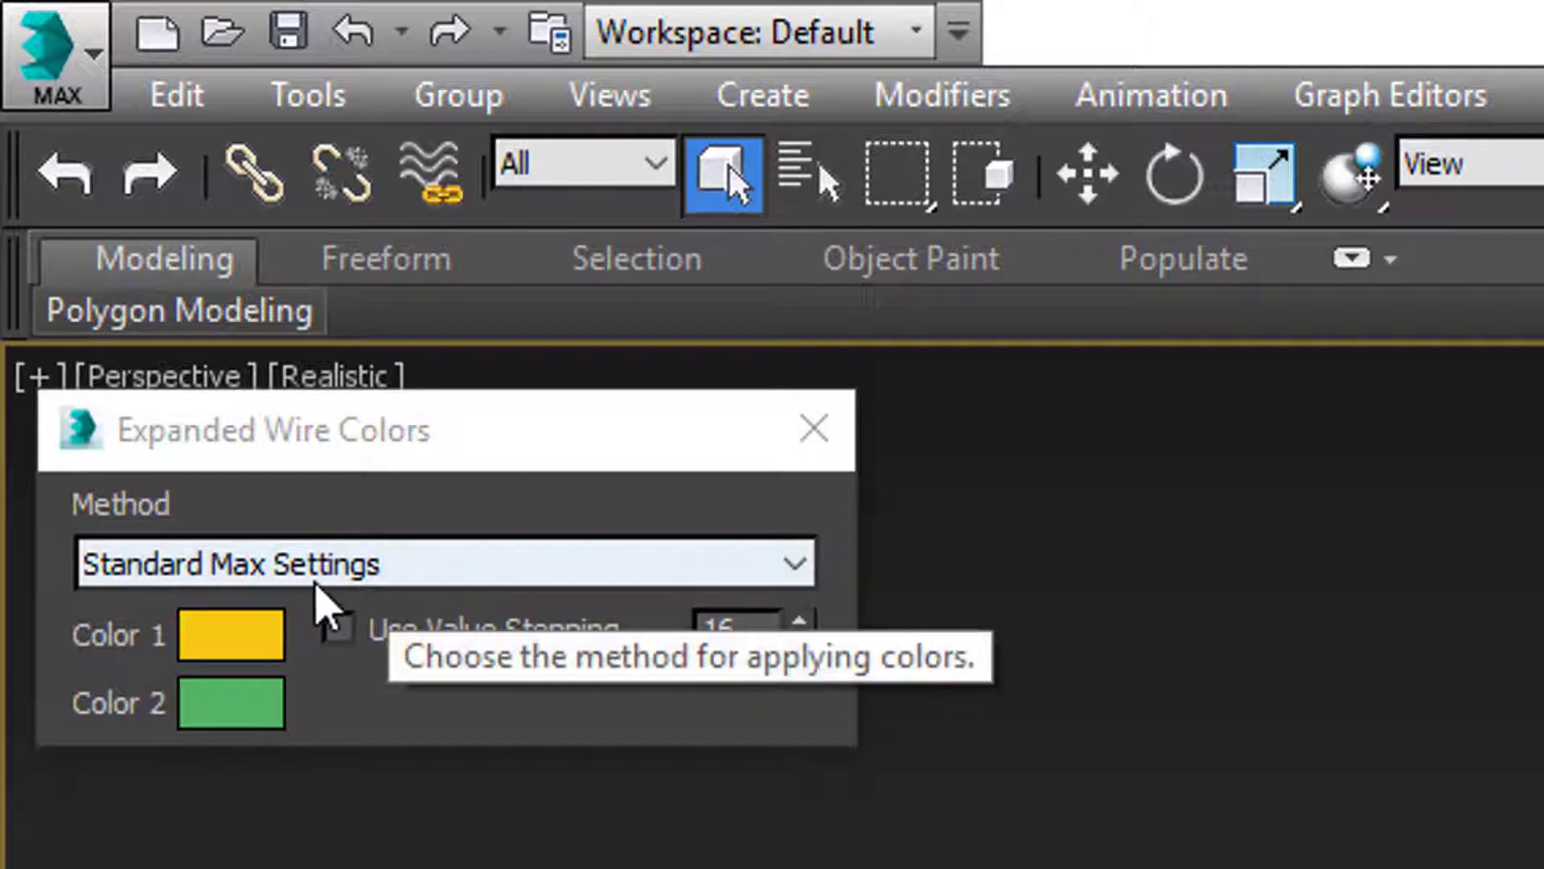
pyautogui.click(582, 566)
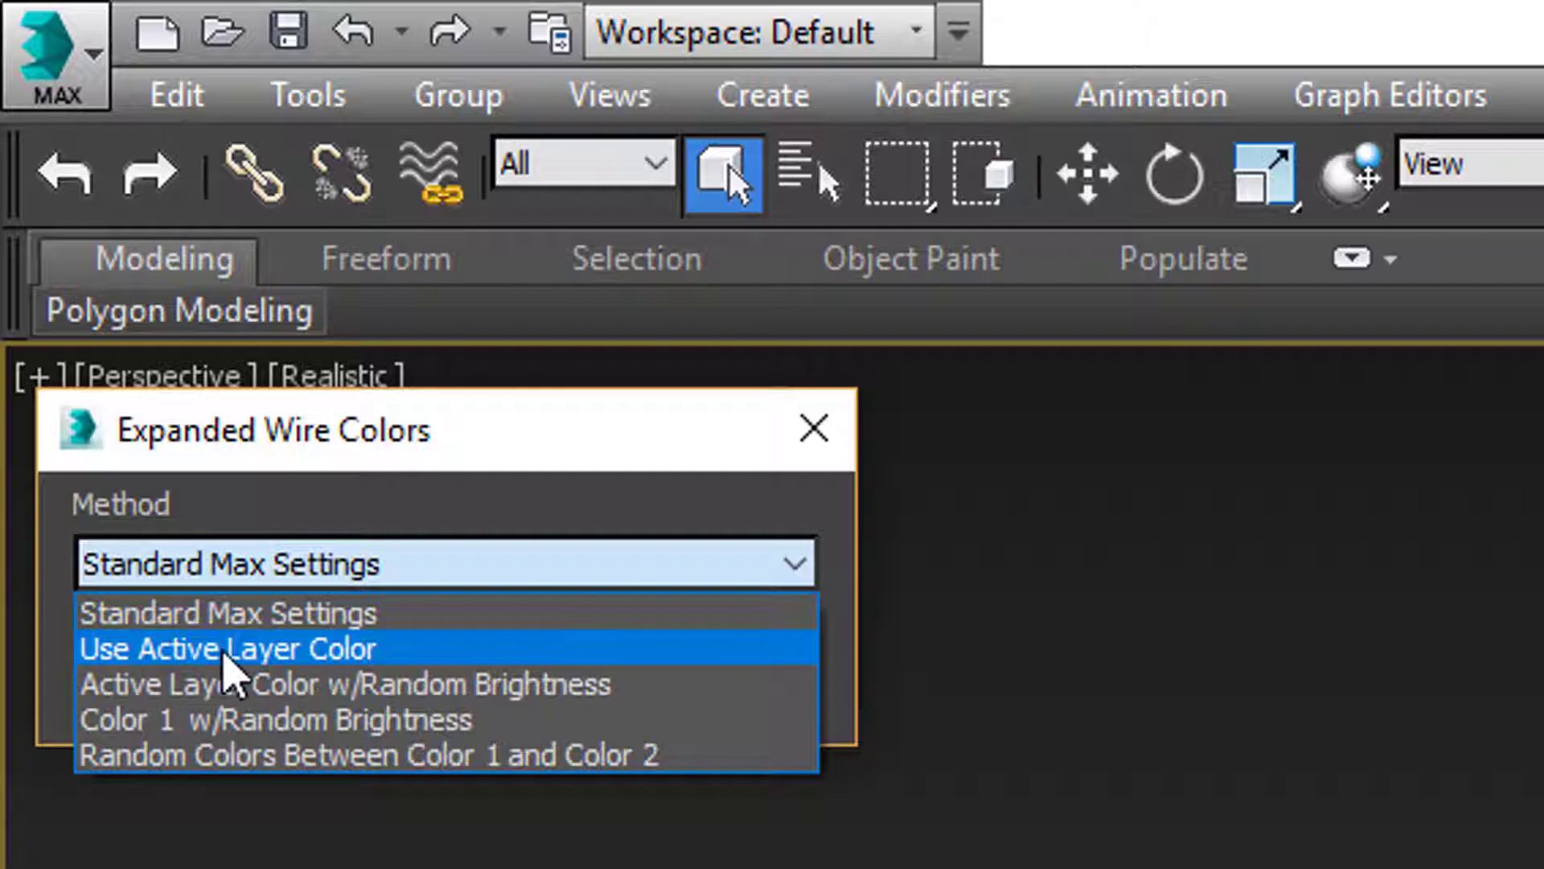
pyautogui.click(282, 653)
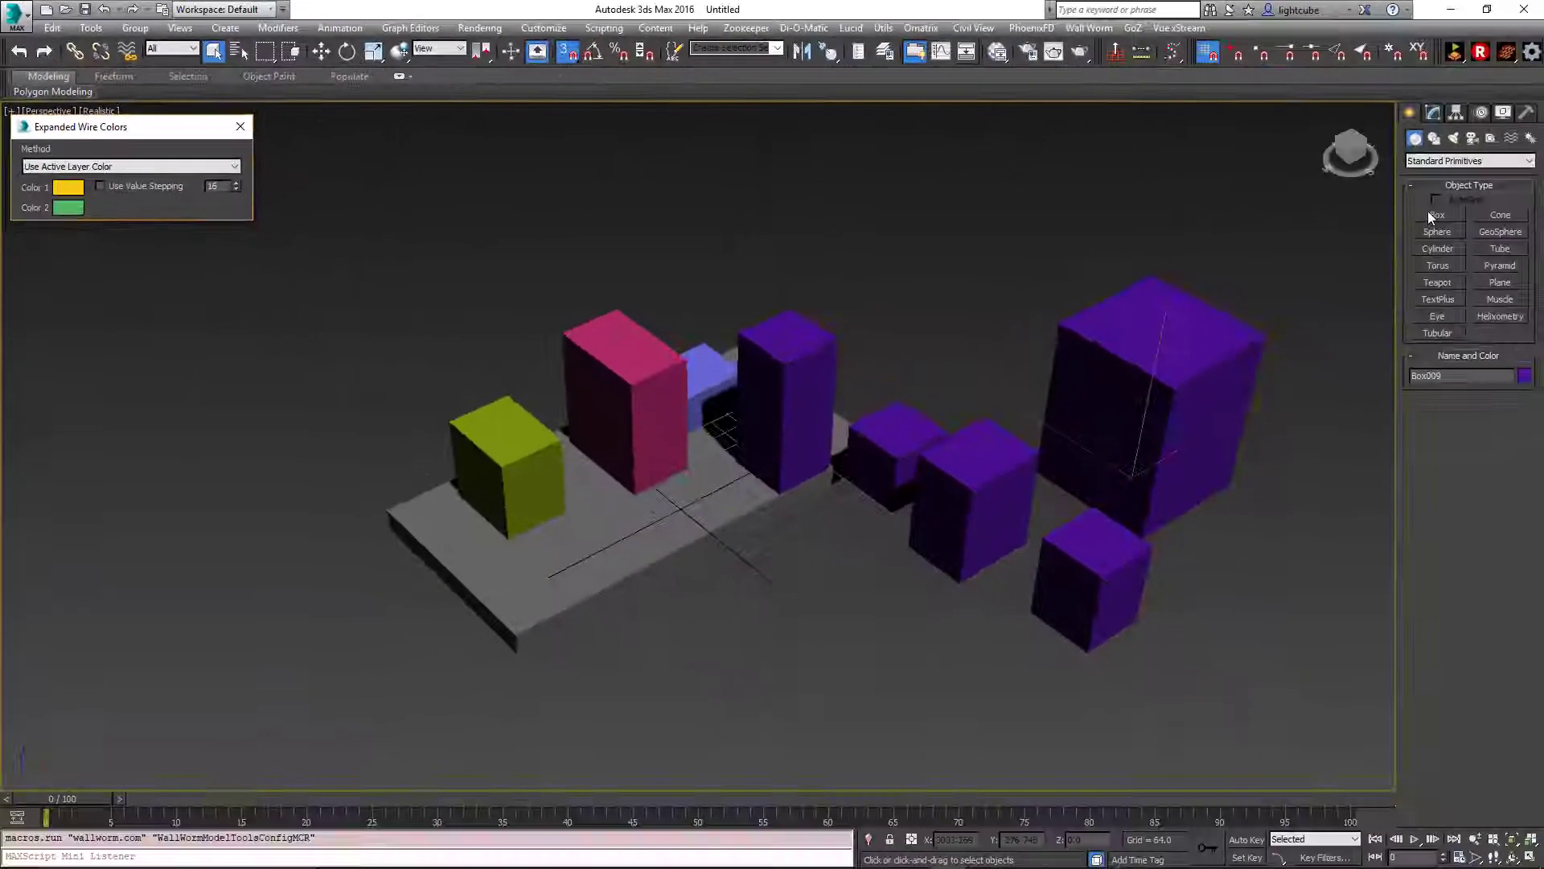
# Create two boxes beside the slab's near end, the second with length 384, width 256 and height 384.
pyautogui.click(1438, 216)
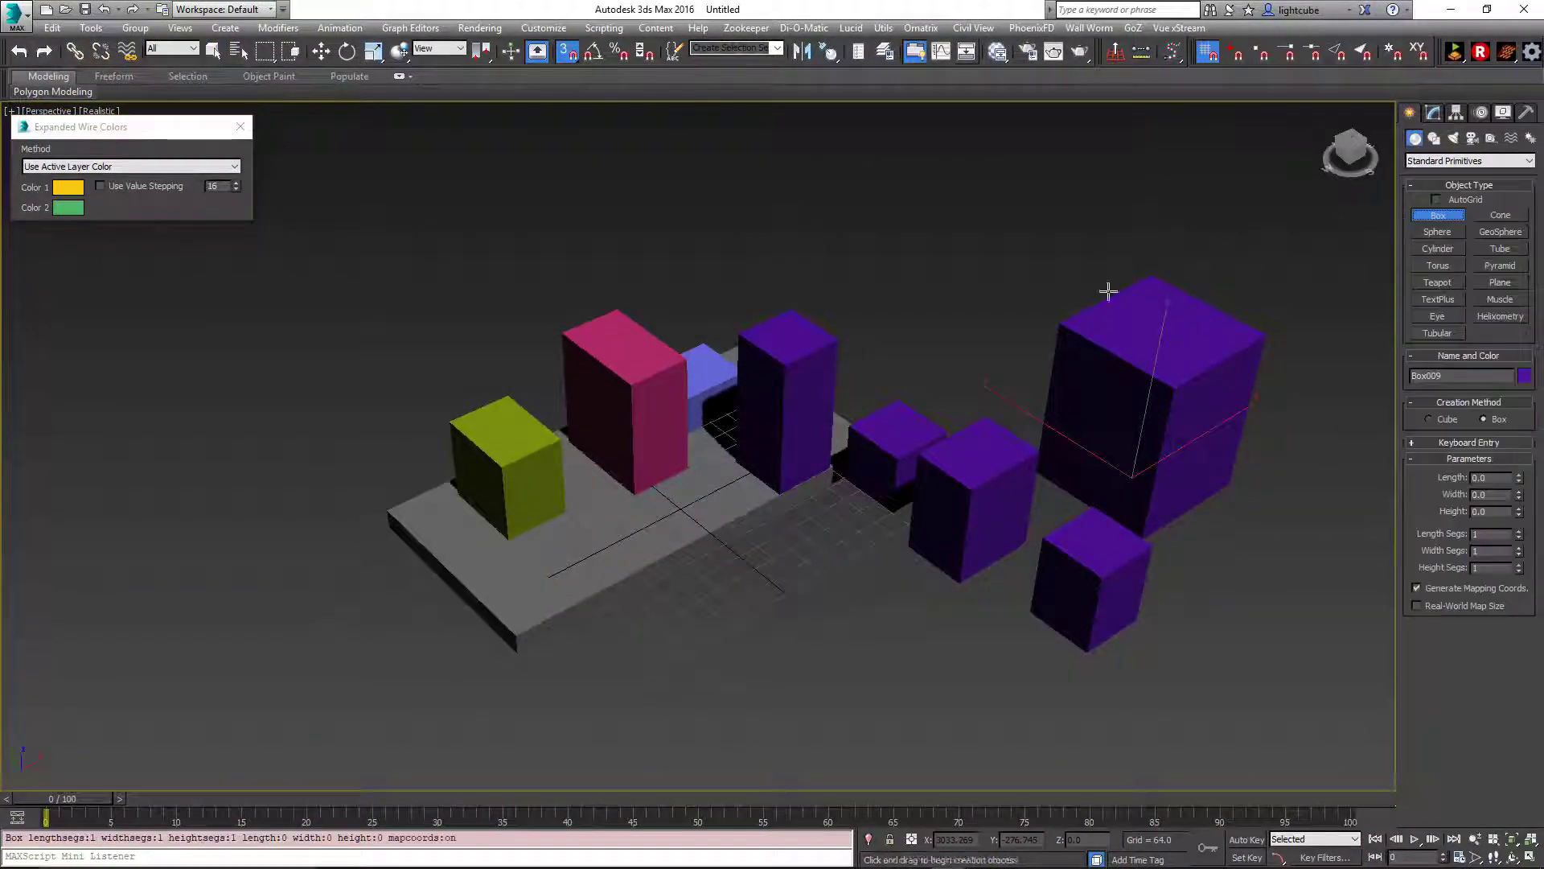
pyautogui.moveTo(575, 470); pyautogui.dragTo(699, 328, button='middle')
pyautogui.moveTo(402, 425); pyautogui.dragTo(395, 546)
pyautogui.click(400, 428)
pyautogui.moveTo(507, 533); pyautogui.dragTo(514, 662)
pyautogui.click(517, 510)
# Add a taller third box to the new row with length 384, width 256 and height 704.
pyautogui.scroll(-5, 714, 576)
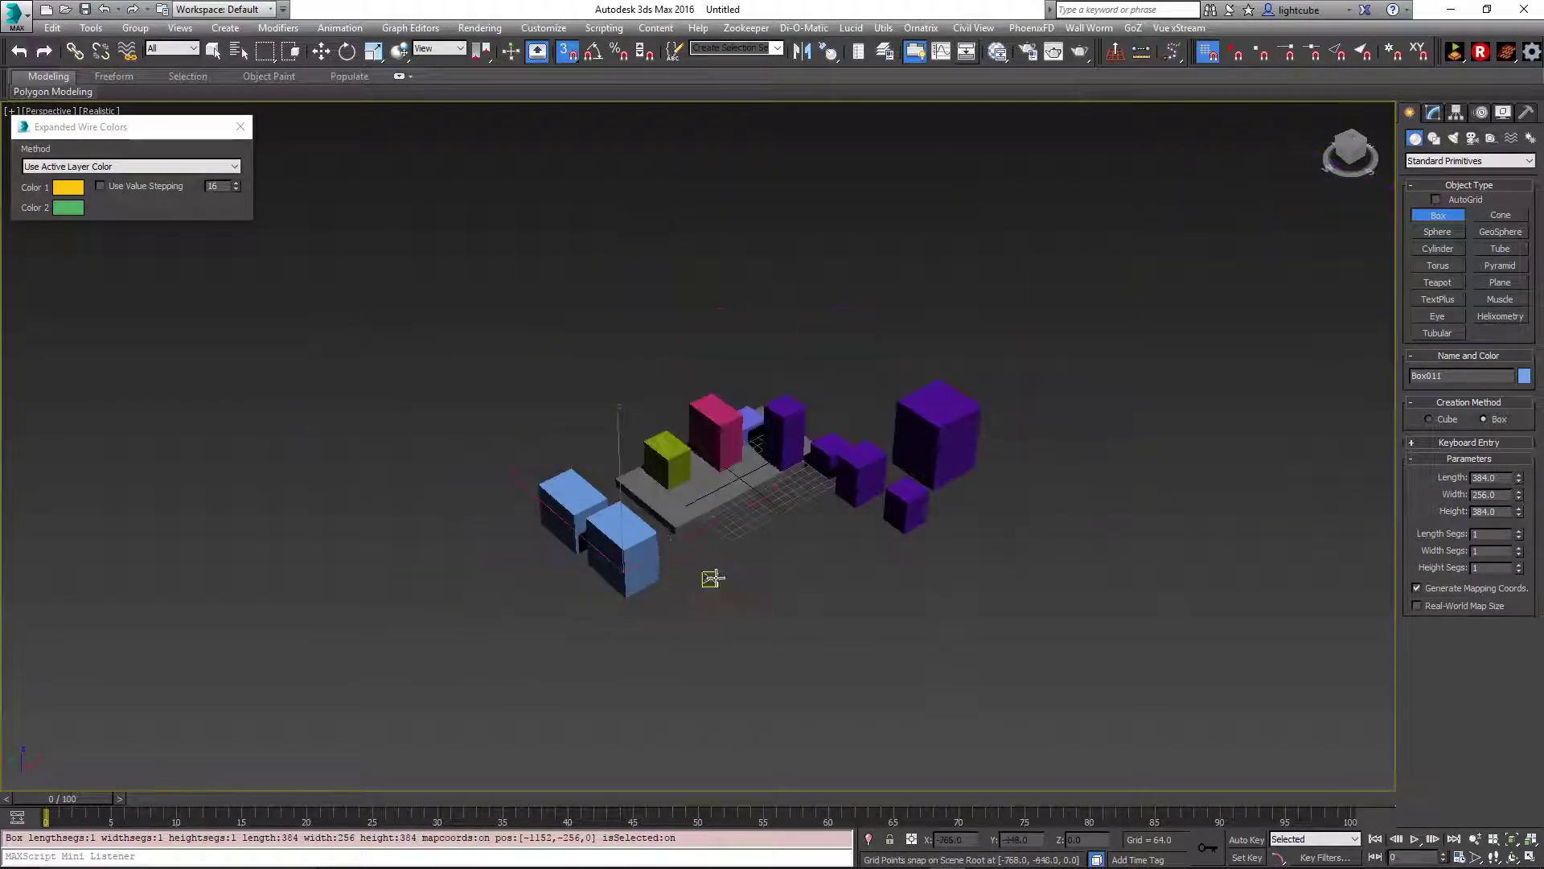
pyautogui.moveTo(620, 523); pyautogui.dragTo(631, 571)
pyautogui.click(616, 474)
pyautogui.moveTo(590, 488); pyautogui.dragTo(735, 499, button='middle')
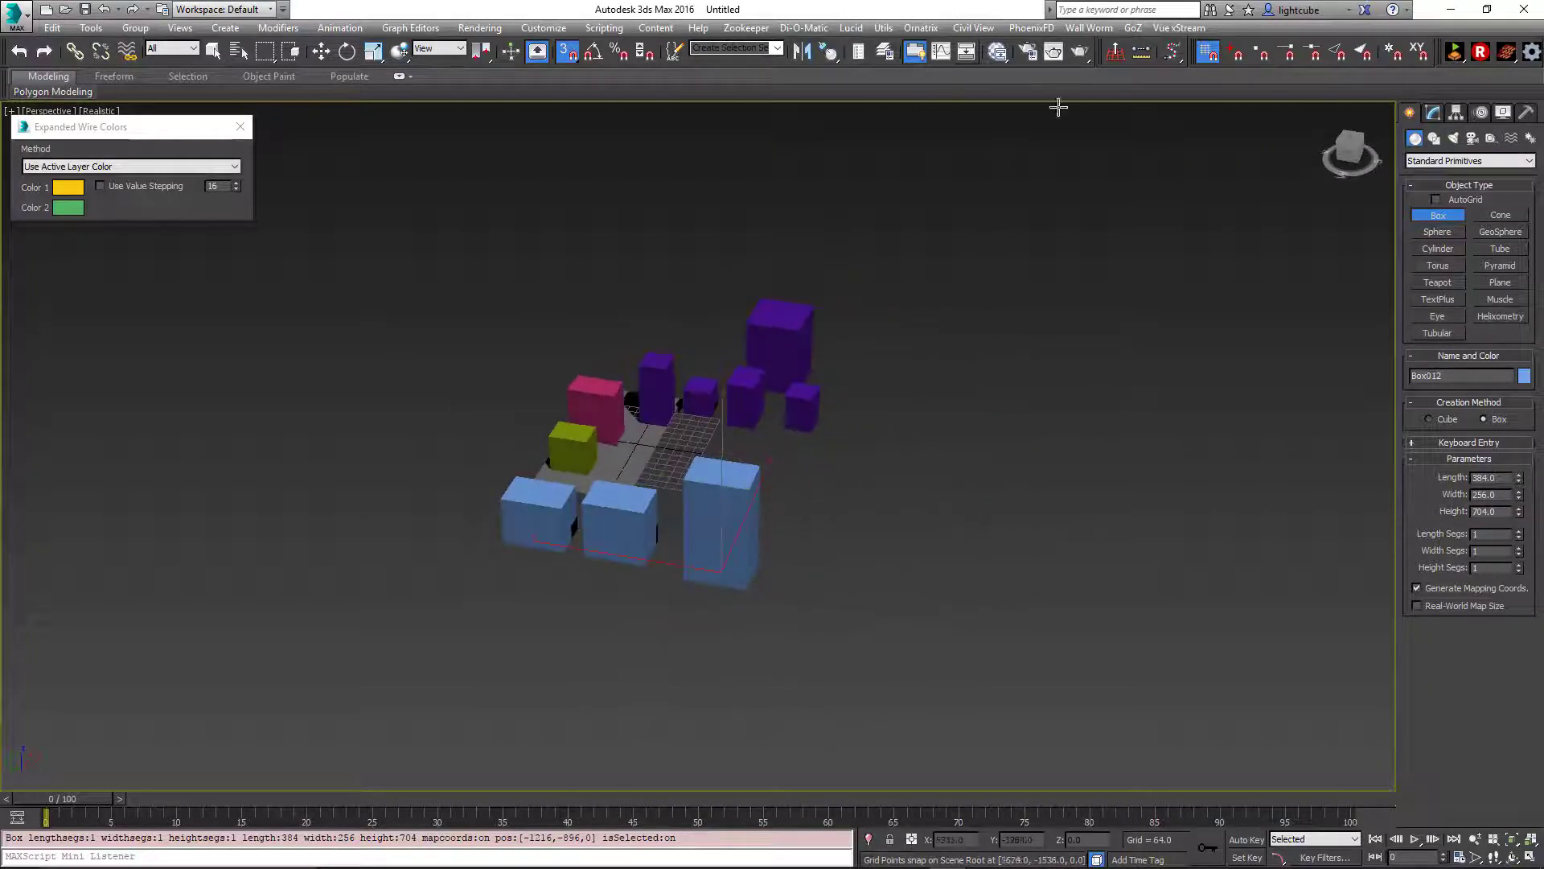
# Open the Layer Explorer and place it clear of the boxes in the scene.
pyautogui.click(1533, 55)
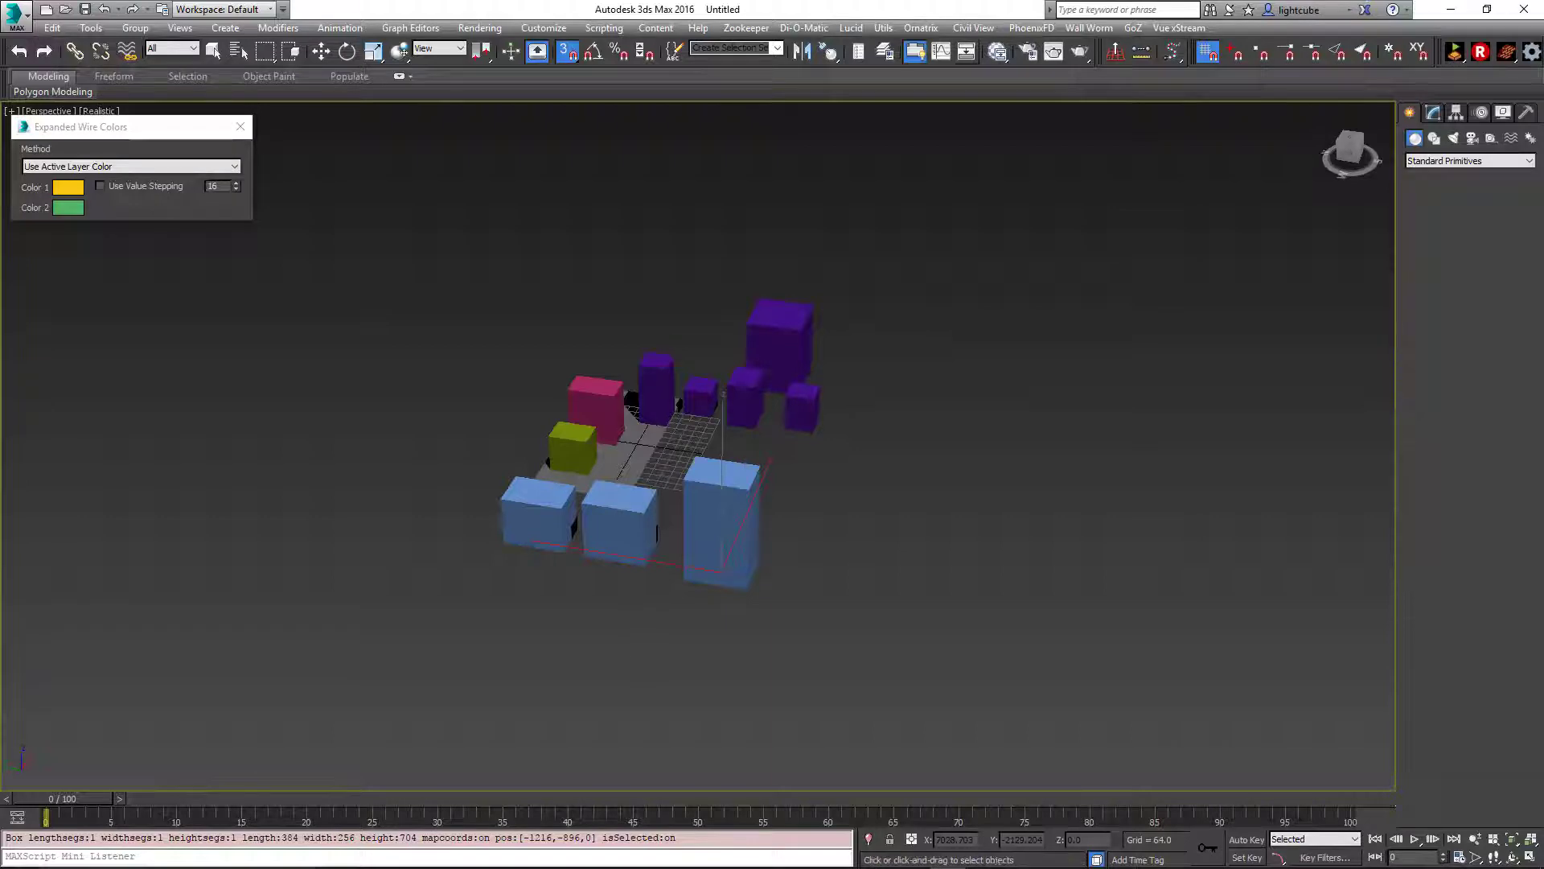
pyautogui.moveTo(1435, 226); pyautogui.dragTo(534, 131)
pyautogui.moveTo(672, 137); pyautogui.dragTo(748, 289)
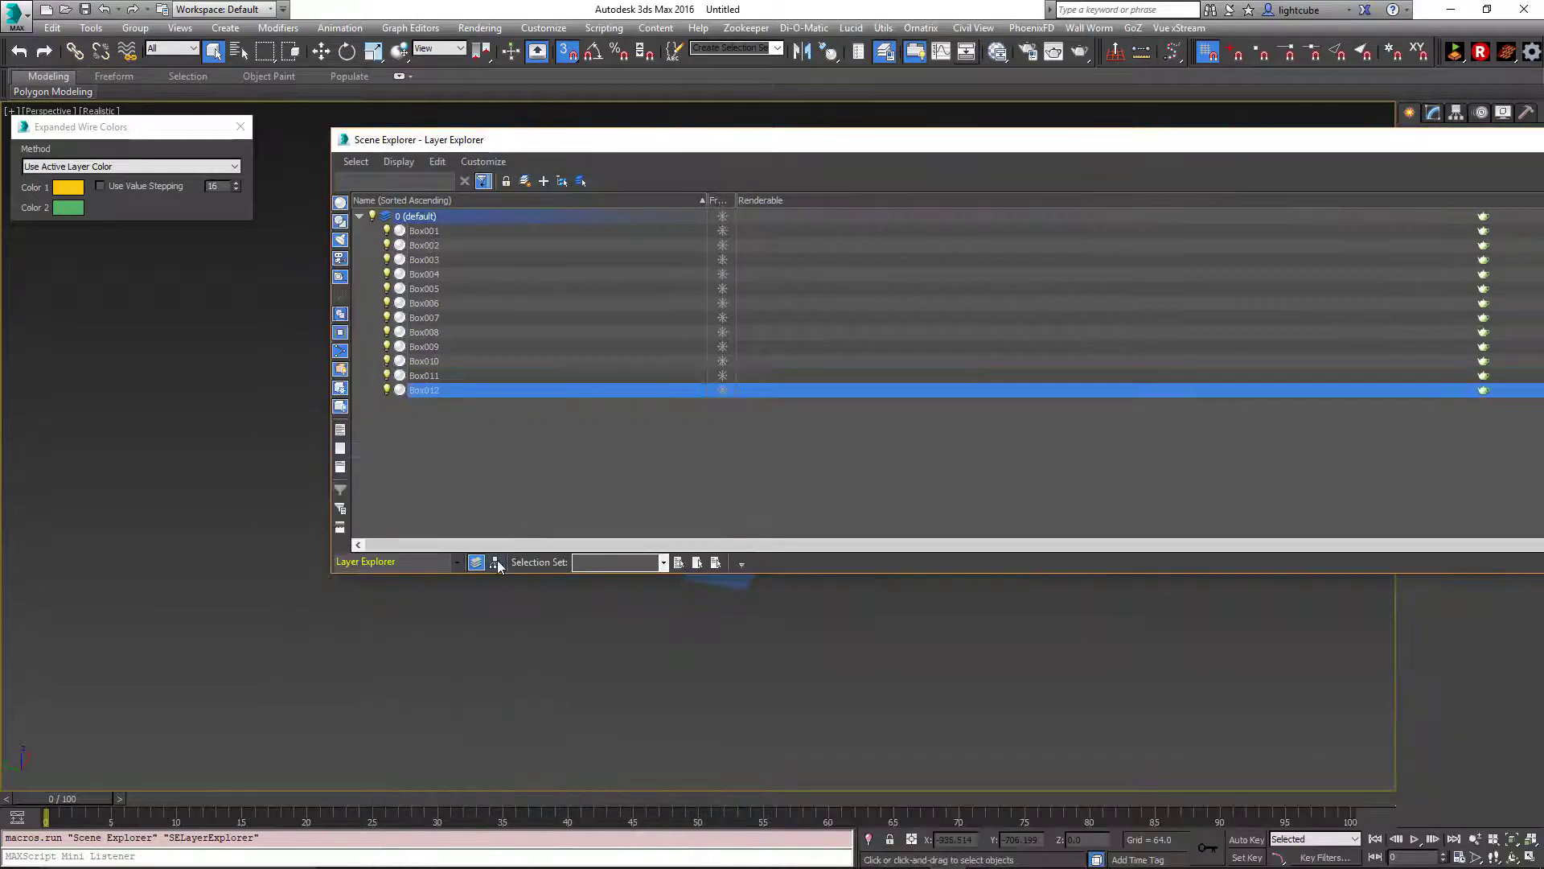
pyautogui.moveTo(688, 144); pyautogui.dragTo(1178, 149)
# Check the color assigned in the object properties of Box012.
pyautogui.rightClick(904, 219)
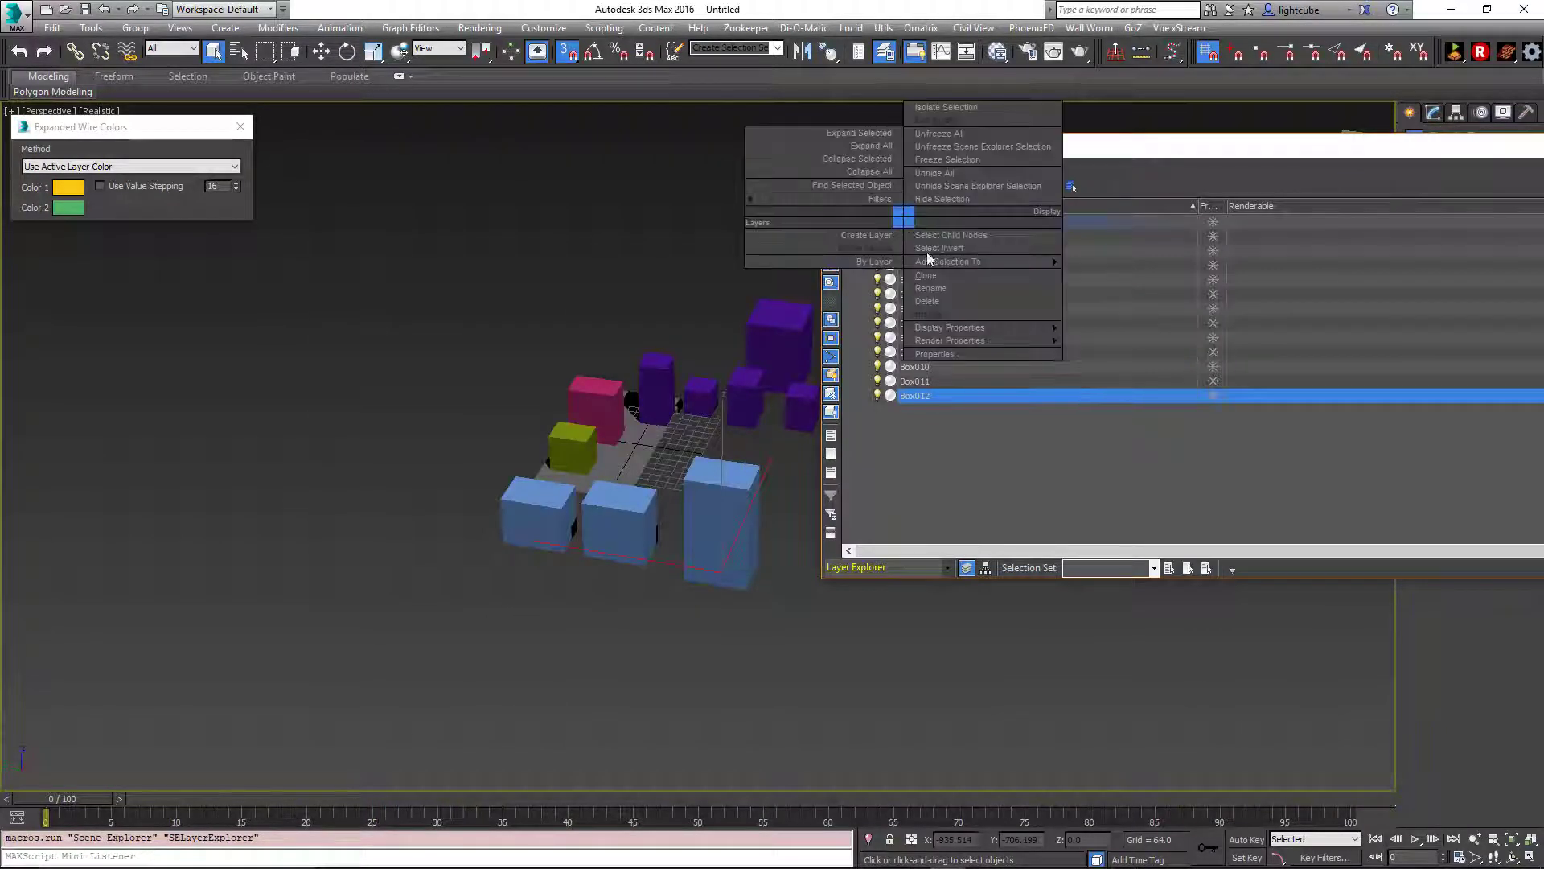
pyautogui.click(964, 360)
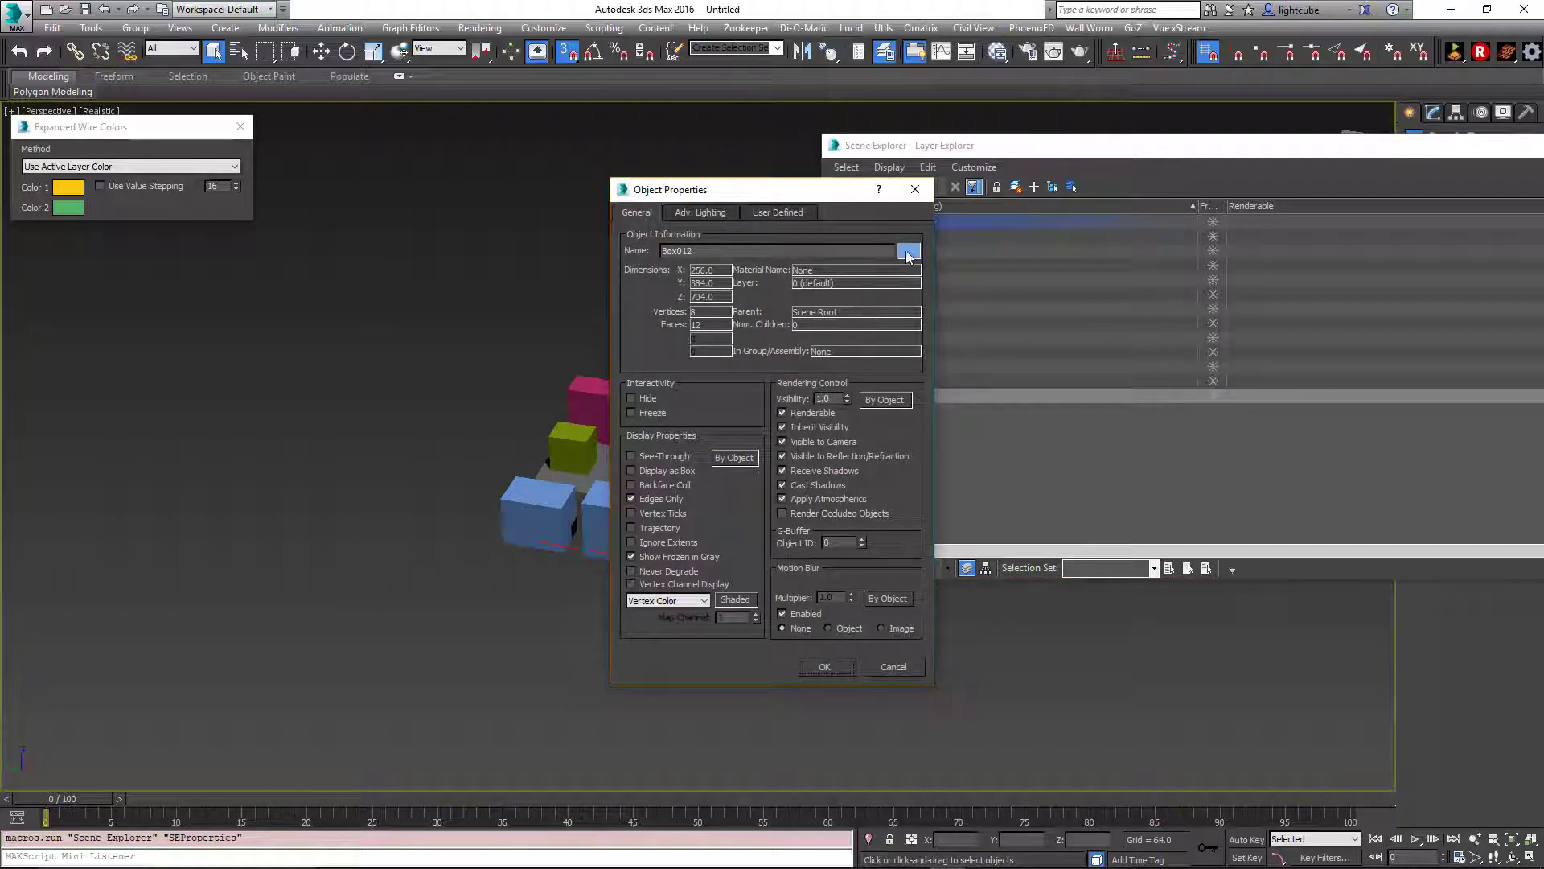
pyautogui.click(915, 189)
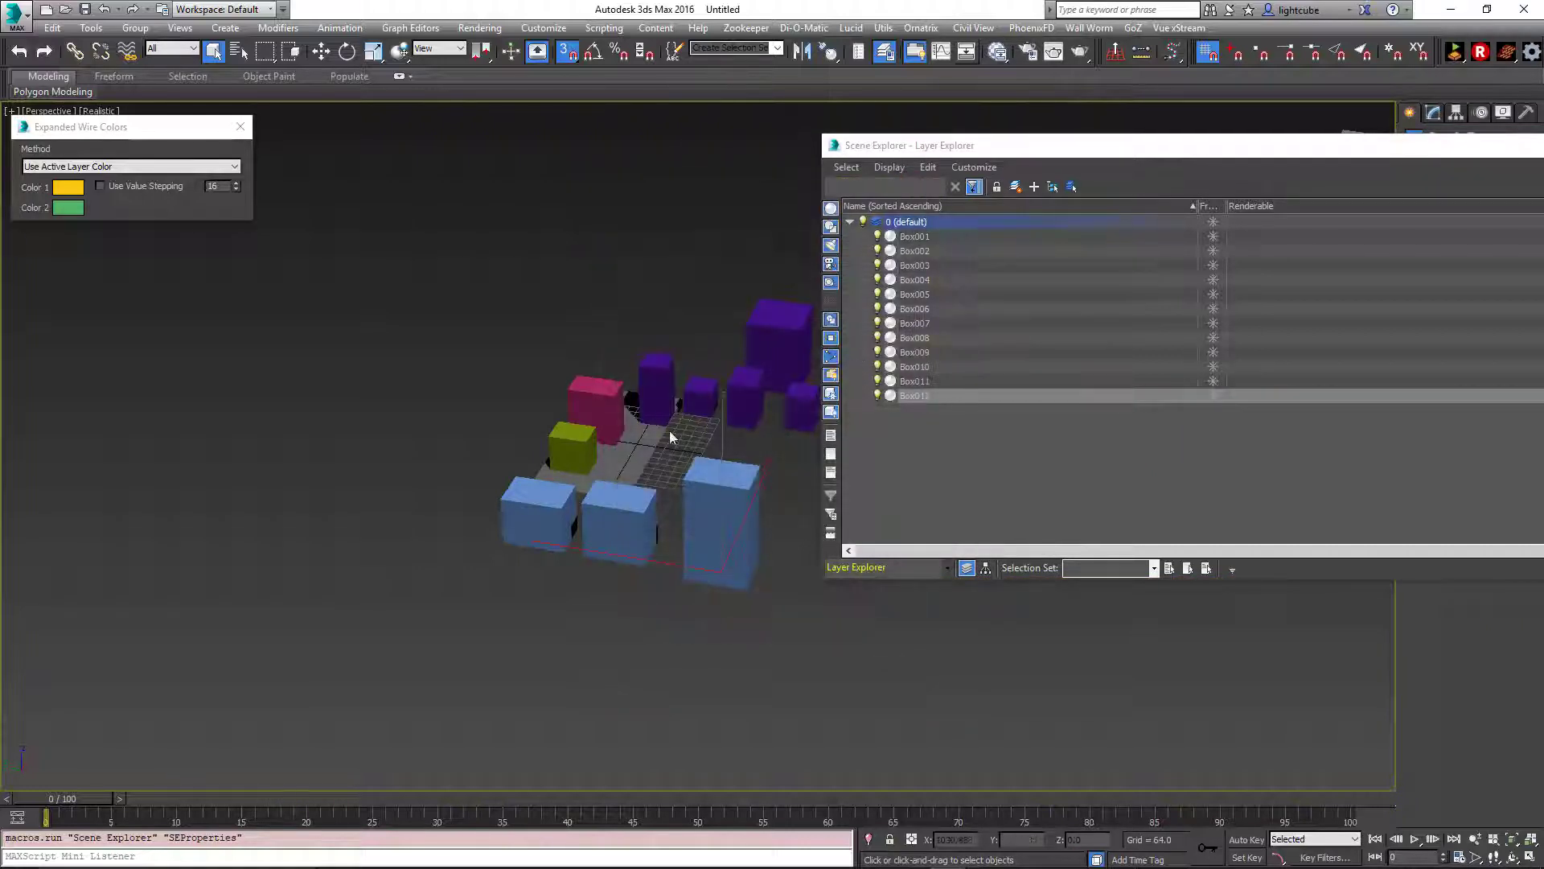
# Deselect everything, create a new layer and add a second layer nested inside it.
pyautogui.moveTo(684, 462); pyautogui.dragTo(356, 416, button='middle')
pyautogui.click(697, 581)
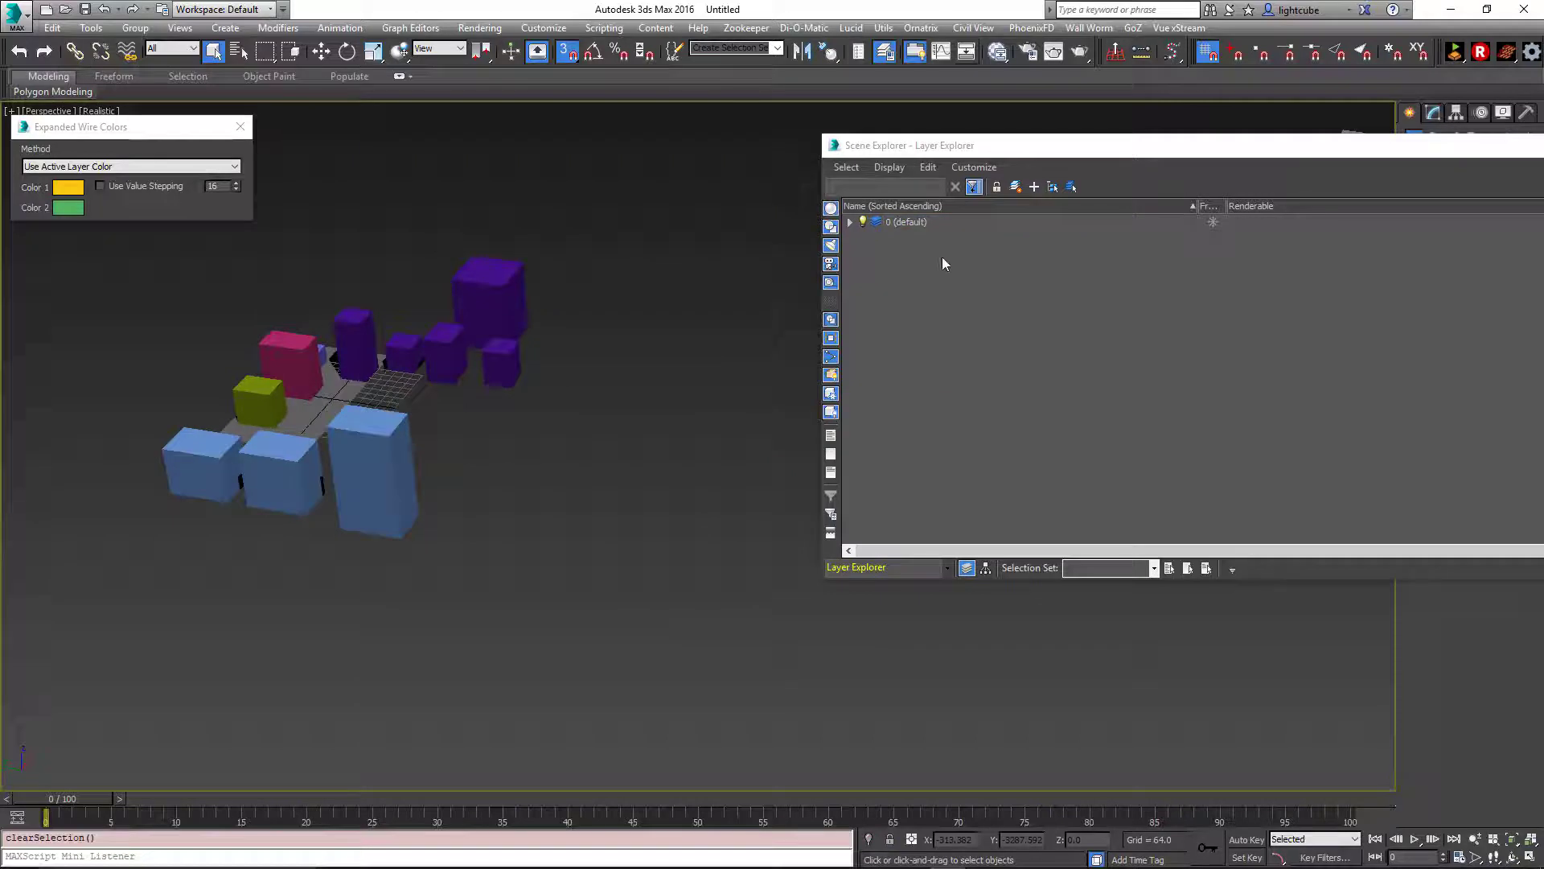
pyautogui.click(1015, 188)
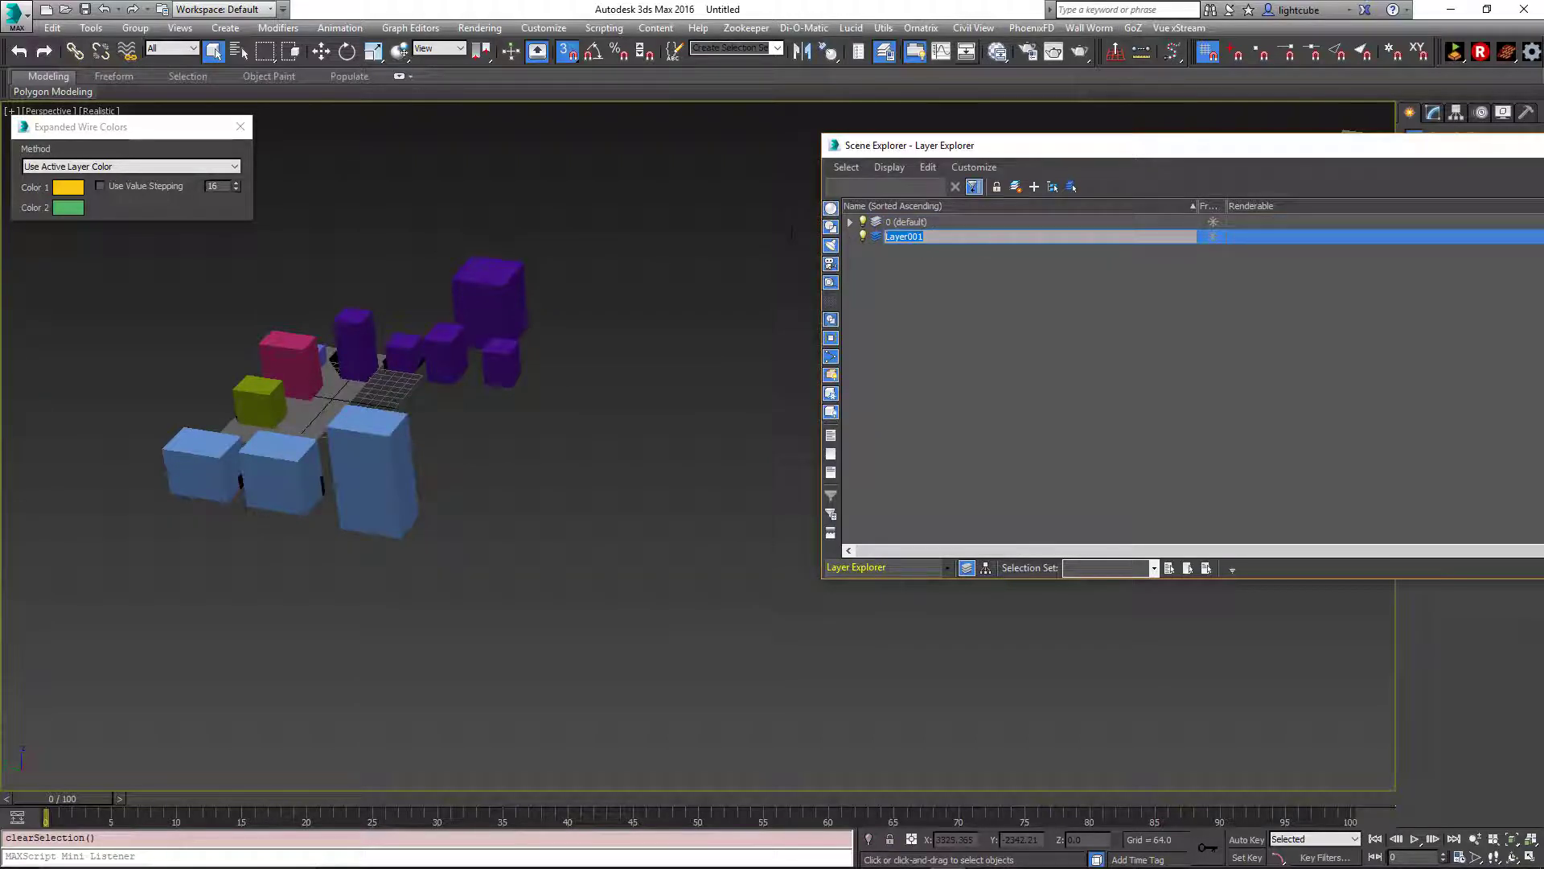
pyautogui.write('re')
pyautogui.click(1015, 187)
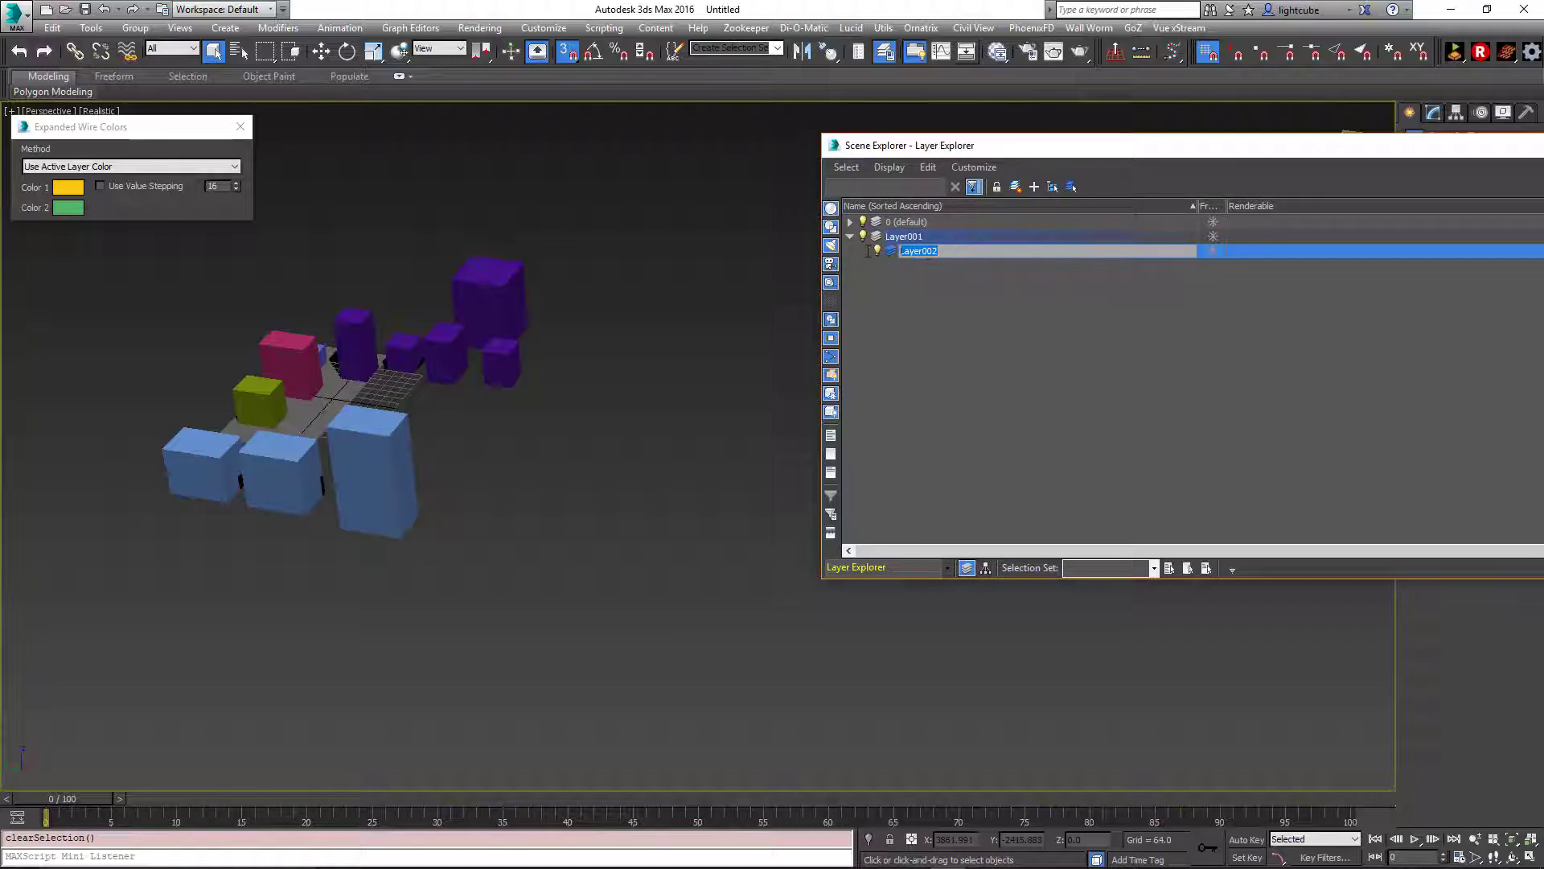
pyautogui.write('re')
# Rename the parent of the two new layers as new1.
pyautogui.rightClick(908, 242)
pyautogui.click(960, 291)
pyautogui.write('new1')
pyautogui.press('Return')
# Name the nested layer new2 and its parent layer new1.
pyautogui.rightClick(905, 233)
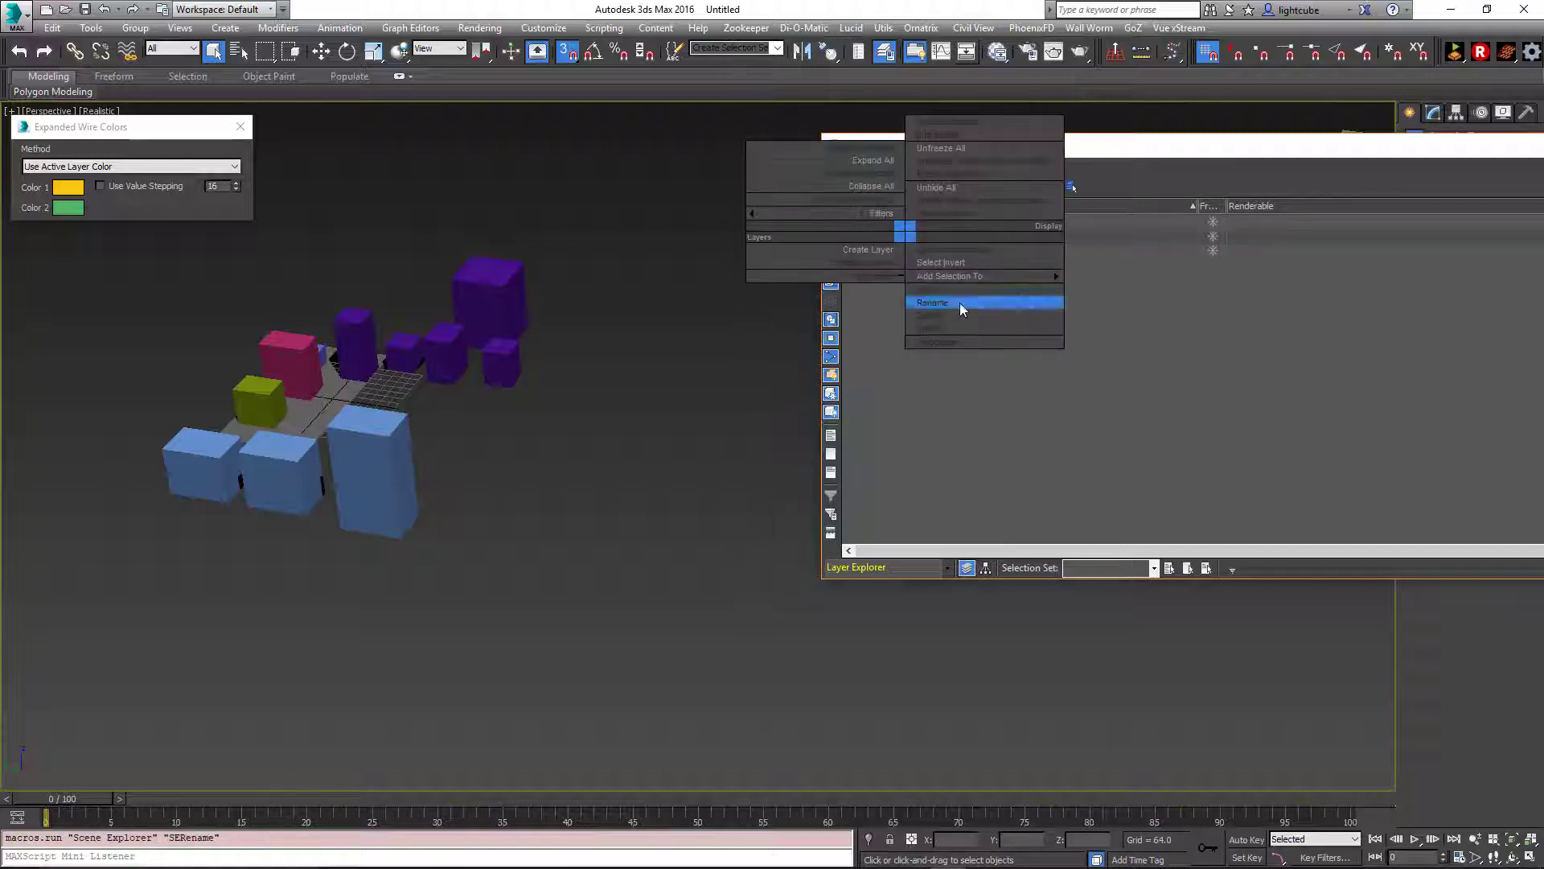
pyautogui.click(959, 227)
pyautogui.click(939, 239)
# Set the active color of layer new1 to red in its layer properties.
pyautogui.rightClick(938, 238)
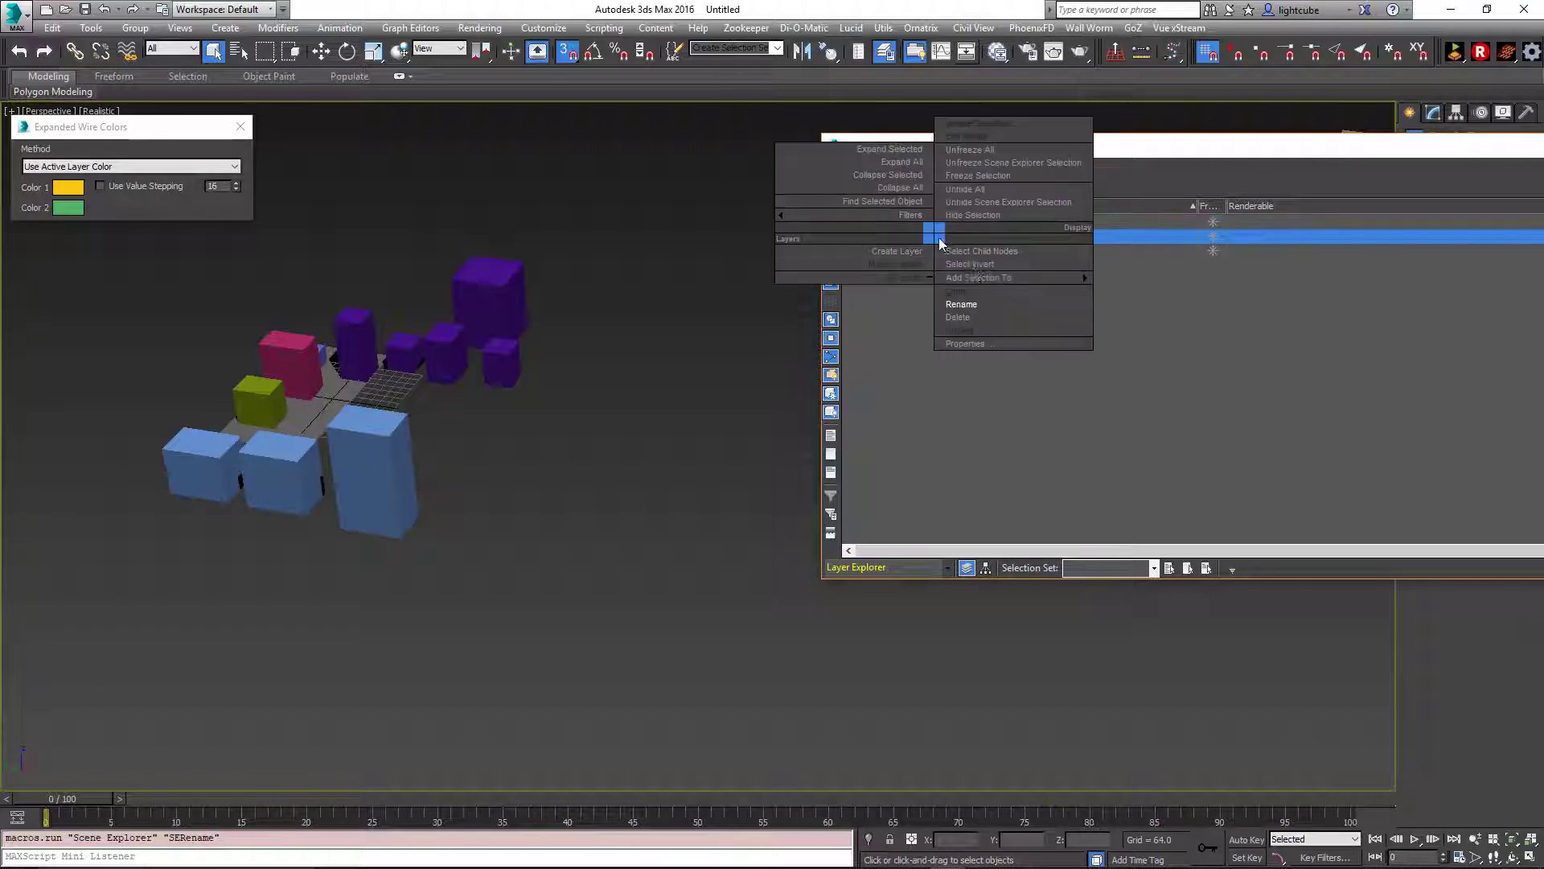
pyautogui.click(980, 340)
pyautogui.click(842, 289)
pyautogui.click(1089, 240)
pyautogui.click(1303, 357)
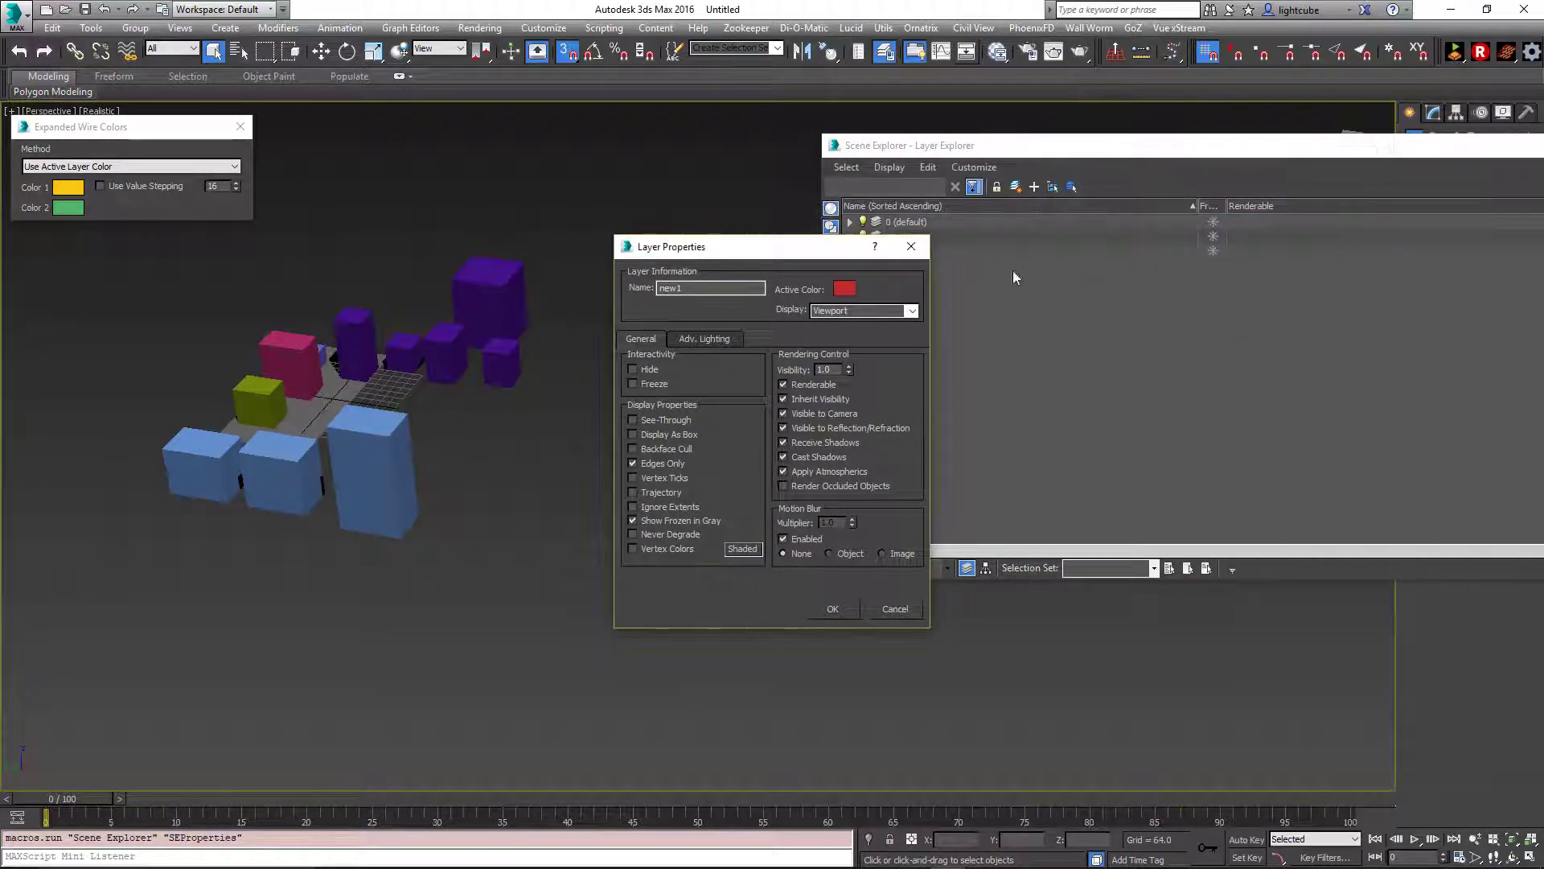
pyautogui.click(833, 609)
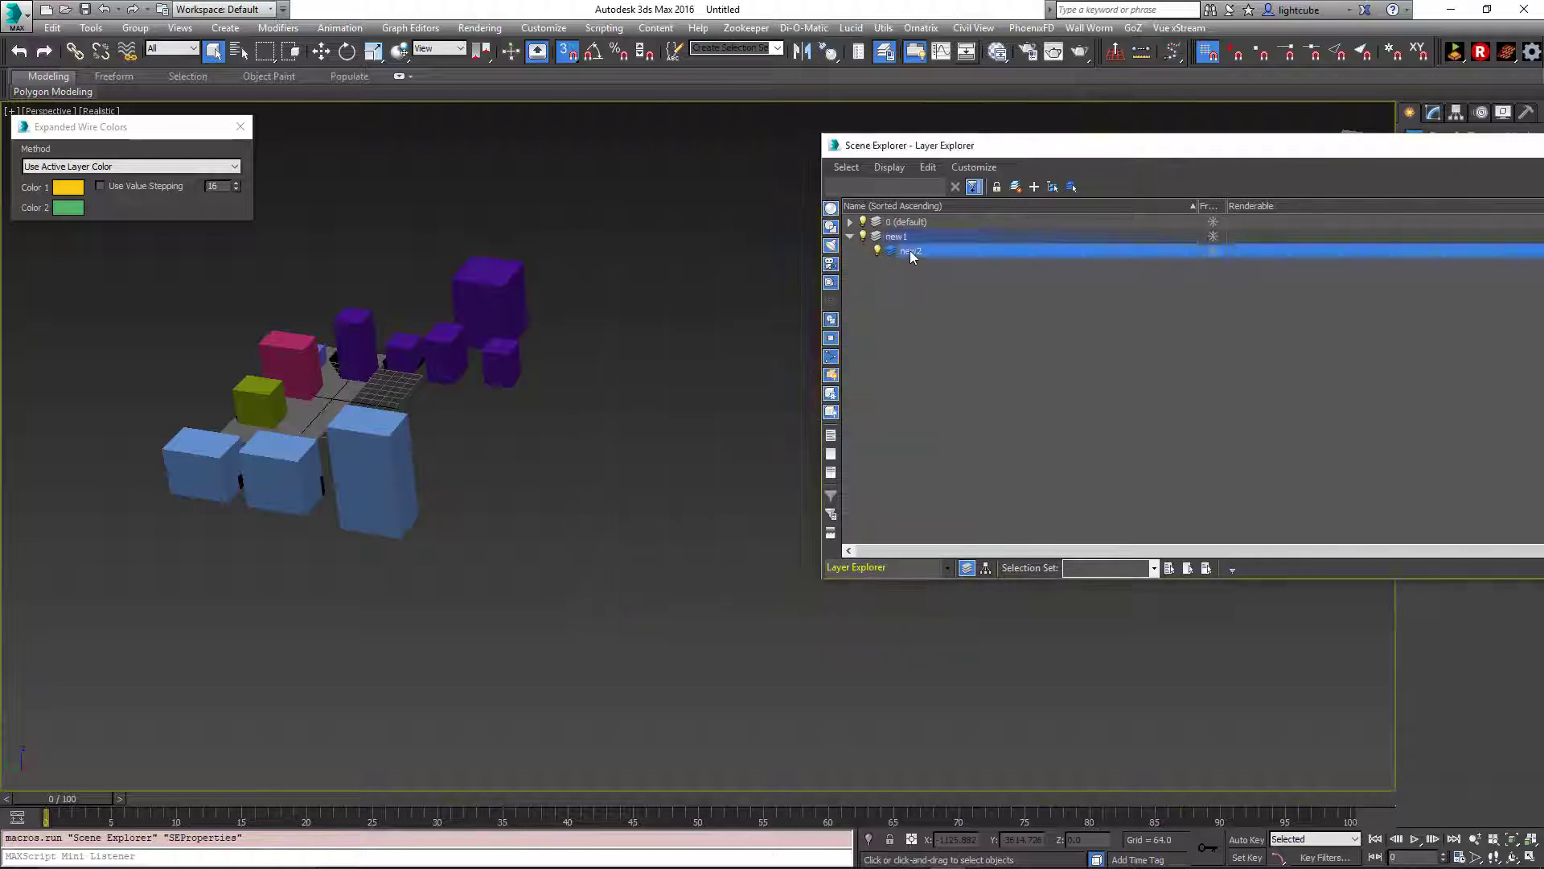
# Set the active color of layer new2 to green in its layer properties.
pyautogui.rightClick(910, 252)
pyautogui.click(945, 355)
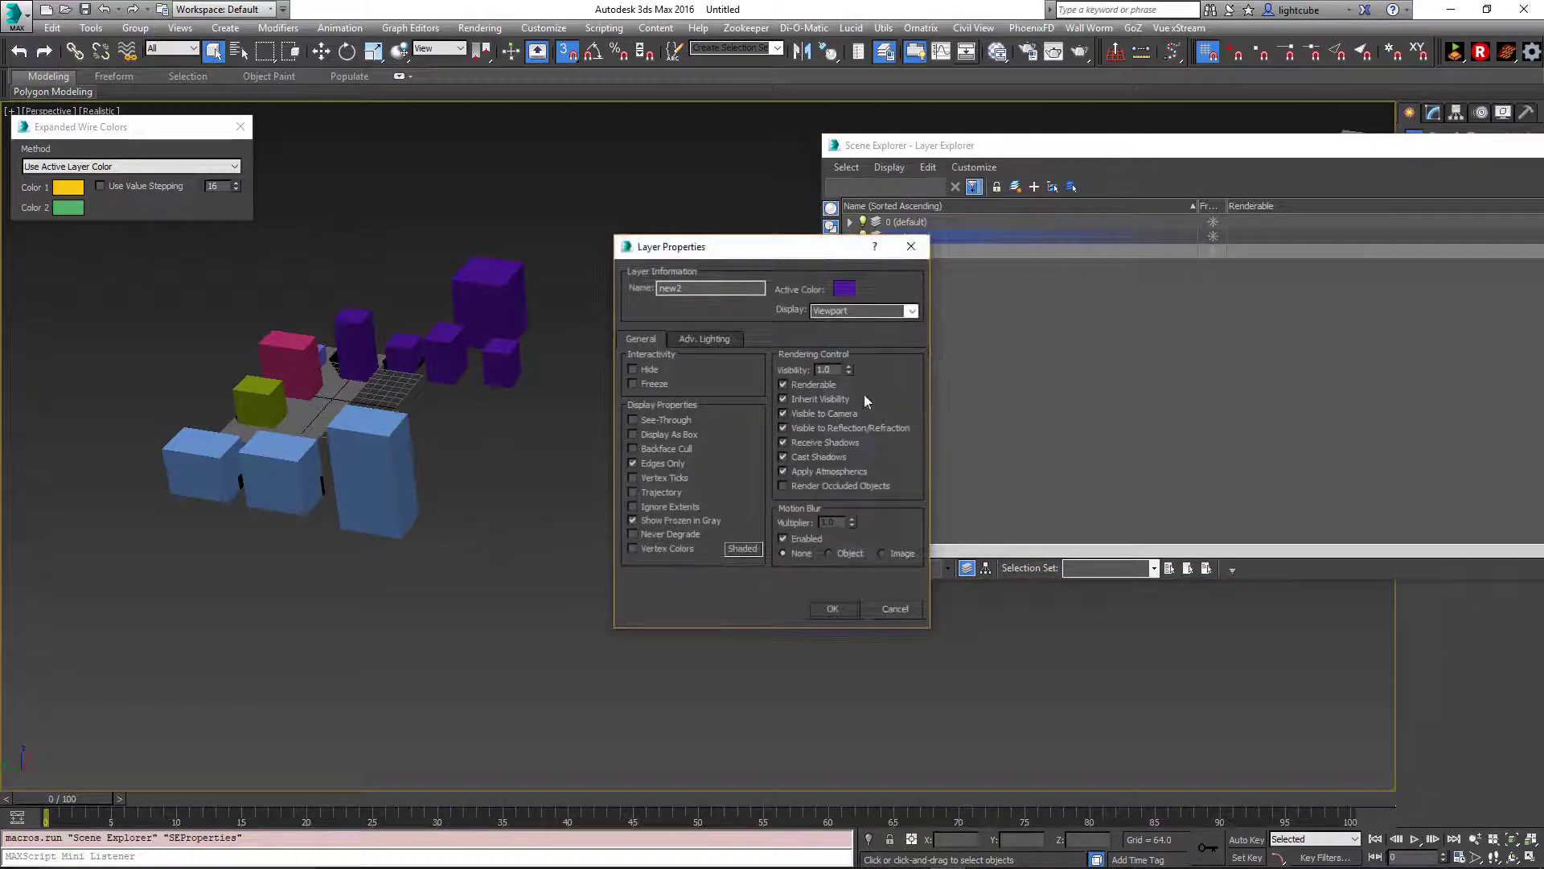
pyautogui.click(842, 289)
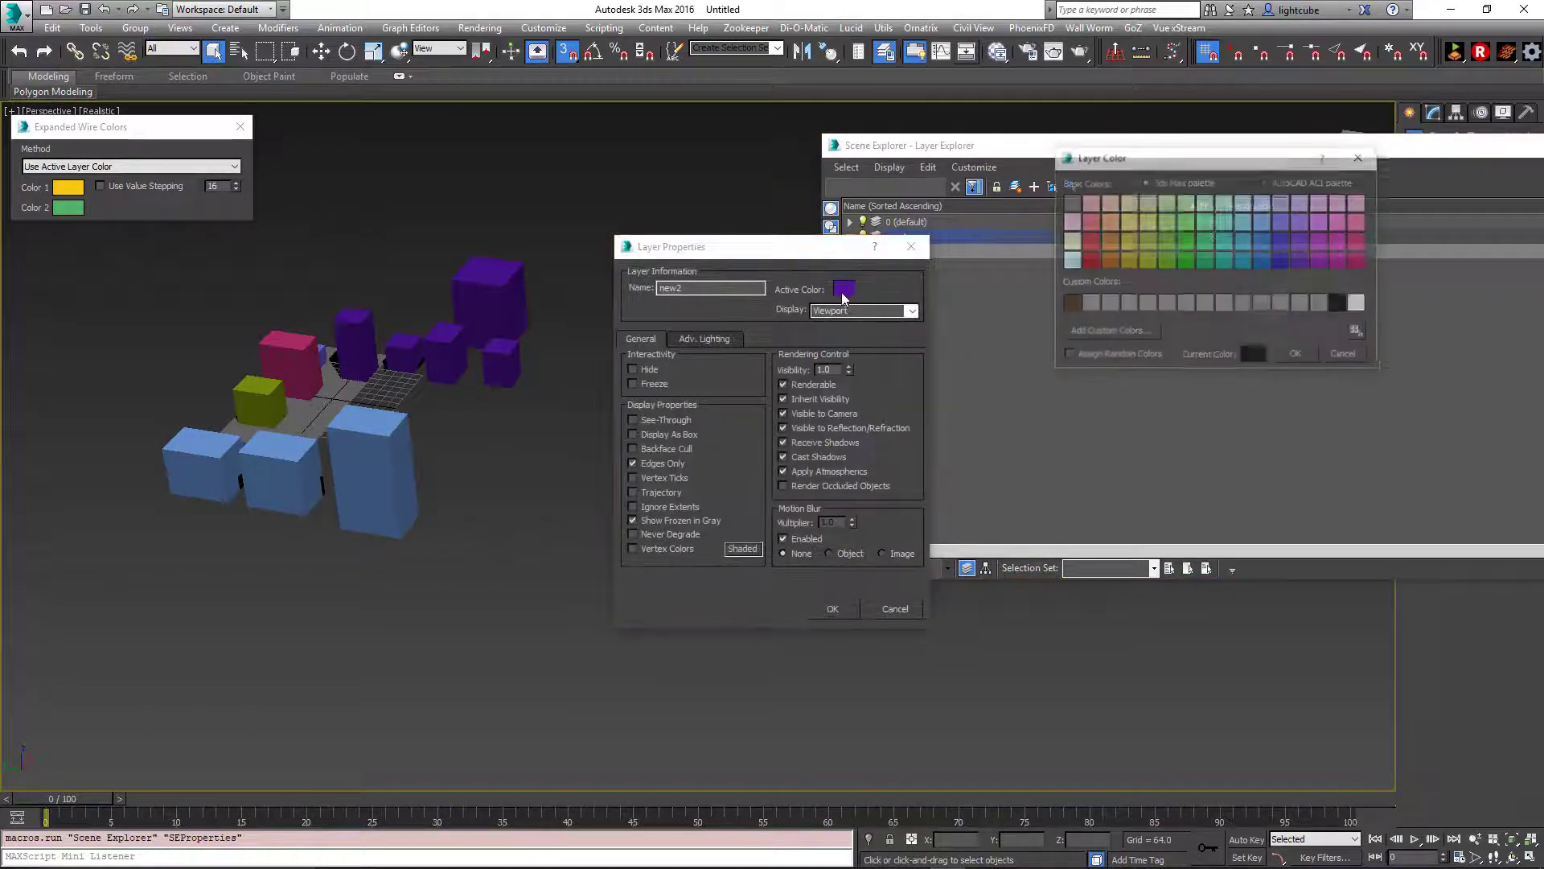
pyautogui.click(1191, 244)
pyautogui.click(1297, 355)
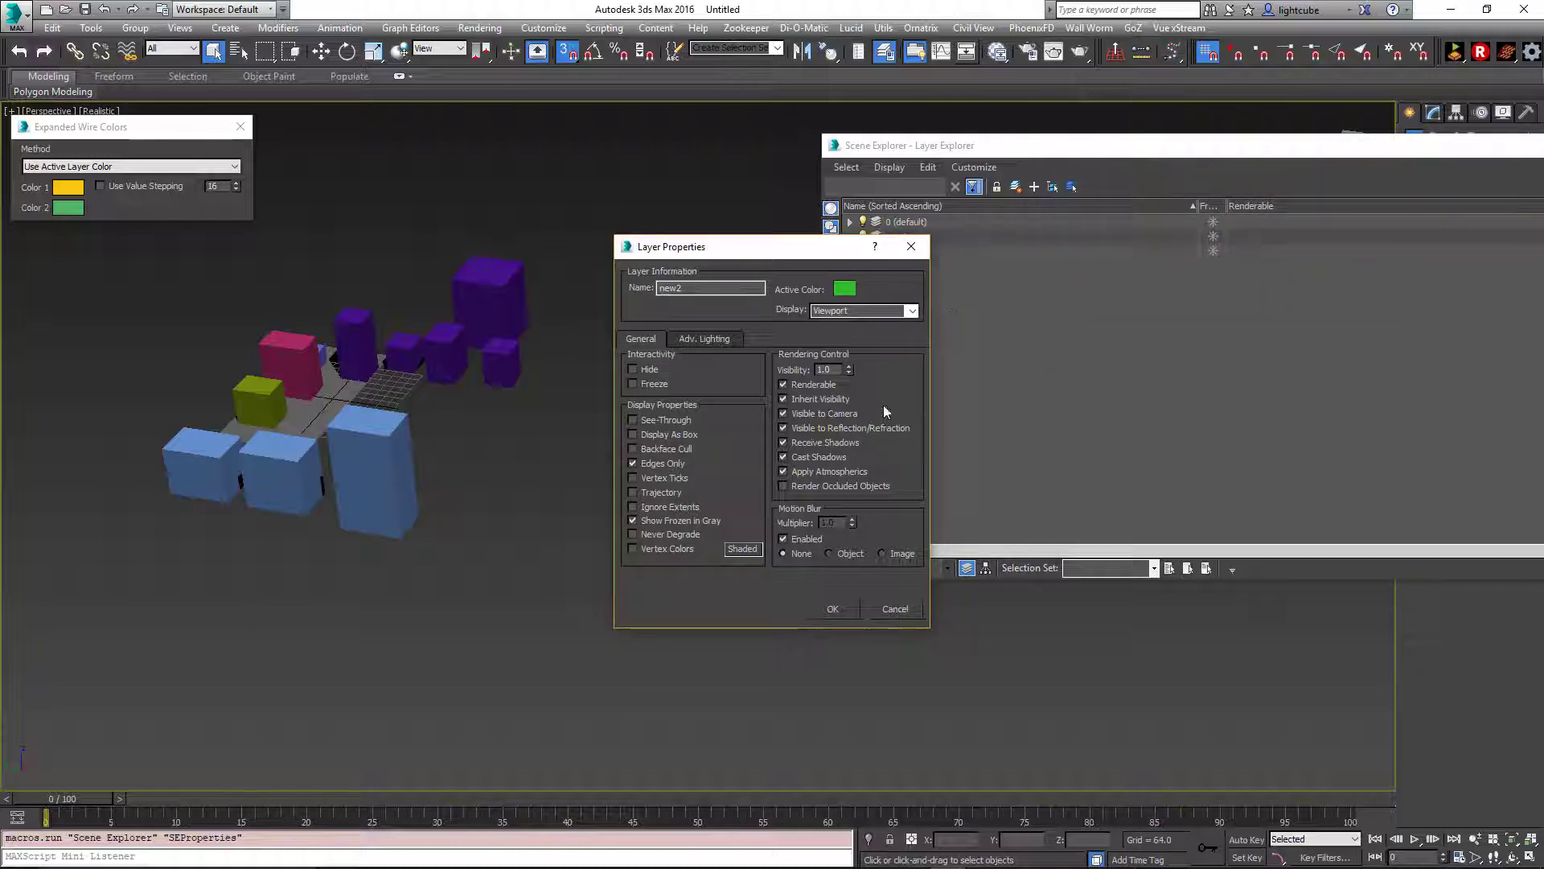
pyautogui.click(832, 610)
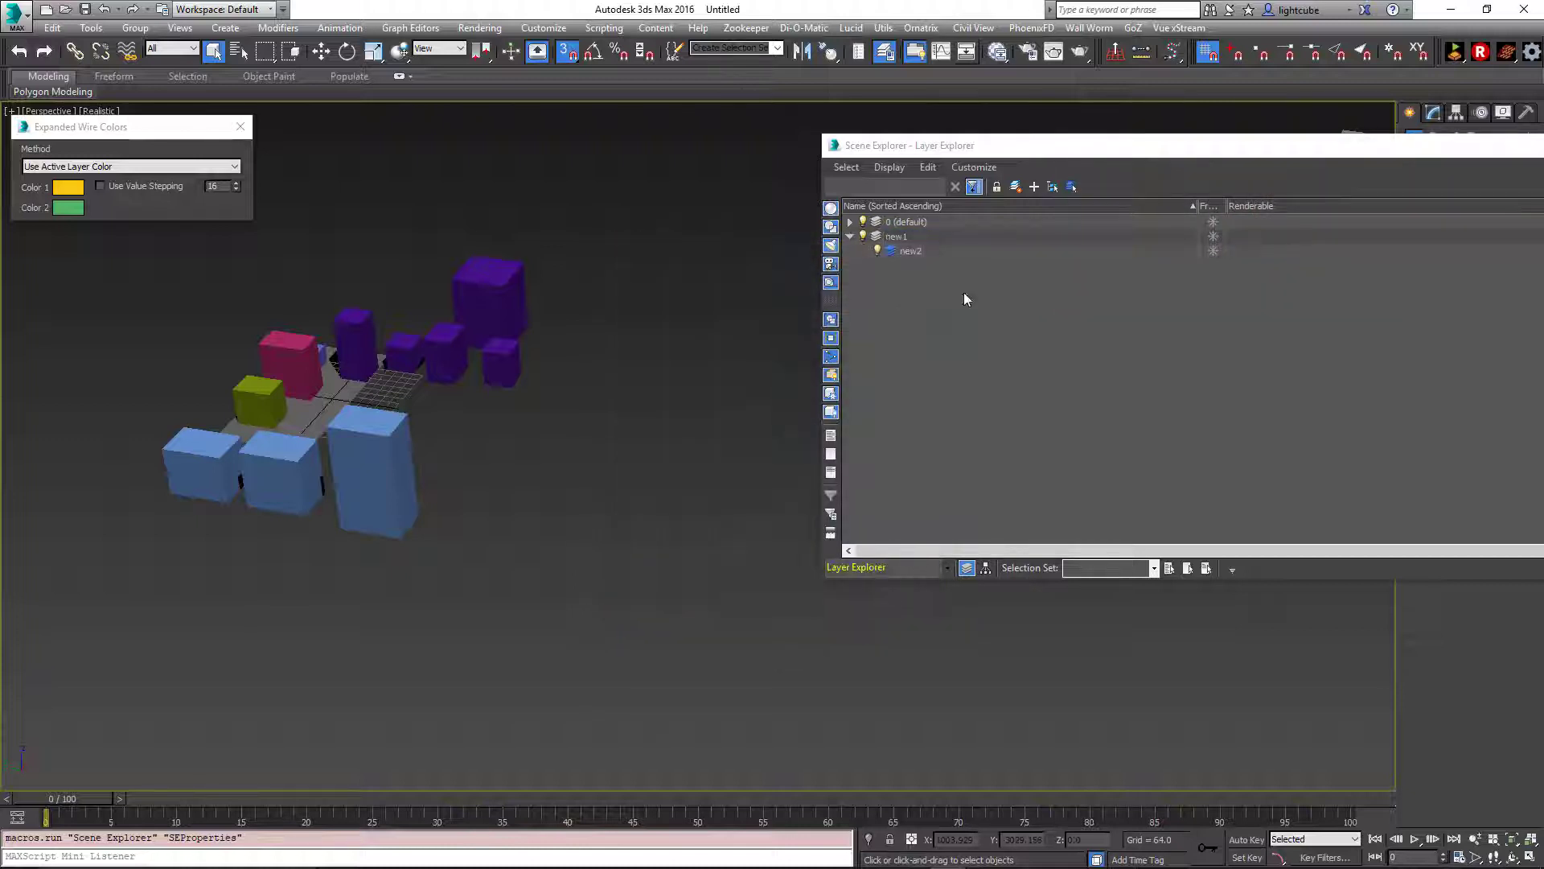
# Move the Layer Explorer aside and create a row of three boxes on layer new2, the last about 64 × 1152 × 576.
pyautogui.click(923, 253)
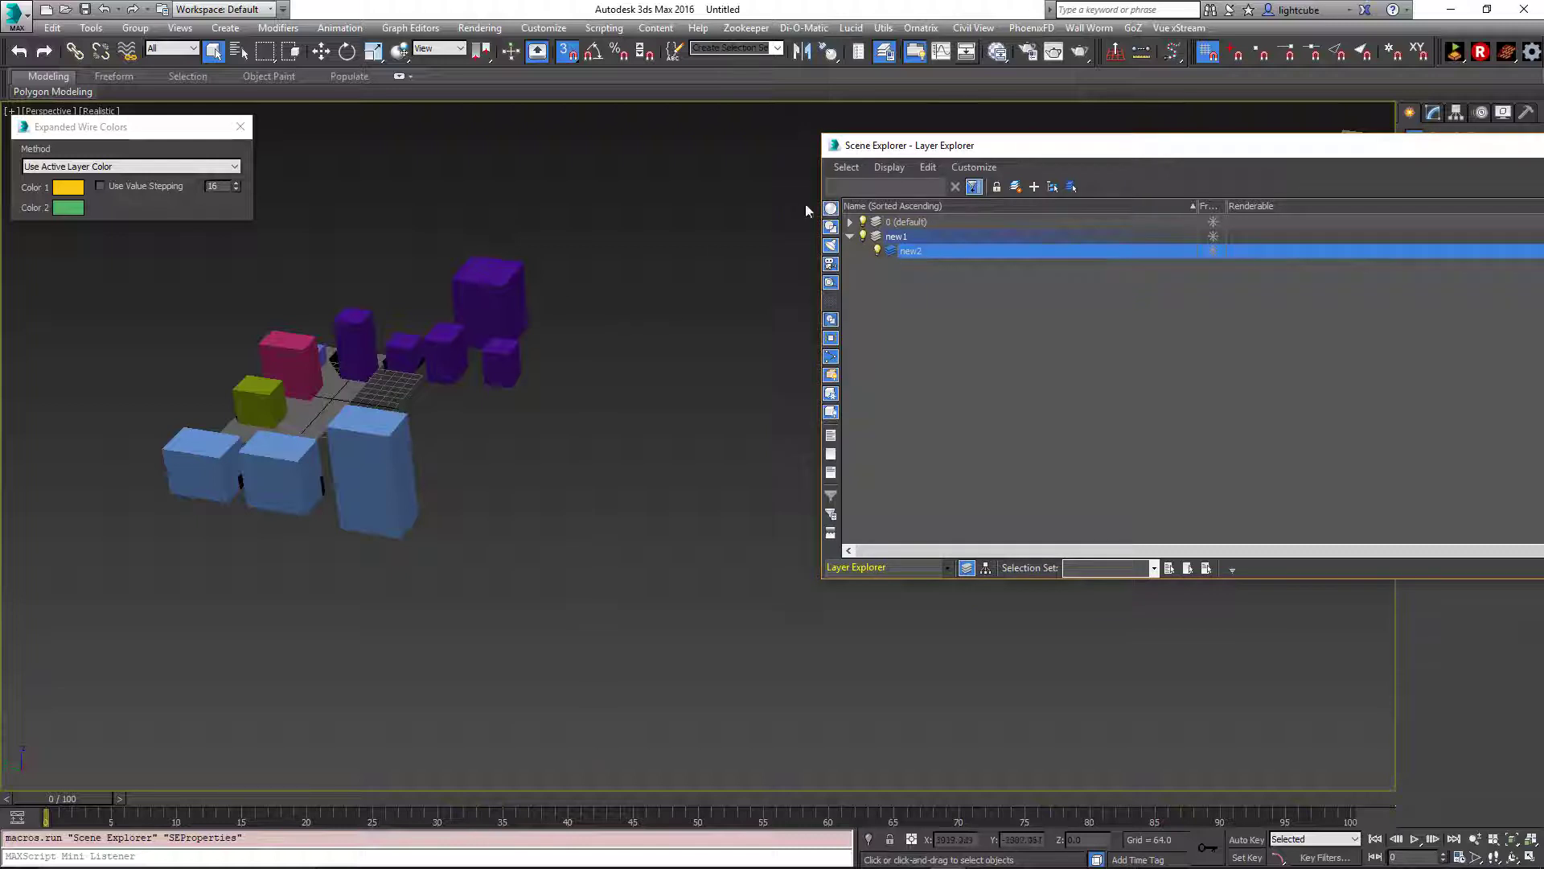
pyautogui.moveTo(1031, 150); pyautogui.dragTo(1282, 450)
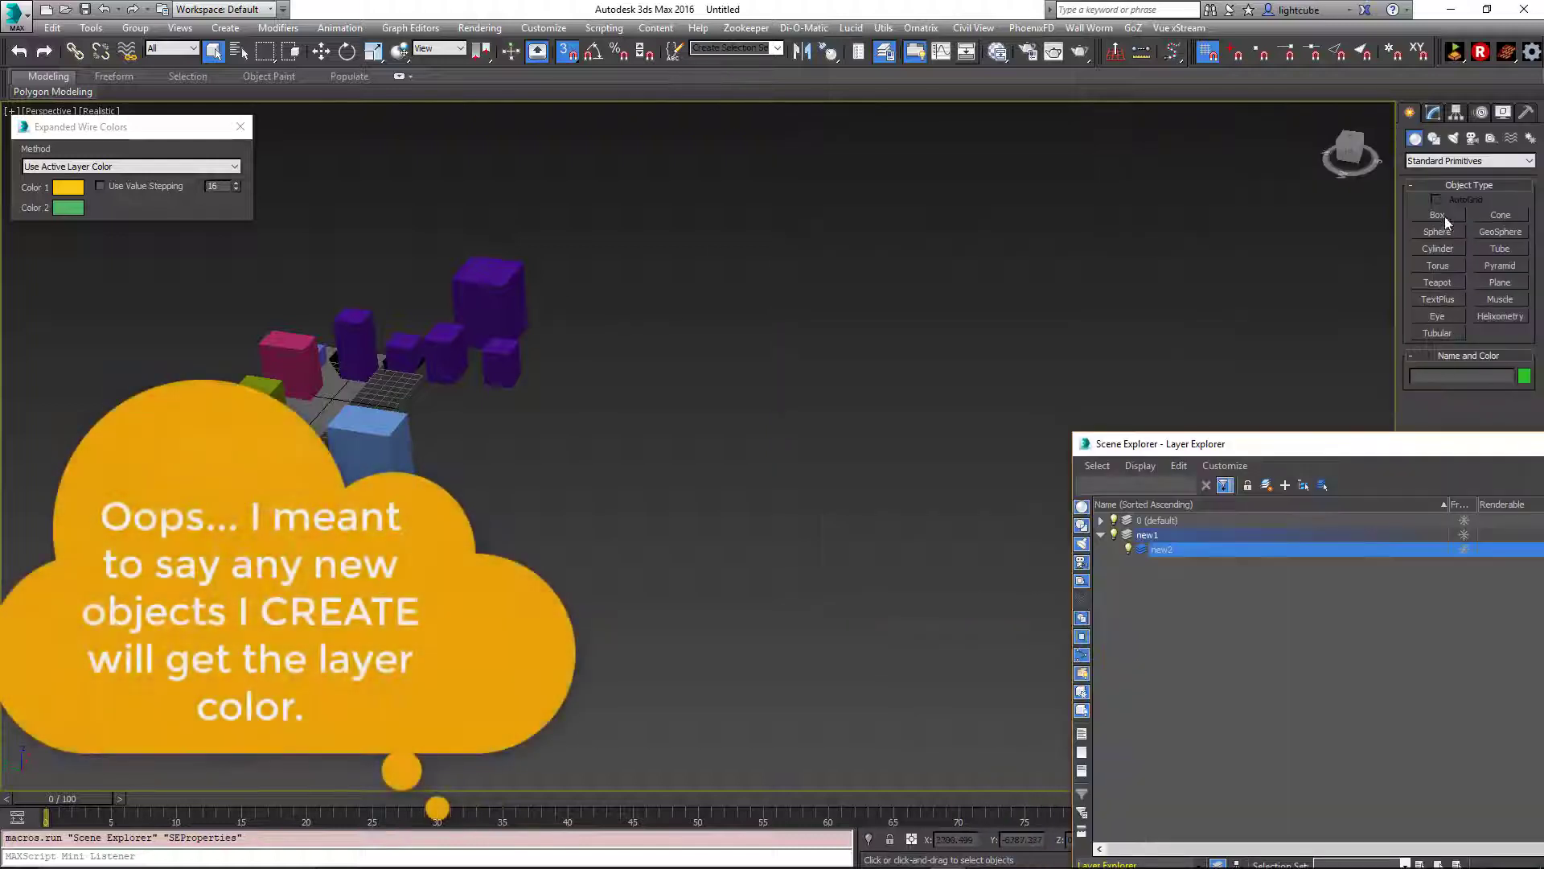
pyautogui.click(1445, 217)
pyautogui.moveTo(707, 359); pyautogui.dragTo(711, 417)
pyautogui.click(738, 343)
pyautogui.moveTo(839, 355); pyautogui.dragTo(841, 432)
pyautogui.click(863, 338)
pyautogui.moveTo(941, 389); pyautogui.dragTo(912, 484)
pyautogui.click(949, 404)
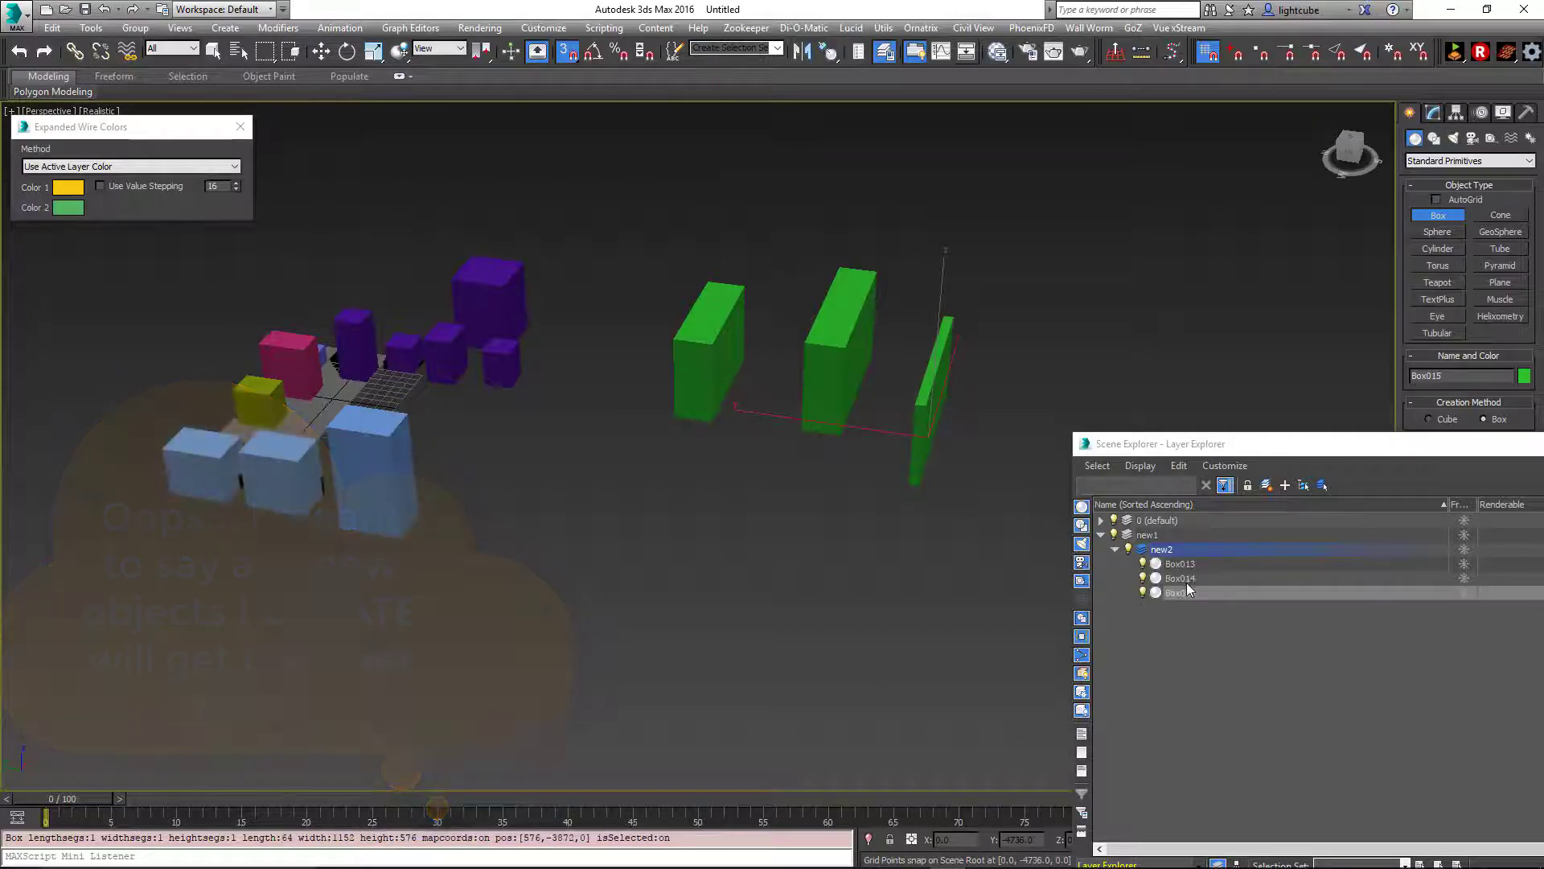
# Make new1 the active layer and create three boxes in front of the green ones, the last about 512 × 512 × 640.
pyautogui.click(1148, 536)
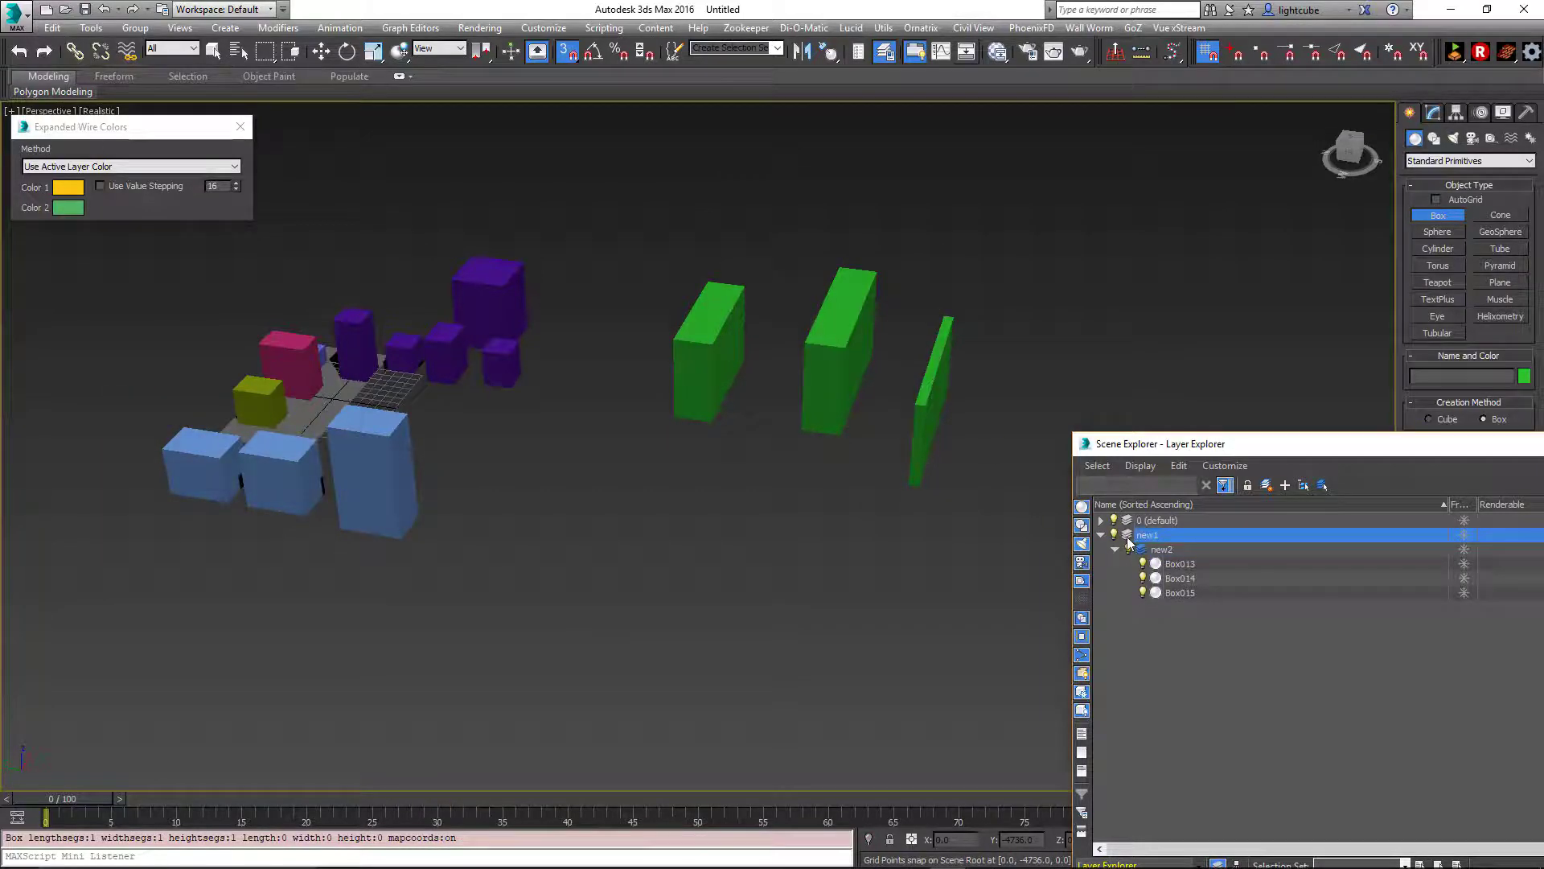
pyautogui.click(1127, 535)
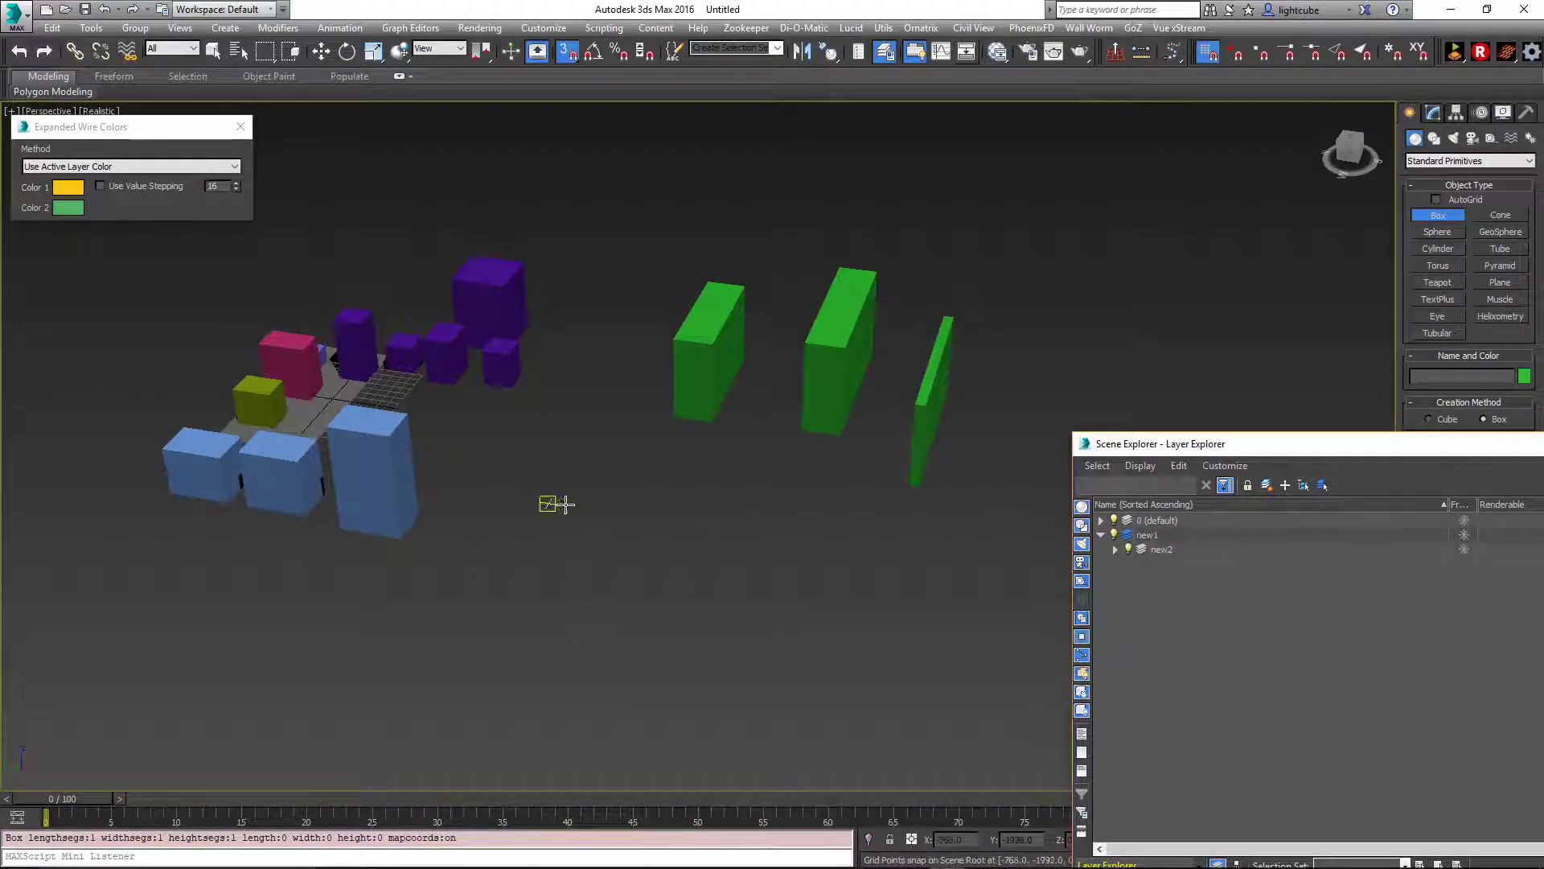
pyautogui.moveTo(567, 505); pyautogui.dragTo(719, 591)
pyautogui.click(615, 473)
pyautogui.click(748, 506)
pyautogui.moveTo(783, 545); pyautogui.dragTo(844, 610)
pyautogui.click(791, 504)
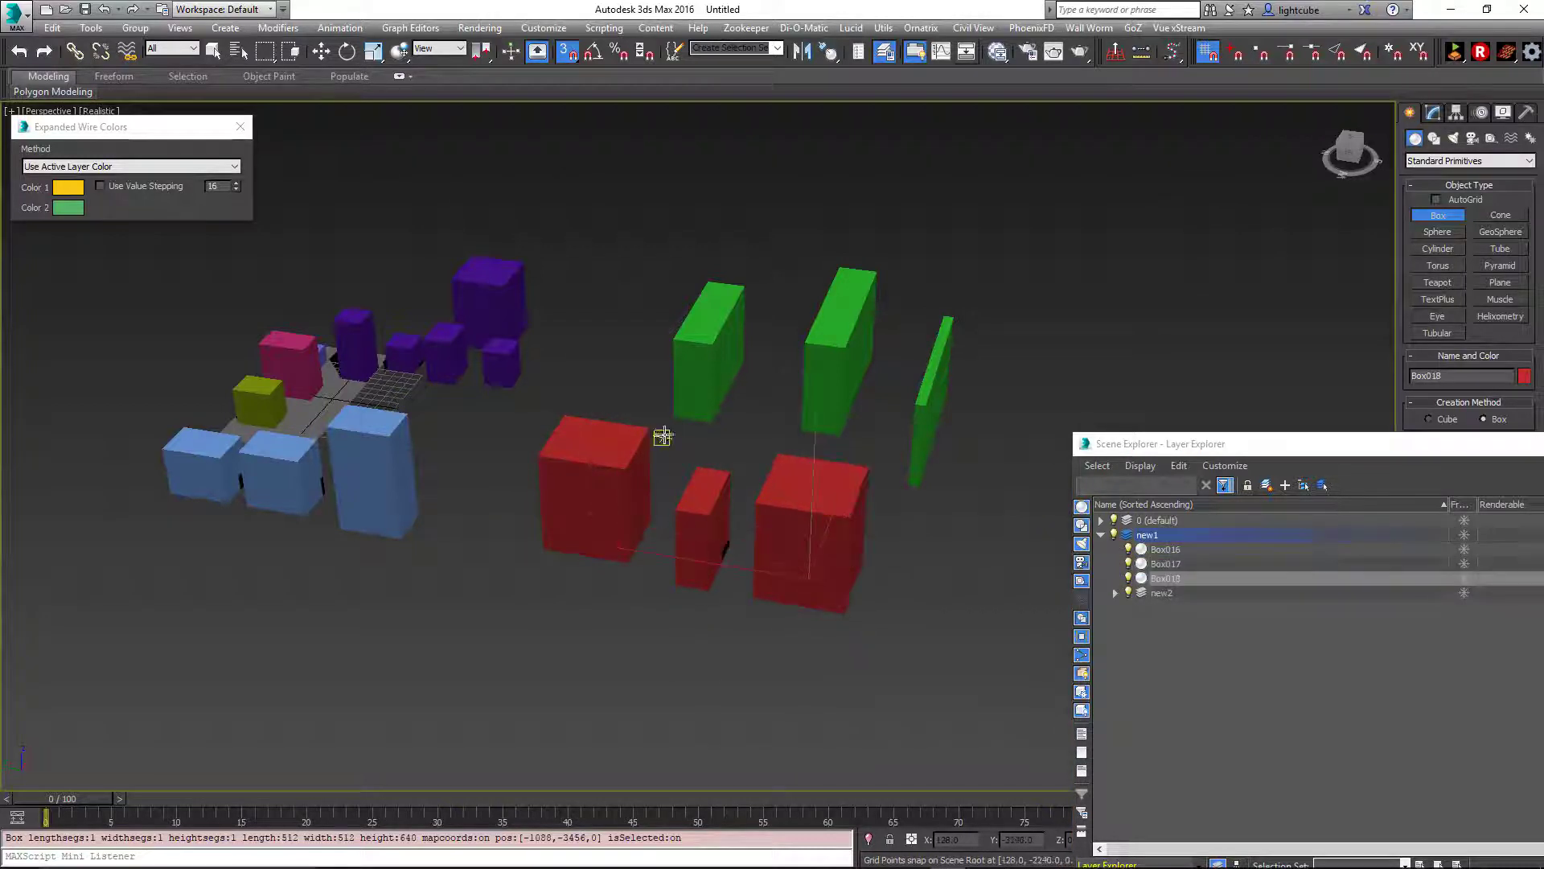
# Turn on Use Value Stepping and create a box about 768 × 704 × 768 beyond the row of red boxes.
pyautogui.moveTo(1262, 459); pyautogui.dragTo(1299, 146)
pyautogui.moveTo(572, 369); pyautogui.dragTo(640, 440, button='middle')
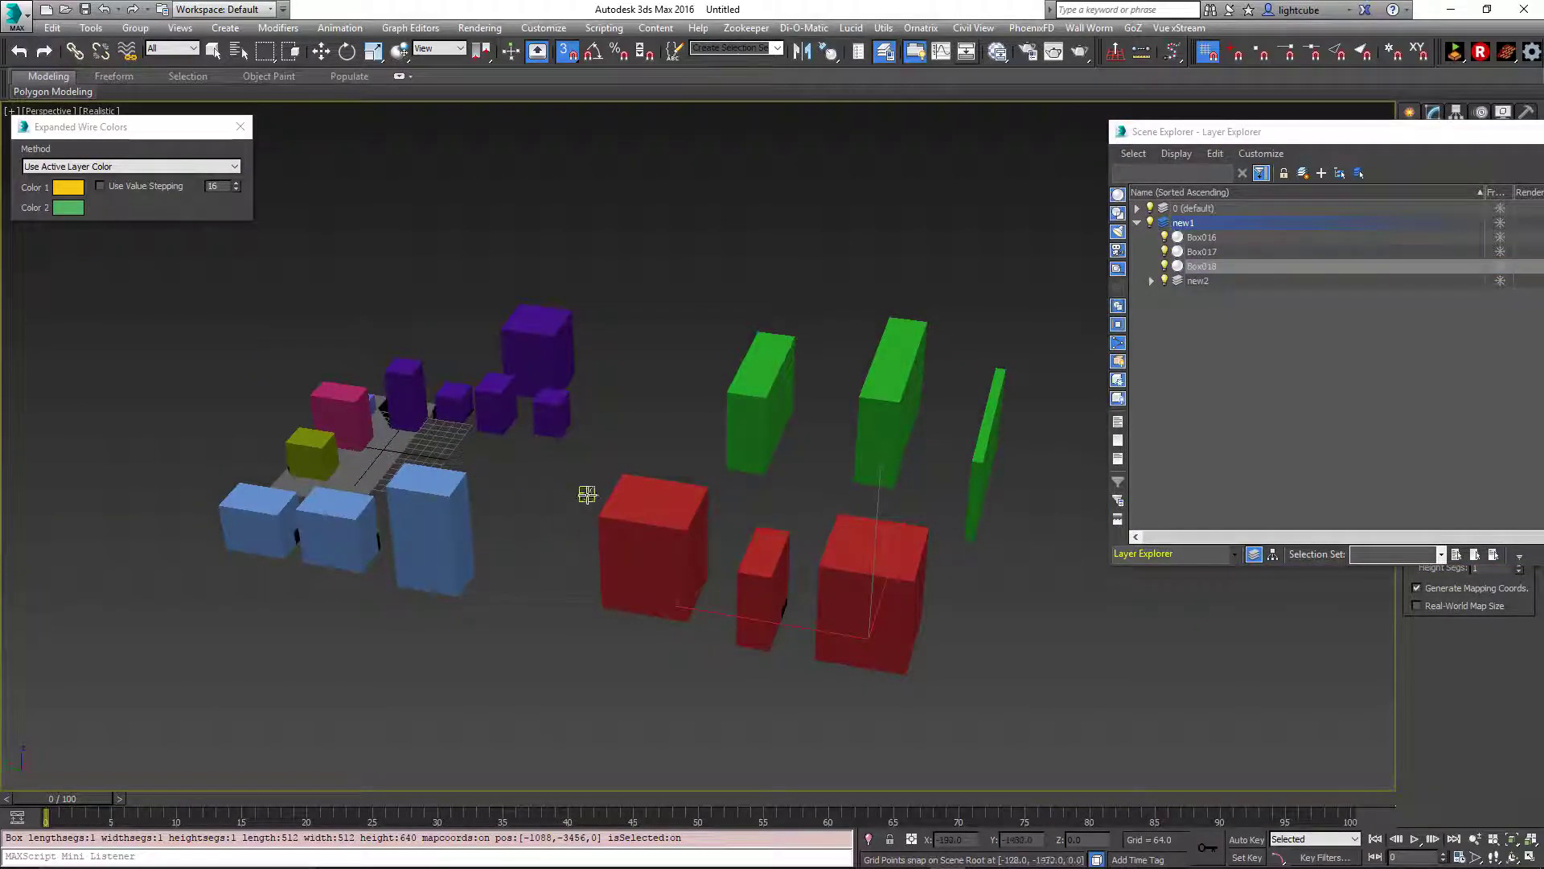
pyautogui.moveTo(562, 493); pyautogui.dragTo(499, 446, button='middle')
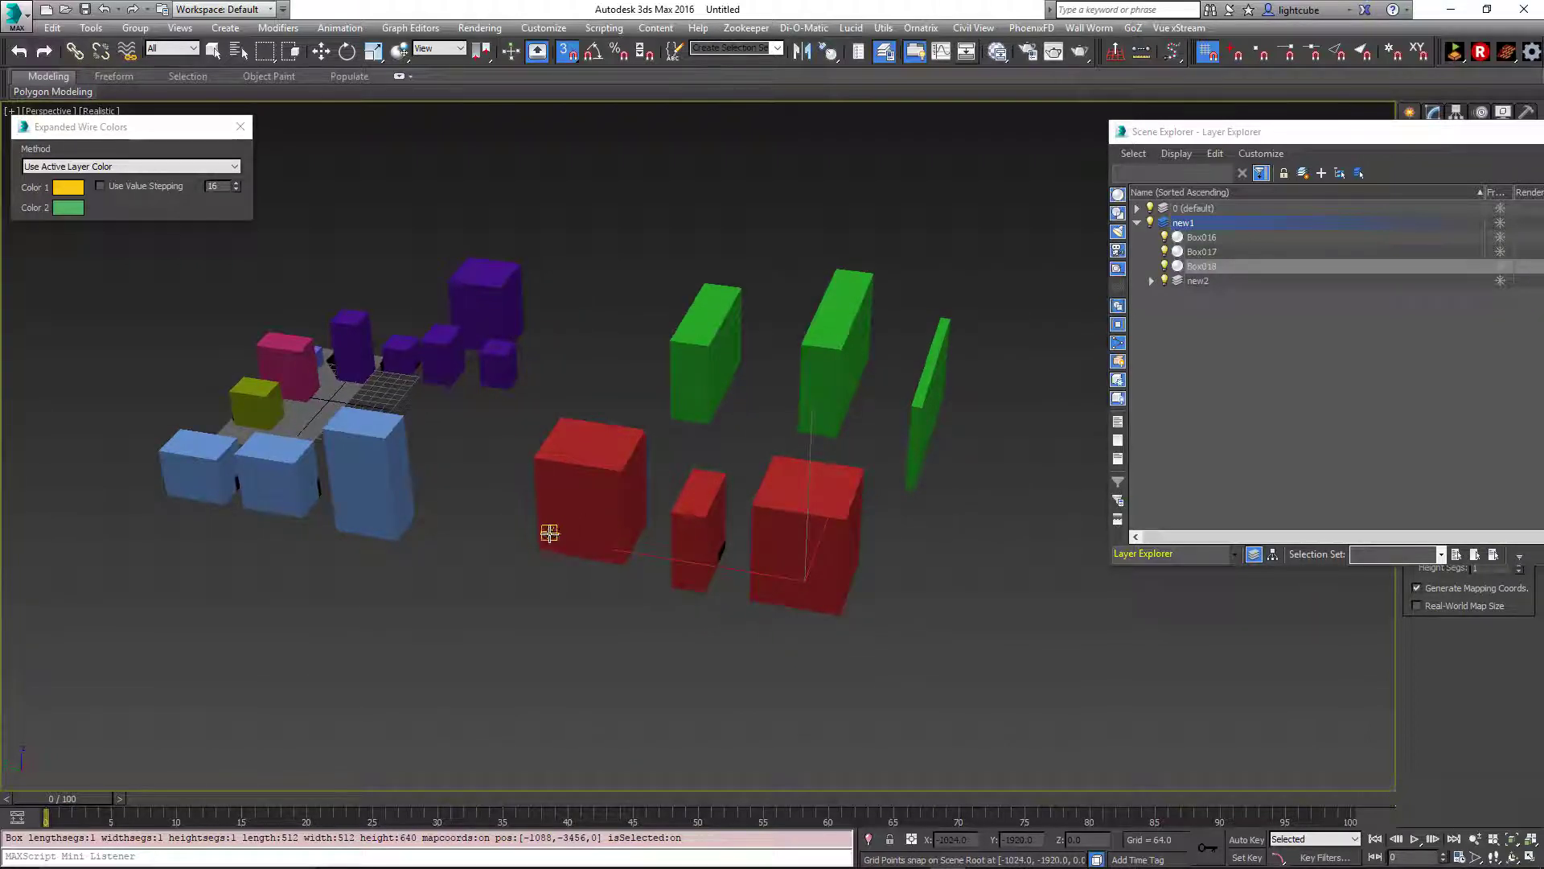
pyautogui.keyDown('alt'); pyautogui.moveTo(549, 533); pyautogui.dragTo(604, 554, button='middle'); pyautogui.keyUp('alt')
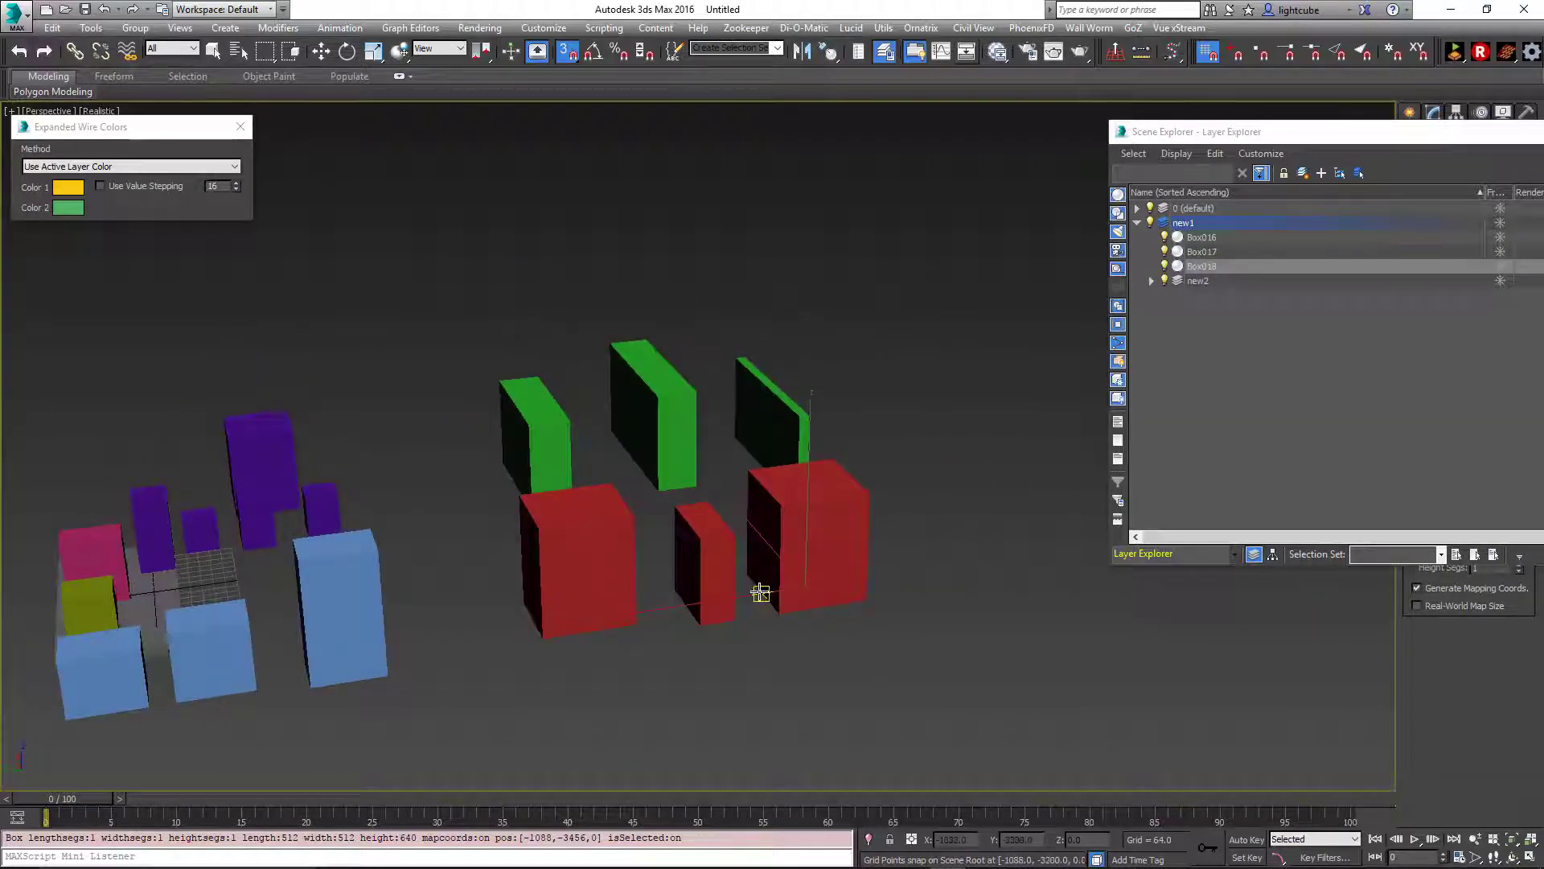
pyautogui.keyDown('alt'); pyautogui.moveTo(751, 595); pyautogui.dragTo(735, 621, button='middle'); pyautogui.keyUp('alt')
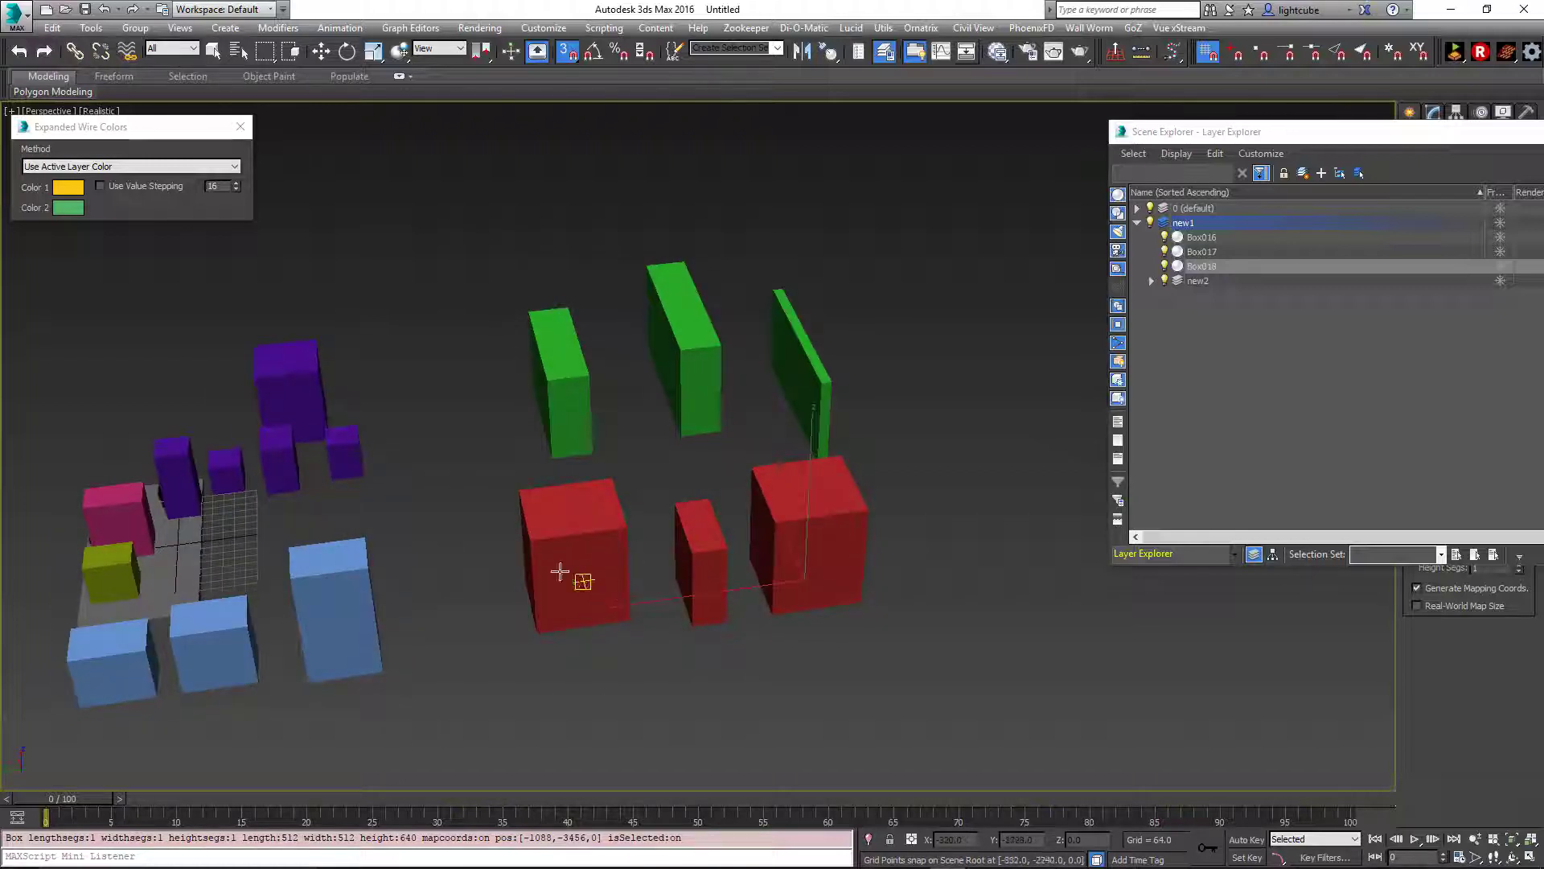
pyautogui.click(102, 186)
pyautogui.moveTo(865, 542); pyautogui.dragTo(587, 460, button='middle')
pyautogui.moveTo(702, 457); pyautogui.dragTo(861, 510)
pyautogui.click(852, 376)
# Continue the stepped-color row on new1 with three more boxes, the last about 320 × 448 × 640.
pyautogui.moveTo(865, 394); pyautogui.dragTo(447, 447, button='middle')
pyautogui.moveTo(473, 478); pyautogui.dragTo(552, 552)
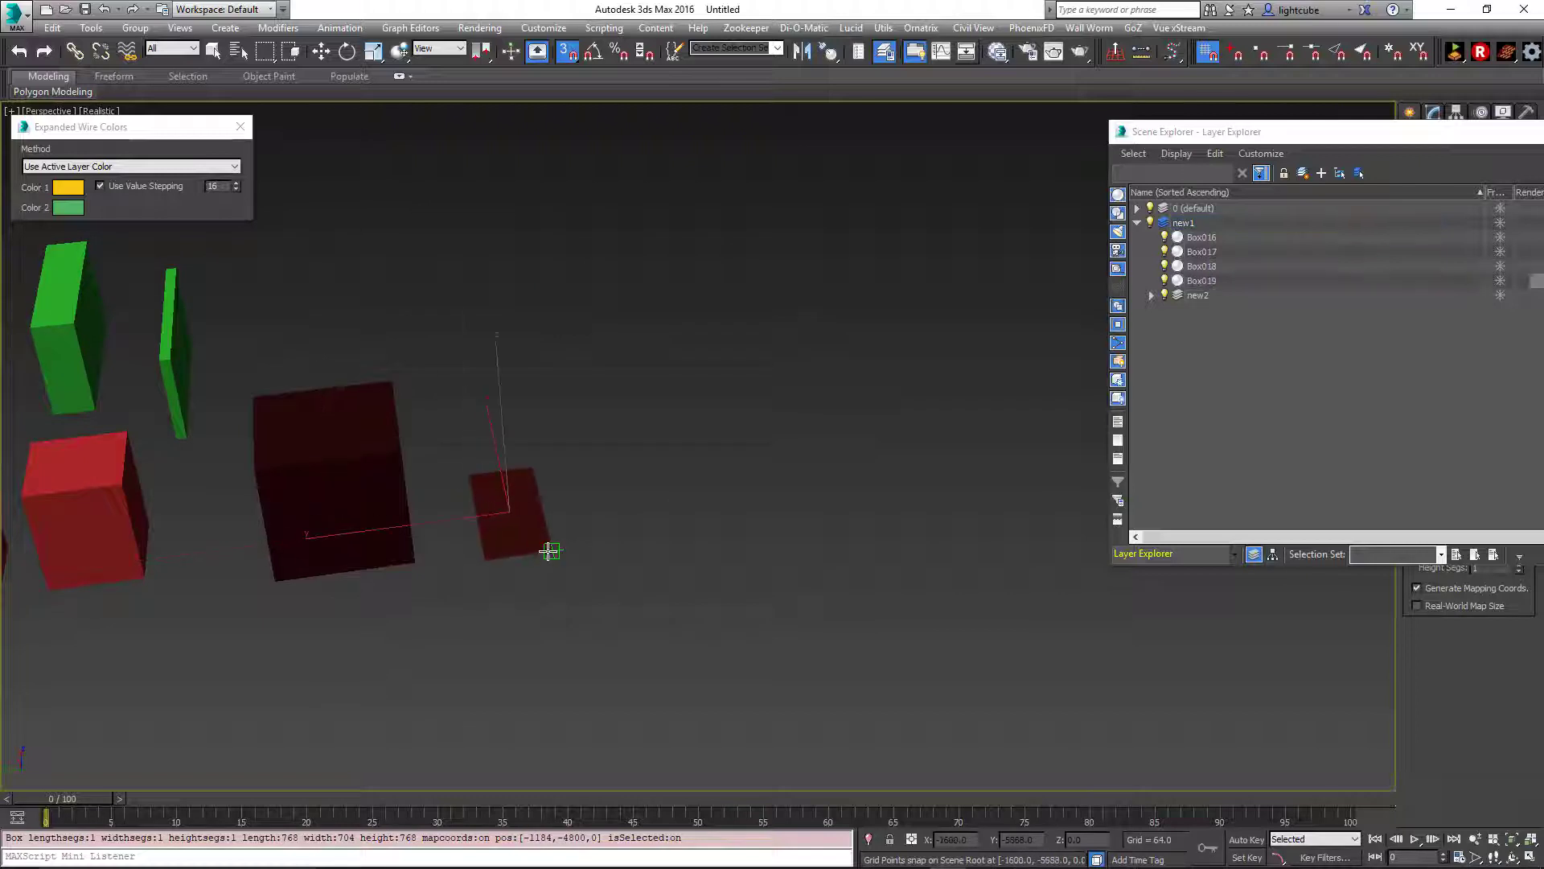
pyautogui.click(650, 469)
pyautogui.moveTo(650, 470); pyautogui.dragTo(648, 552)
pyautogui.click(751, 496)
pyautogui.moveTo(751, 497); pyautogui.dragTo(721, 541)
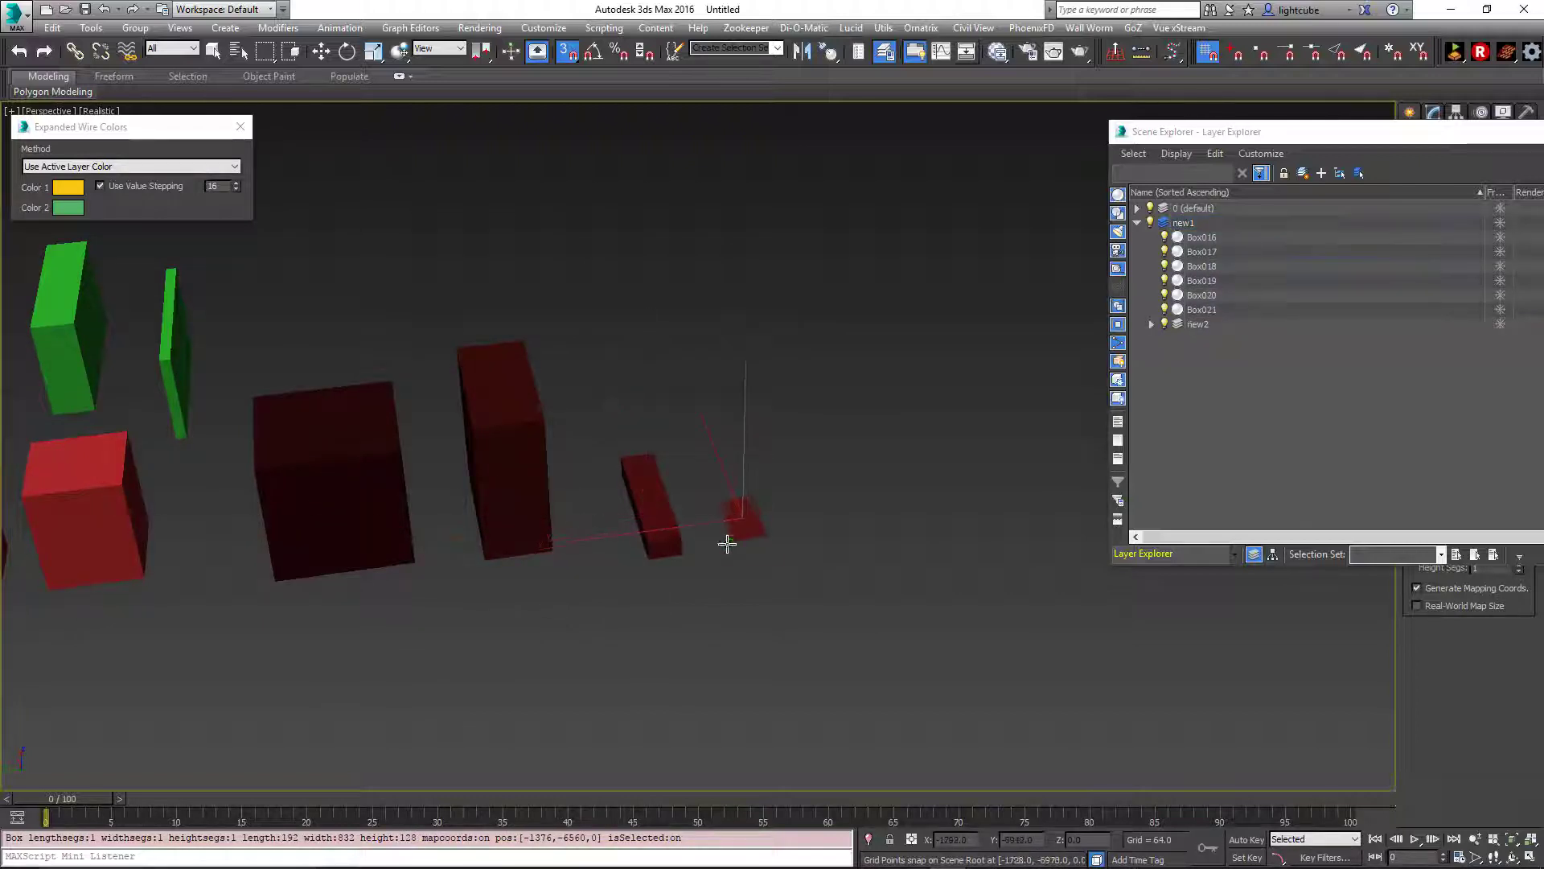
pyautogui.click(721, 402)
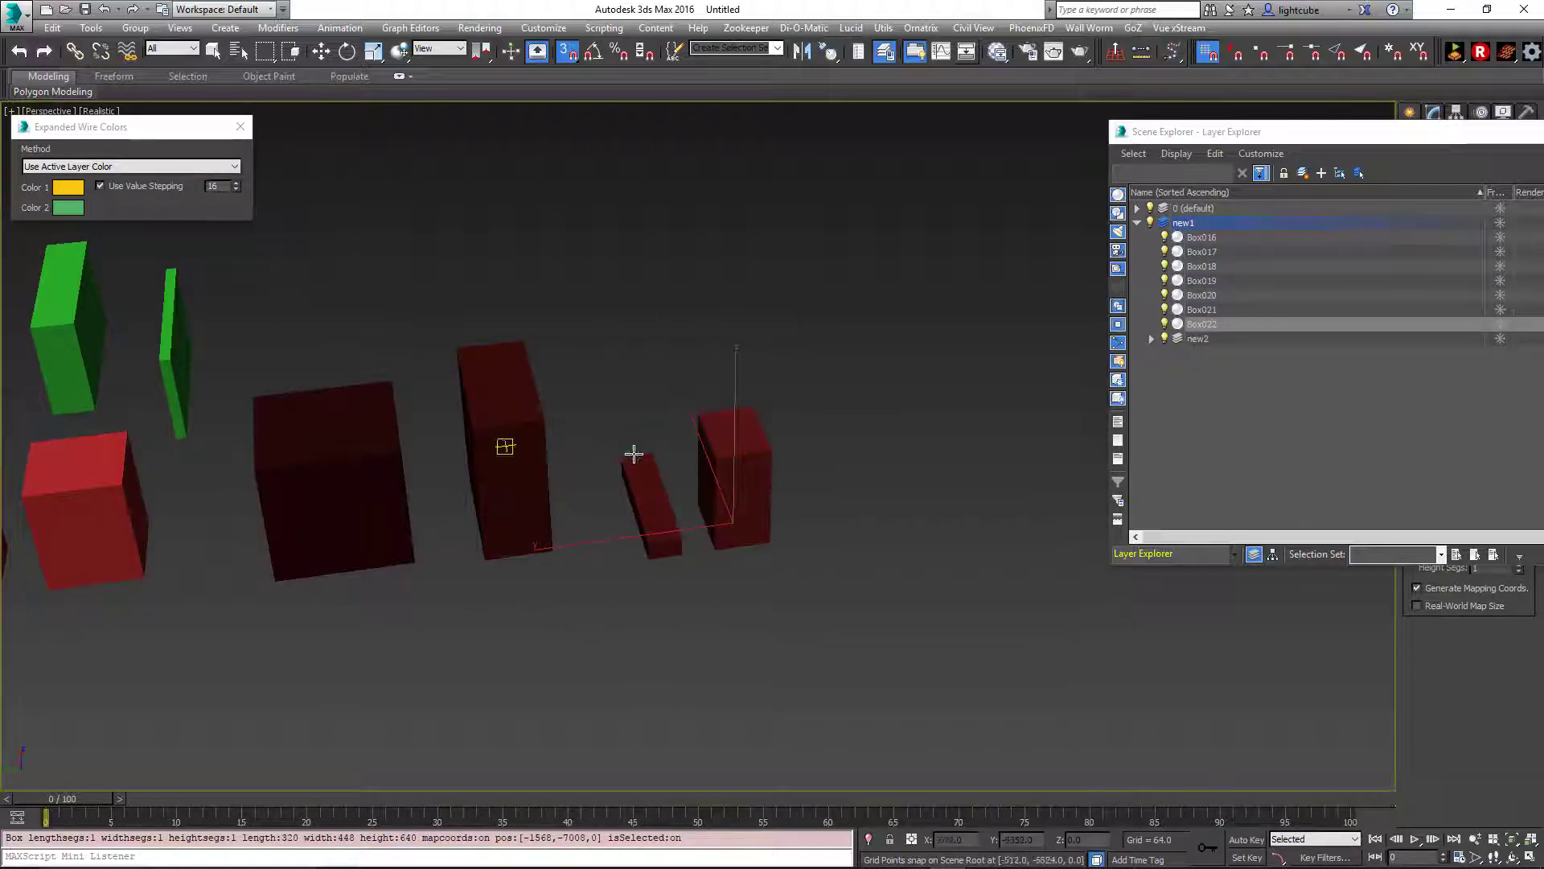
# Add three taller boxes to the stepped-color row, the second about 512 × 704 × 1088.
pyautogui.moveTo(825, 469); pyautogui.dragTo(532, 453, button='middle')
pyautogui.moveTo(580, 452); pyautogui.dragTo(518, 512)
pyautogui.click(518, 402)
pyautogui.moveTo(698, 438); pyautogui.dragTo(634, 510)
pyautogui.click(635, 350)
pyautogui.moveTo(872, 426); pyautogui.dragTo(760, 508)
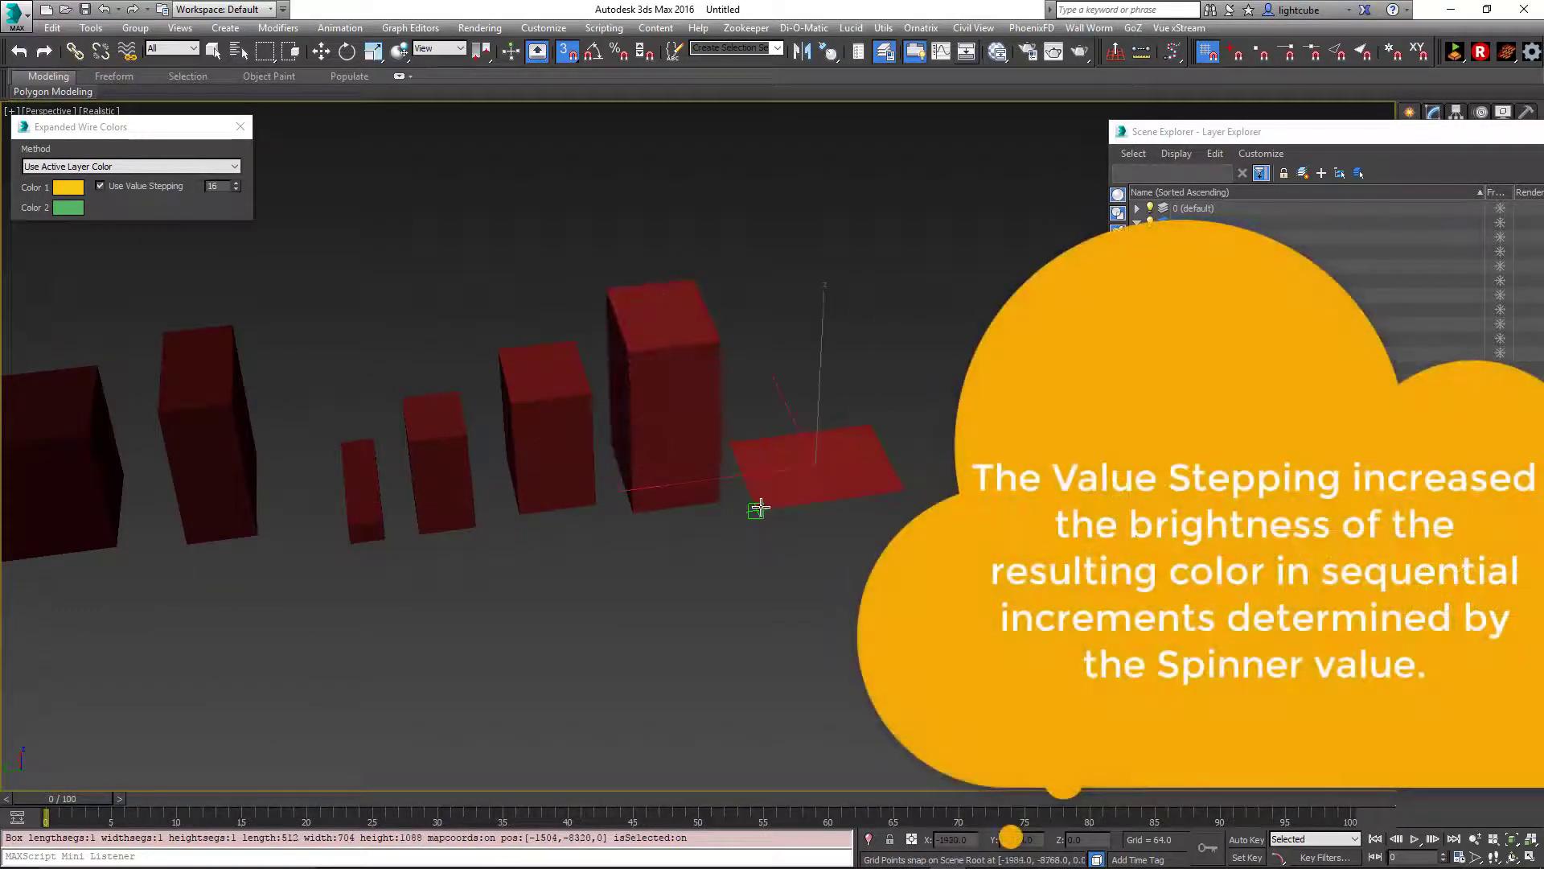
pyautogui.click(775, 317)
# Extend the stepped-color row by three boxes, the last about 832 × 1088 × 1088.
pyautogui.moveTo(1072, 376); pyautogui.dragTo(586, 444, button='middle')
pyautogui.moveTo(578, 487); pyautogui.dragTo(510, 568)
pyautogui.click(530, 383)
pyautogui.moveTo(720, 439); pyautogui.dragTo(638, 577)
pyautogui.click(661, 402)
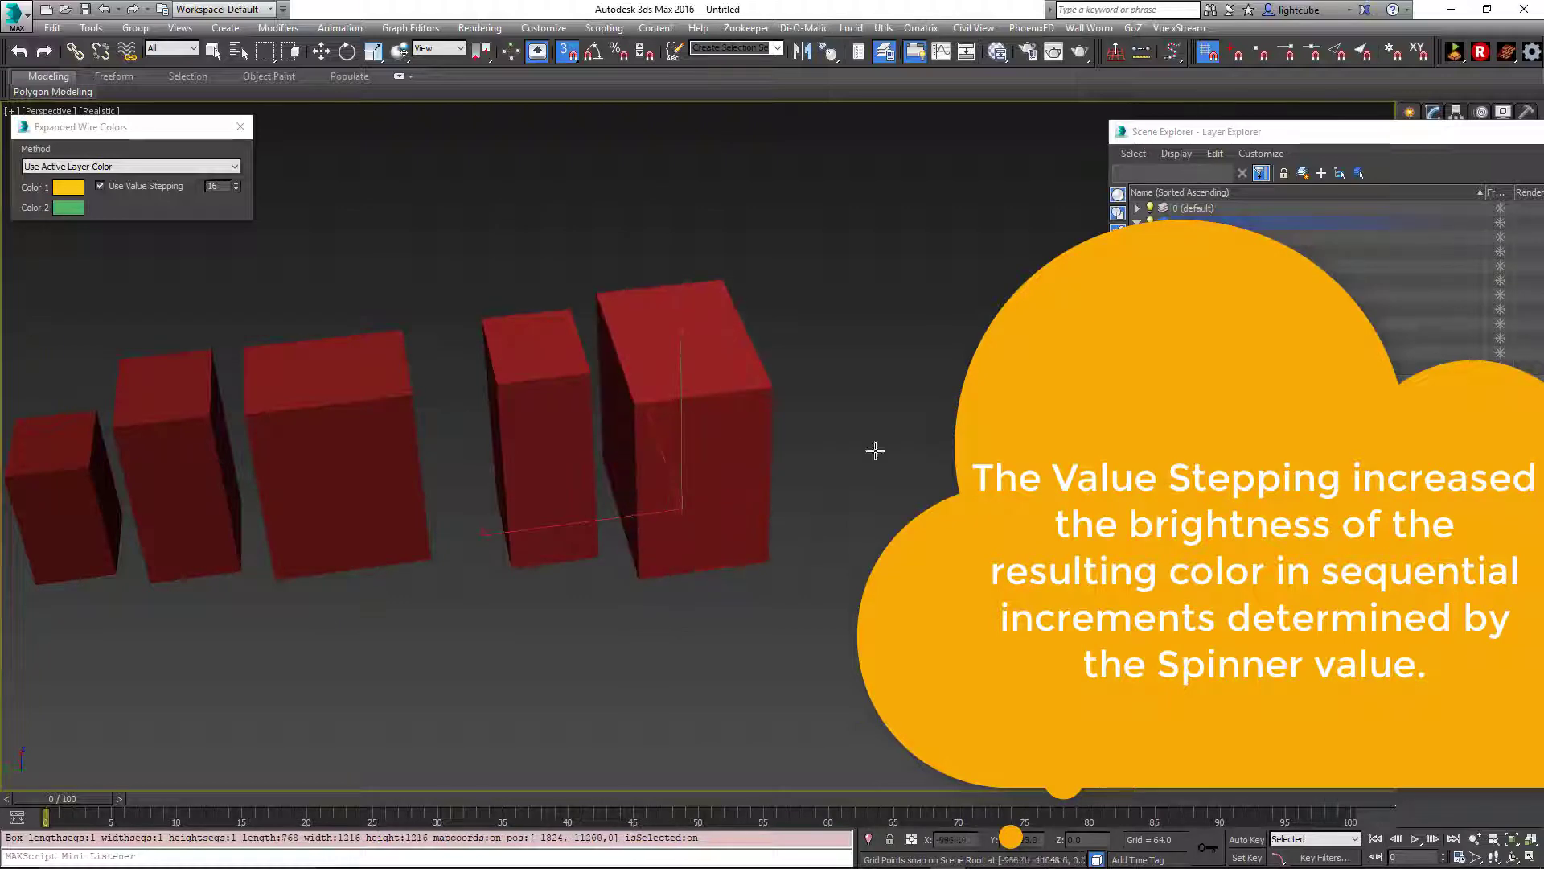
pyautogui.moveTo(886, 432); pyautogui.dragTo(805, 545)
pyautogui.click(838, 379)
# Add two larger boxes at the end of the row, about 704 × 1472 × 1408 and 2752 × 1472 × 1344.
pyautogui.moveTo(1096, 421); pyautogui.dragTo(833, 512, button='middle')
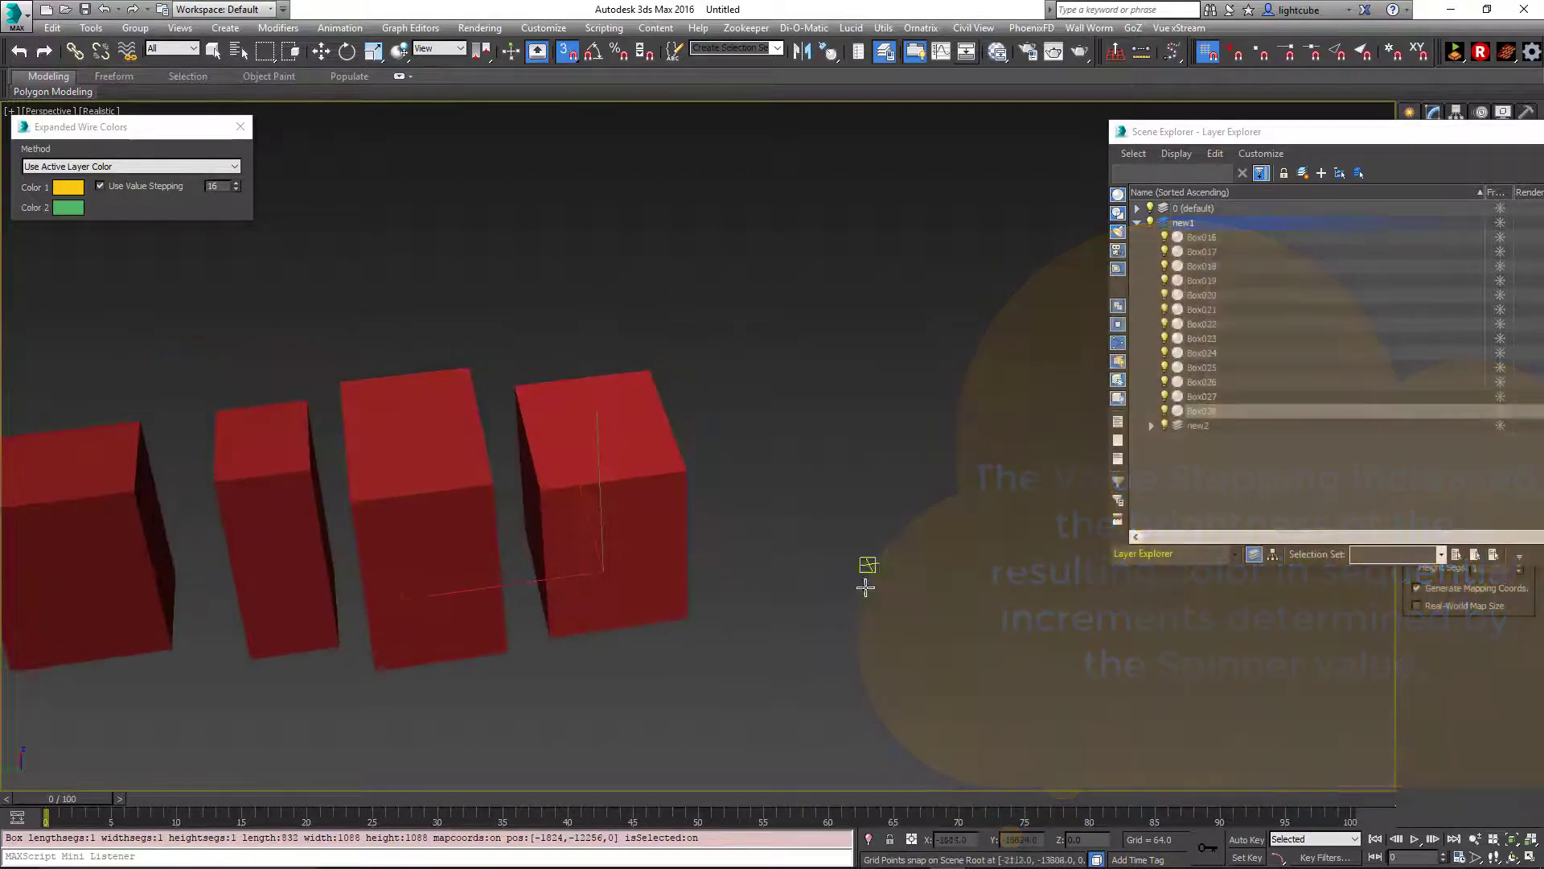
pyautogui.moveTo(868, 590); pyautogui.dragTo(701, 470)
pyautogui.click(741, 244)
pyautogui.moveTo(453, 427); pyautogui.dragTo(730, 379, button='middle')
pyautogui.scroll(-5, 730, 383)
pyautogui.keyDown('alt'); pyautogui.moveTo(655, 420); pyautogui.dragTo(593, 485, button='middle'); pyautogui.keyUp('alt')
pyautogui.scroll(6, 593, 486)
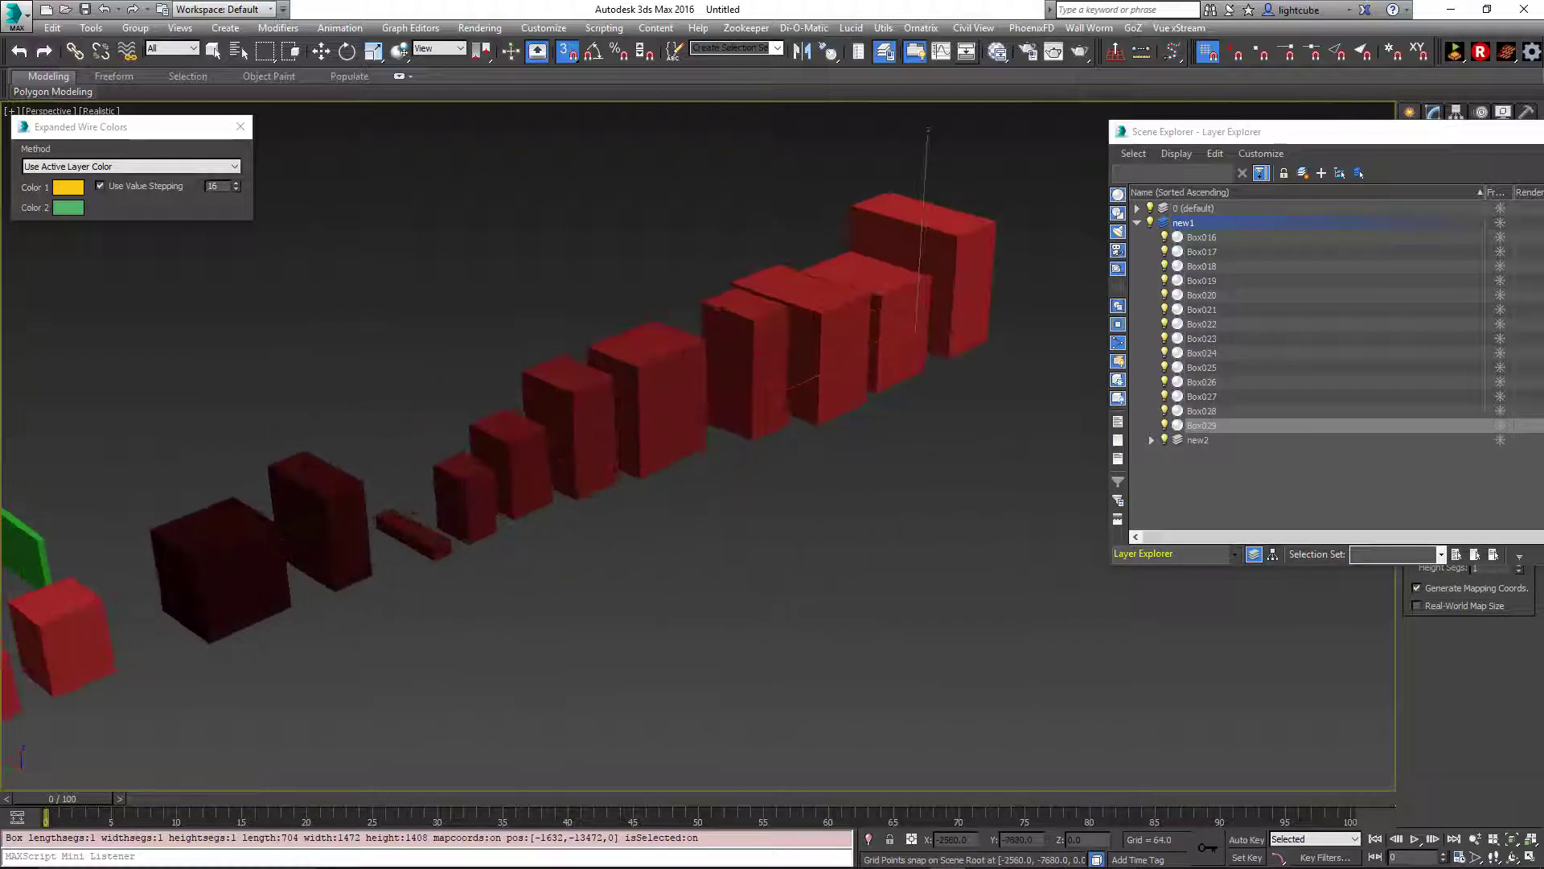
pyautogui.moveTo(942, 331); pyautogui.dragTo(909, 400)
pyautogui.click(916, 326)
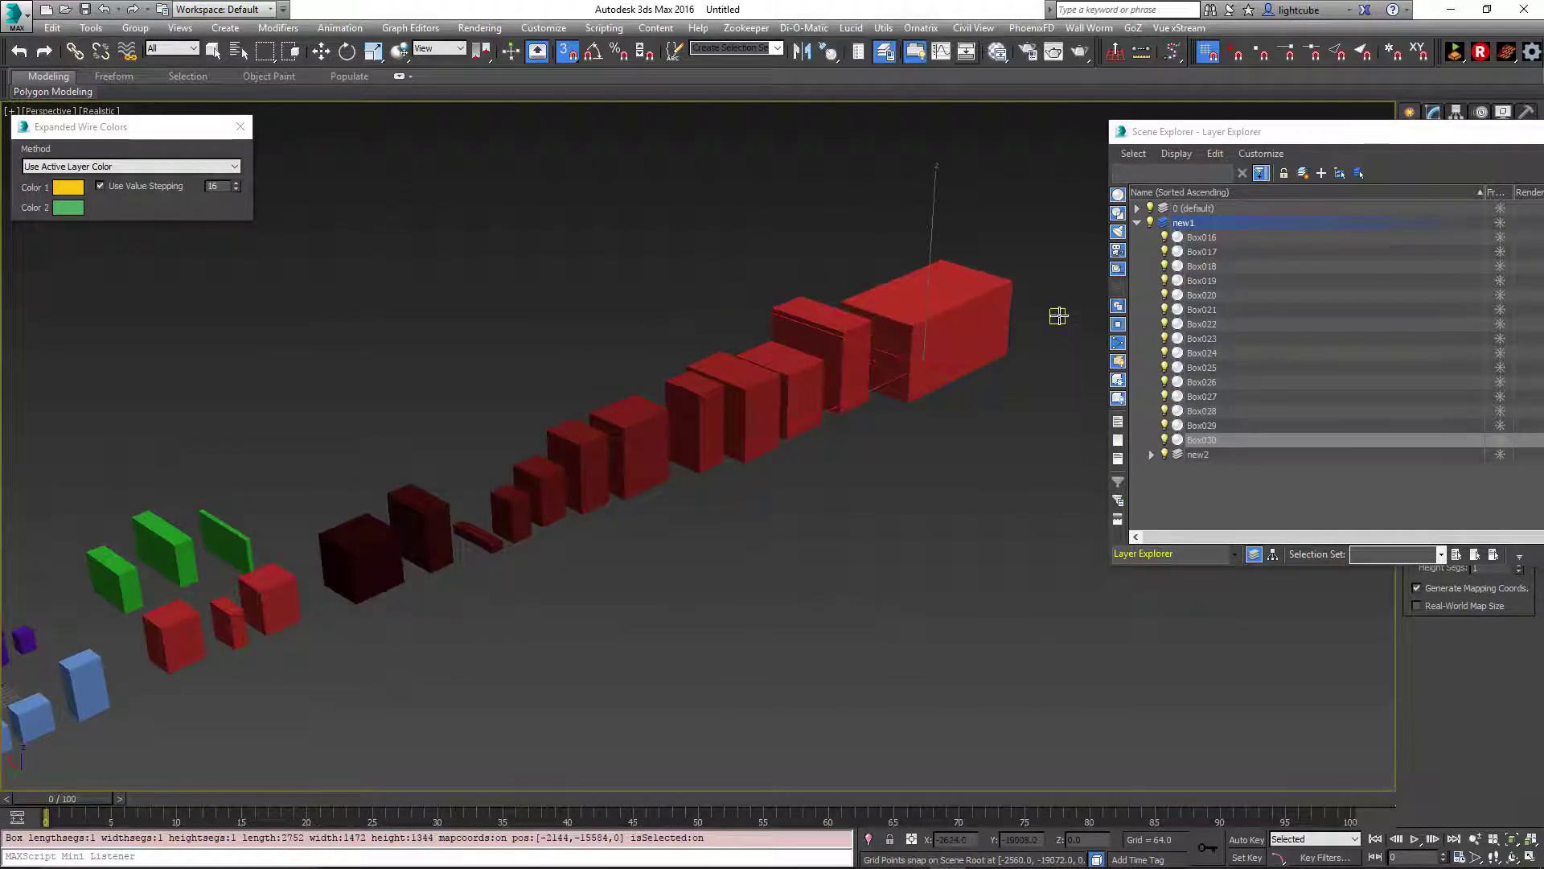
# Create five more boxes on new1 past the end of the row, the last about 1920 × 1280 × 2560.
pyautogui.moveTo(1058, 315); pyautogui.dragTo(1004, 304)
pyautogui.click(972, 183)
pyautogui.moveTo(964, 322); pyautogui.dragTo(845, 369, button='middle')
pyautogui.moveTo(994, 367); pyautogui.dragTo(902, 390)
pyautogui.moveTo(1000, 390); pyautogui.dragTo(1033, 529)
pyautogui.click(992, 345)
pyautogui.click(1059, 435)
pyautogui.moveTo(1059, 435); pyautogui.dragTo(871, 583, button='middle')
pyautogui.moveTo(901, 521); pyautogui.dragTo(889, 596)
pyautogui.click(890, 442)
# Make the nested layer new2 the active layer.
pyautogui.moveTo(559, 500); pyautogui.dragTo(862, 441, button='middle')
pyautogui.scroll(-3, 575, 522)
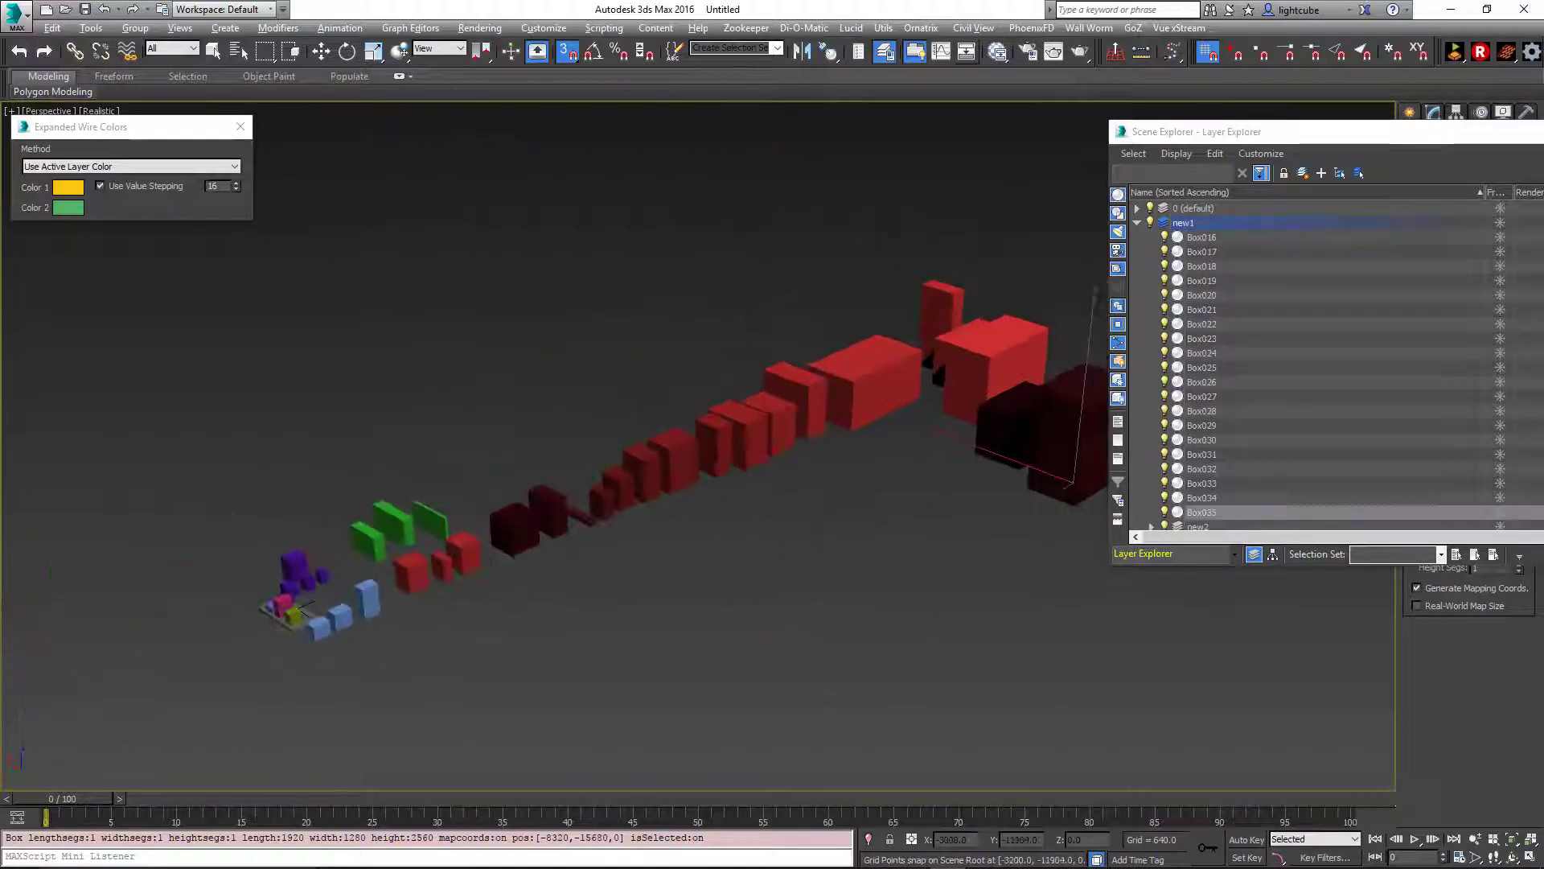
pyautogui.scroll(-2, 748, 499)
pyautogui.click(1135, 224)
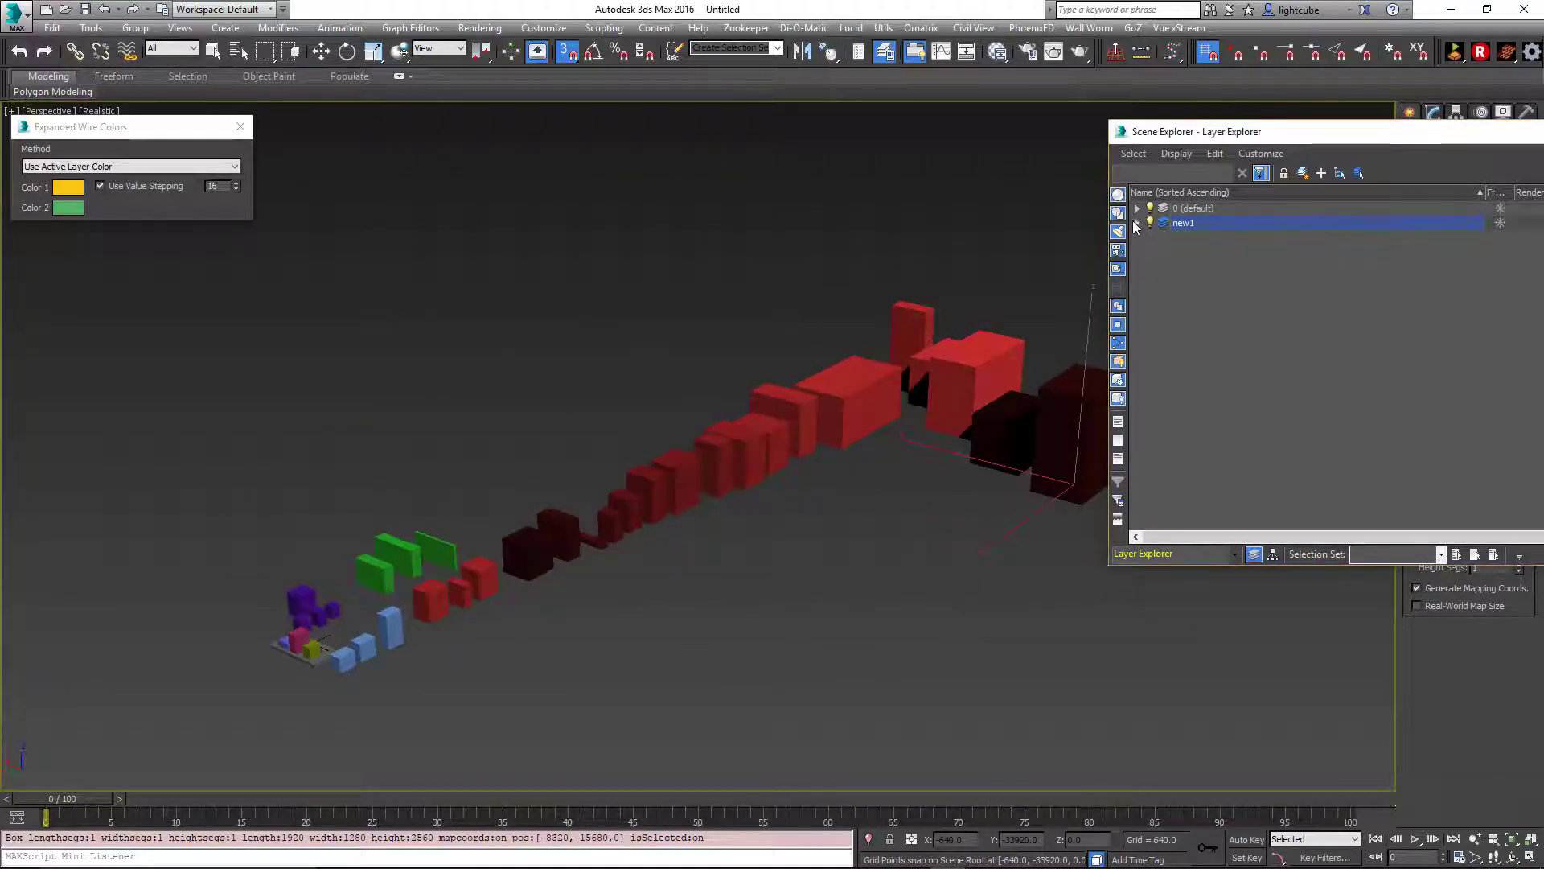
pyautogui.click(1136, 223)
pyautogui.scroll(-1, 1158, 252)
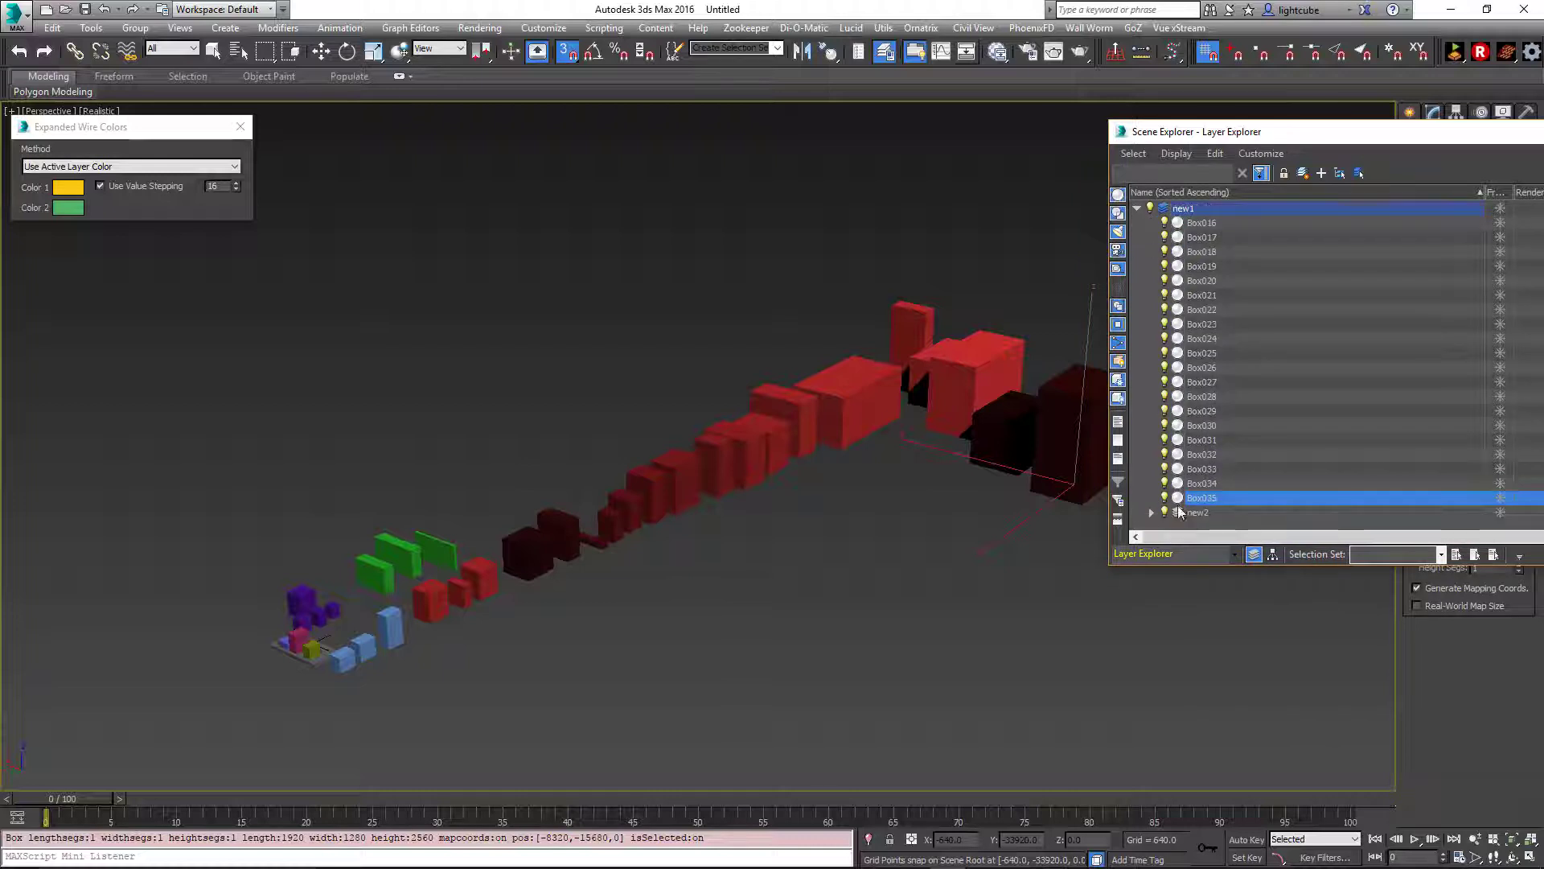
pyautogui.click(1200, 513)
pyautogui.click(1177, 515)
pyautogui.scroll(-1, 1232, 478)
# Create a row of five value-stepped boxes on new2 in front of the red row, the last about 1920 × 640 × 1920.
pyautogui.moveTo(507, 677); pyautogui.dragTo(531, 711)
pyautogui.click(545, 644)
pyautogui.moveTo(600, 646)
pyautogui.mouseDown()
pyautogui.moveTo(572, 679)
pyautogui.moveTo(585, 685)
pyautogui.mouseUp()
pyautogui.click(603, 609)
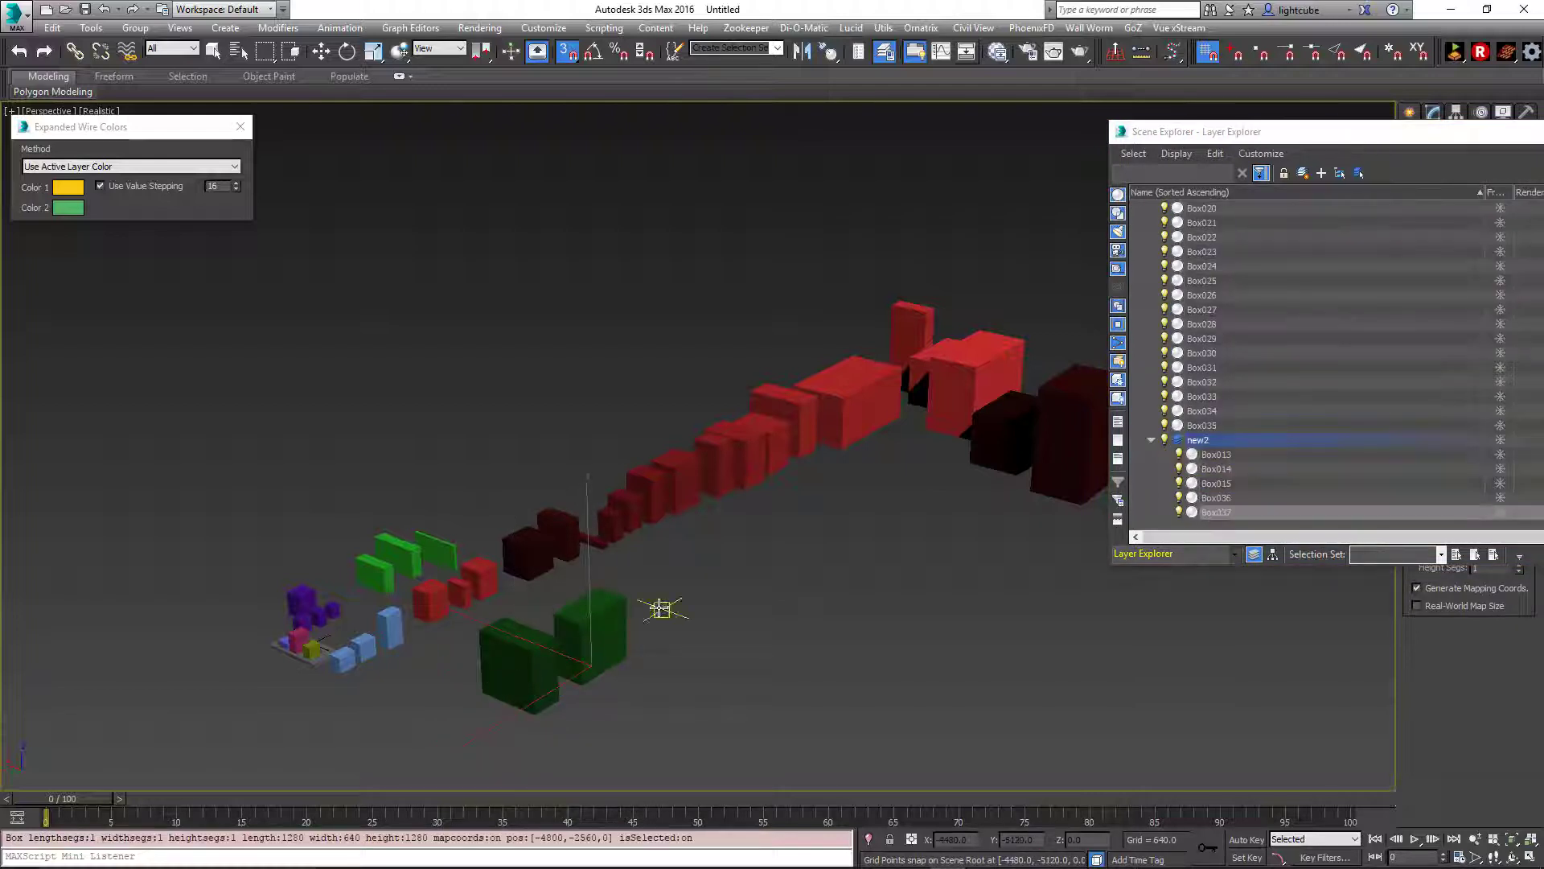
pyautogui.moveTo(662, 611); pyautogui.dragTo(648, 641)
pyautogui.click(714, 568)
pyautogui.moveTo(714, 569)
pyautogui.mouseDown()
pyautogui.moveTo(690, 593)
pyautogui.moveTo(707, 593)
pyautogui.mouseUp()
pyautogui.click(718, 521)
pyautogui.moveTo(784, 529); pyautogui.dragTo(759, 579)
pyautogui.click(769, 486)
pyautogui.rightClick(723, 568)
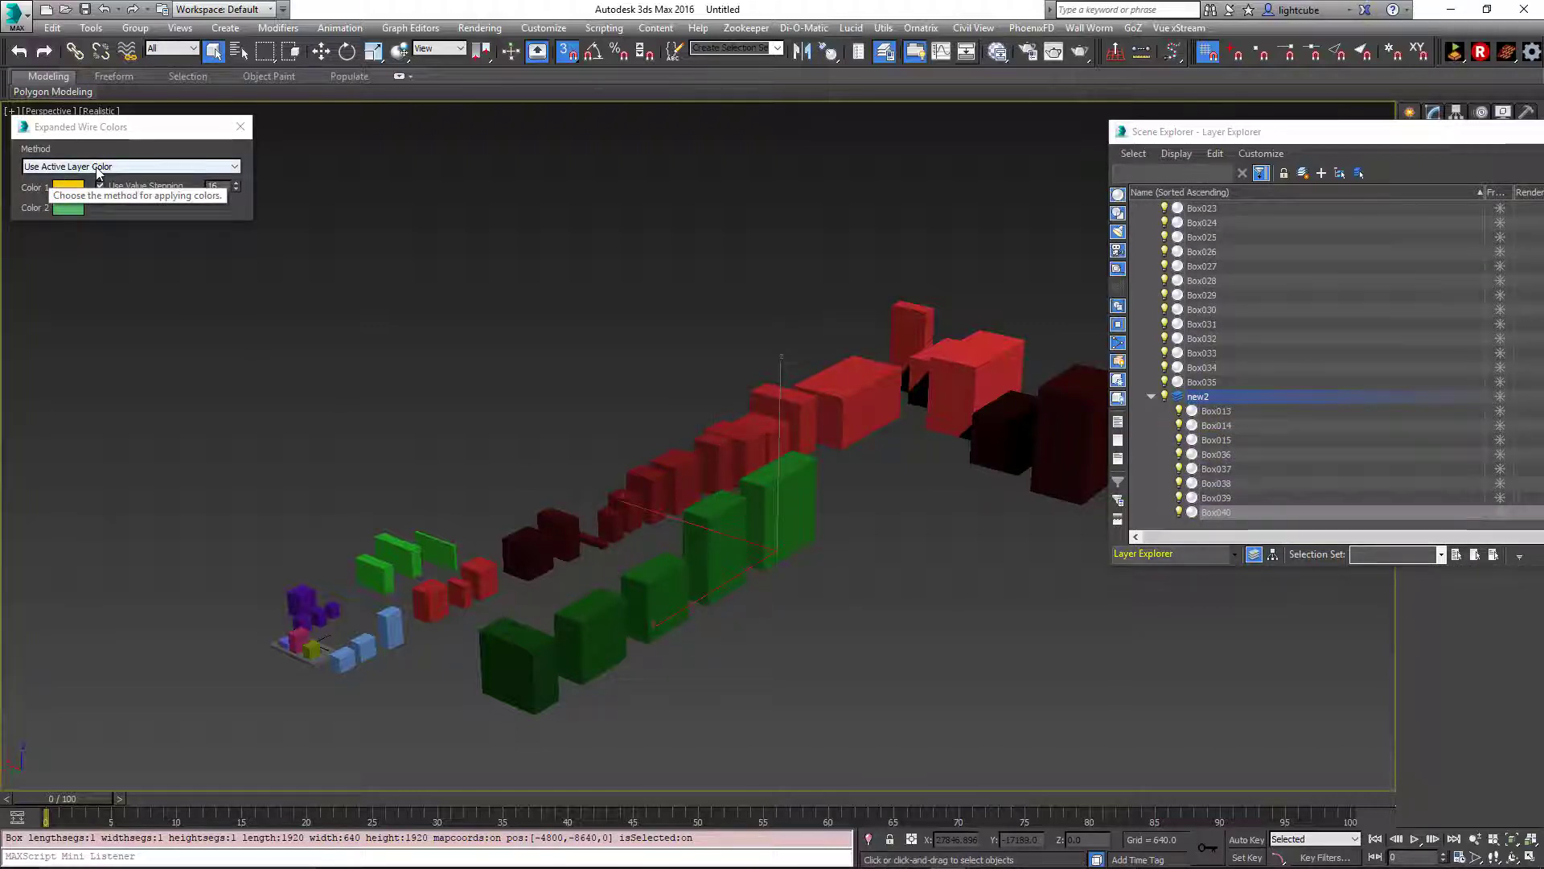
# Set the wire color method to Active Layer Color w/Random Brightness and move the Layer Explorer off the creation settings.
pyautogui.click(135, 167)
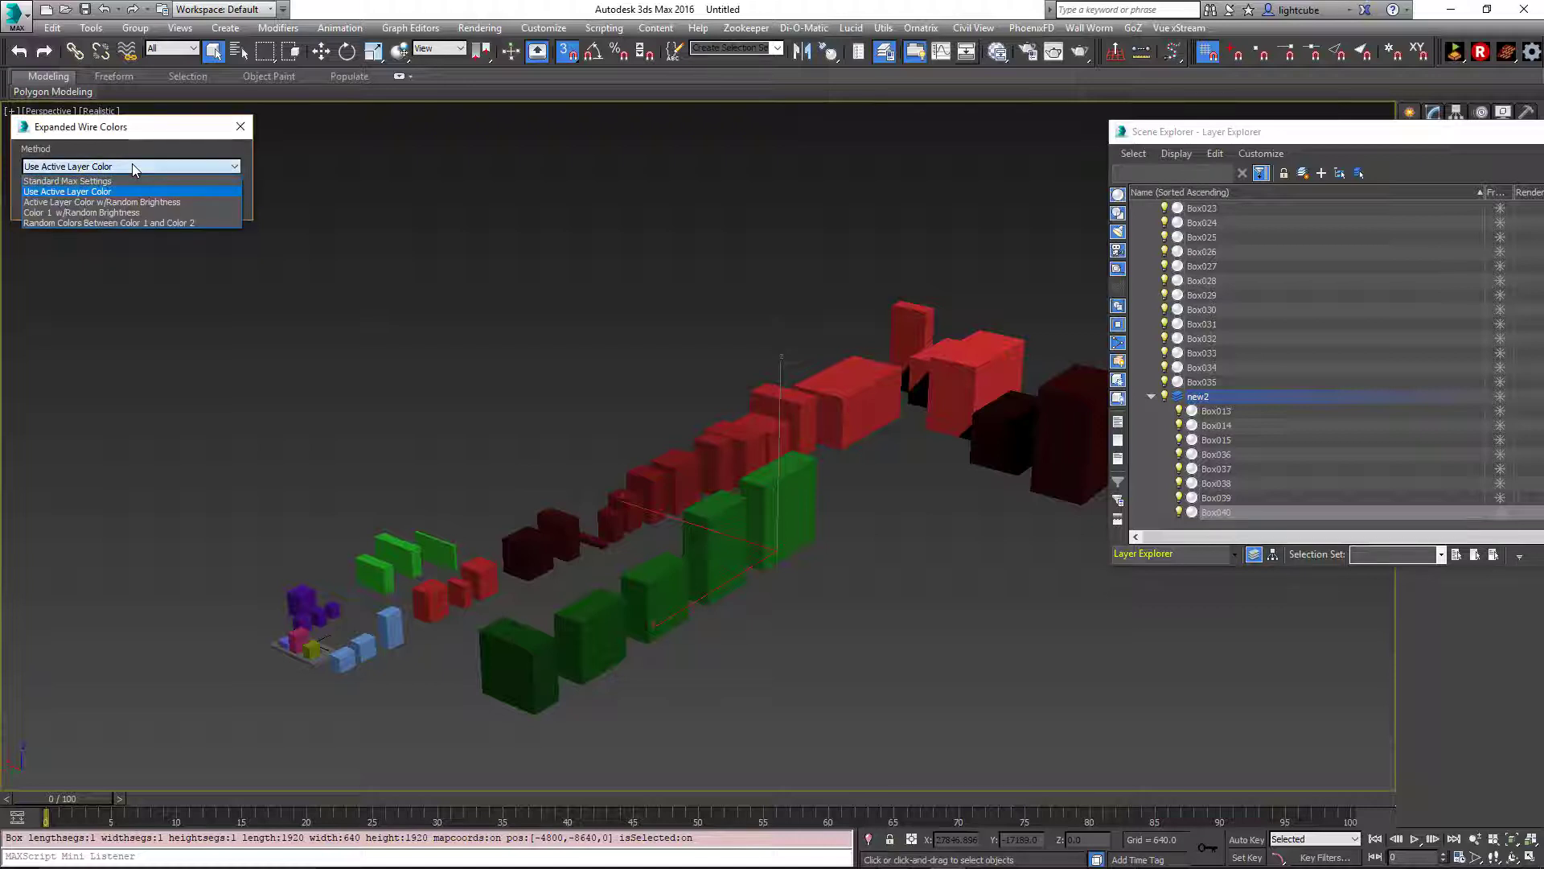
pyautogui.click(81, 202)
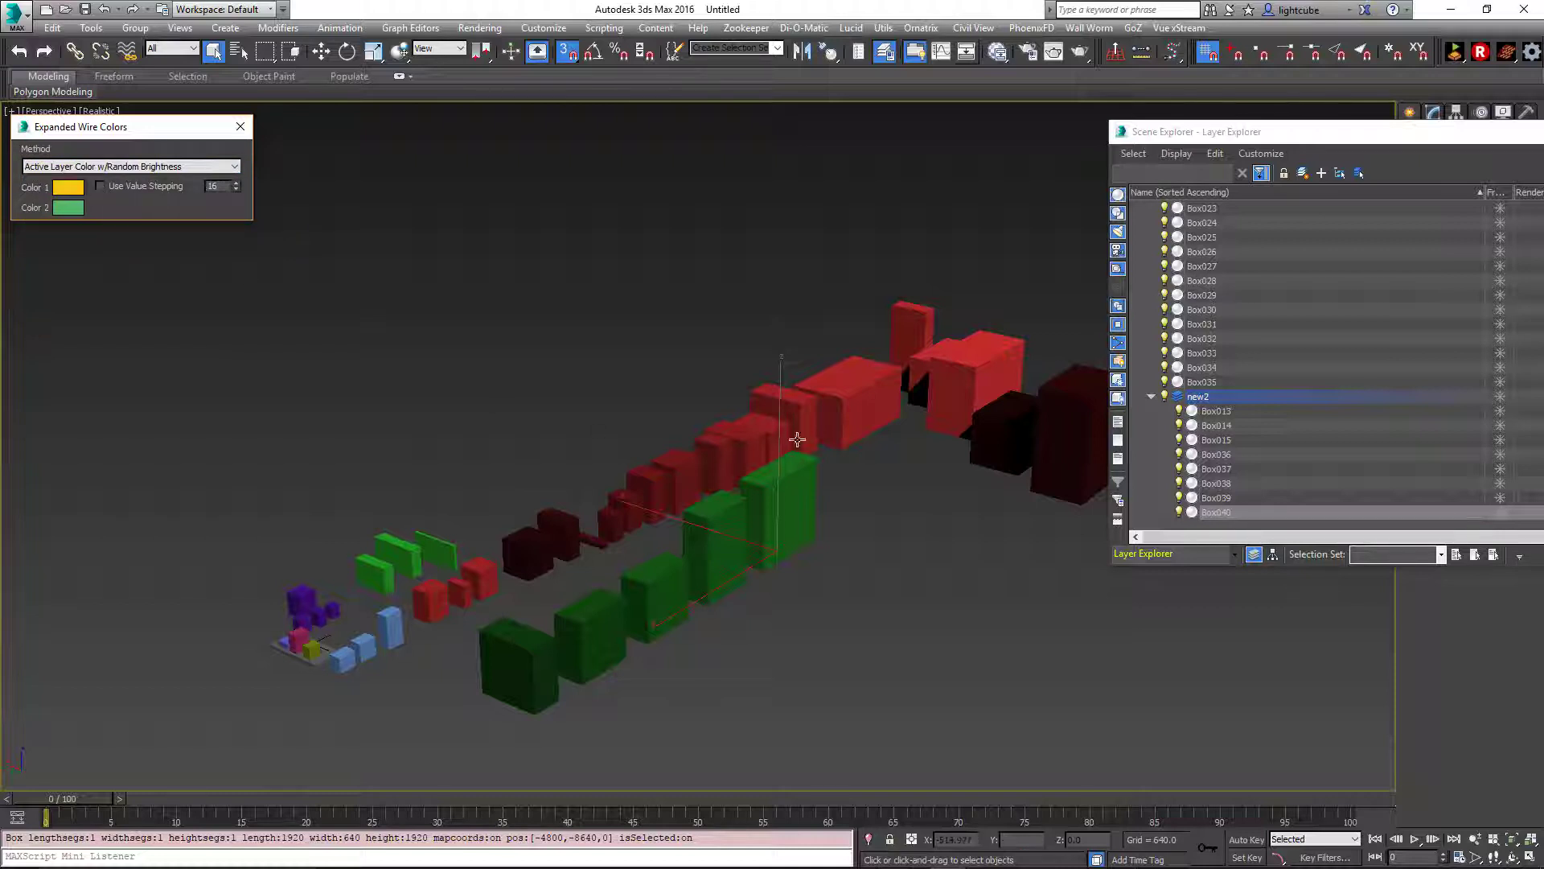
pyautogui.moveTo(792, 438); pyautogui.dragTo(575, 428, button='middle')
pyautogui.moveTo(1249, 137); pyautogui.dragTo(1430, 133)
# Create five boxes with random brightness on new2 in the empty foreground, the last about 3200 × 1280 × 2560.
pyautogui.click(1437, 215)
pyautogui.moveTo(632, 660); pyautogui.dragTo(632, 720)
pyautogui.moveTo(757, 610); pyautogui.dragTo(746, 676)
pyautogui.click(744, 577)
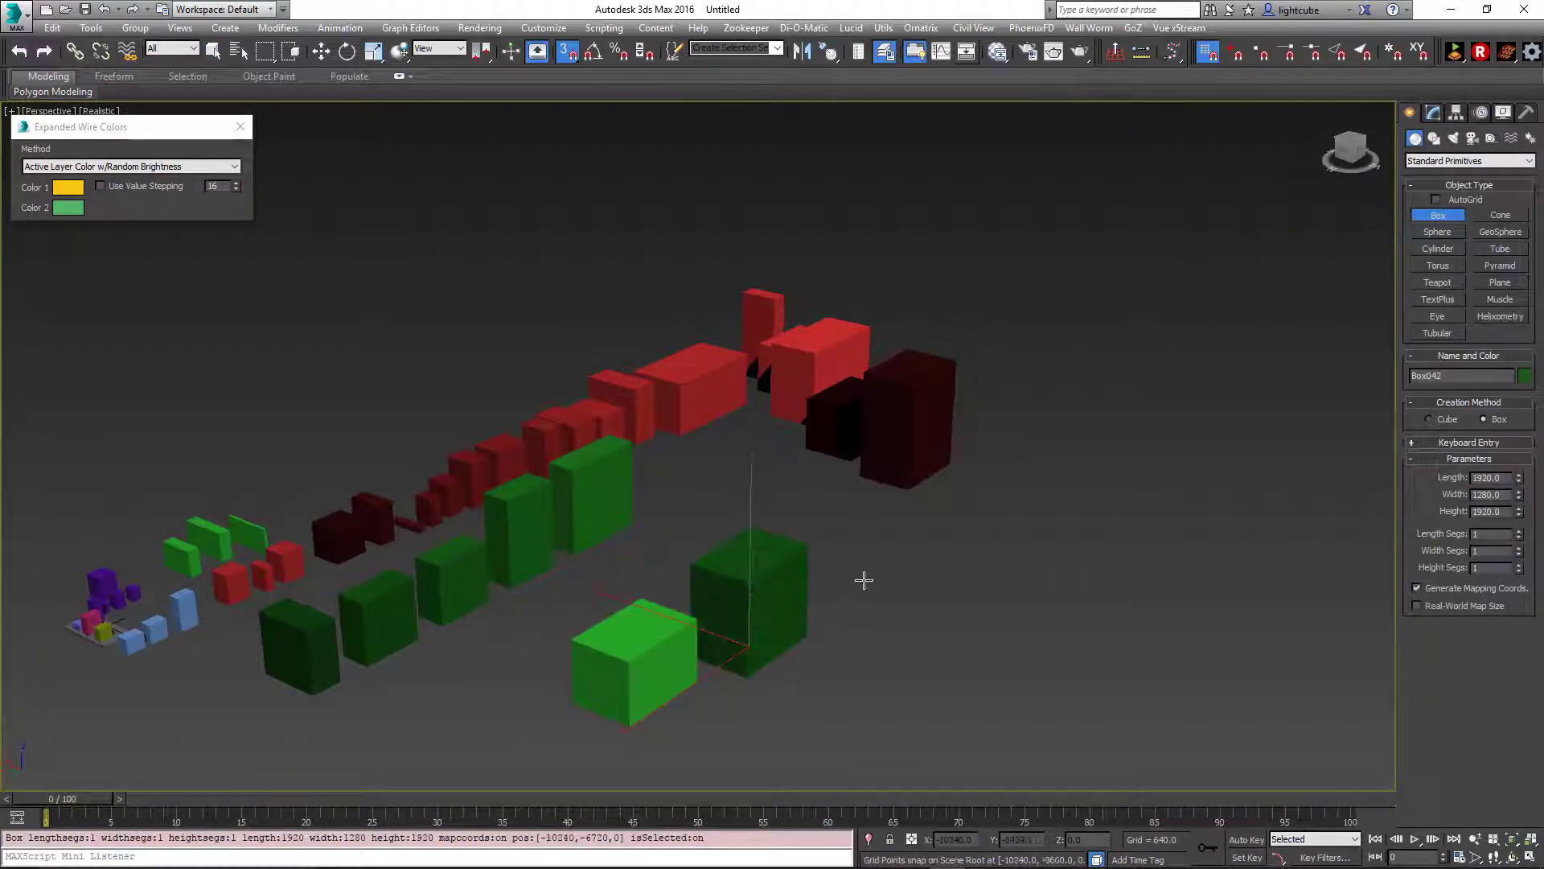
pyautogui.moveTo(856, 579); pyautogui.dragTo(860, 652)
pyautogui.click(870, 576)
pyautogui.moveTo(1032, 566); pyautogui.dragTo(975, 635)
pyautogui.click(1011, 497)
pyautogui.moveTo(1112, 597); pyautogui.dragTo(1103, 682)
pyautogui.click(1148, 568)
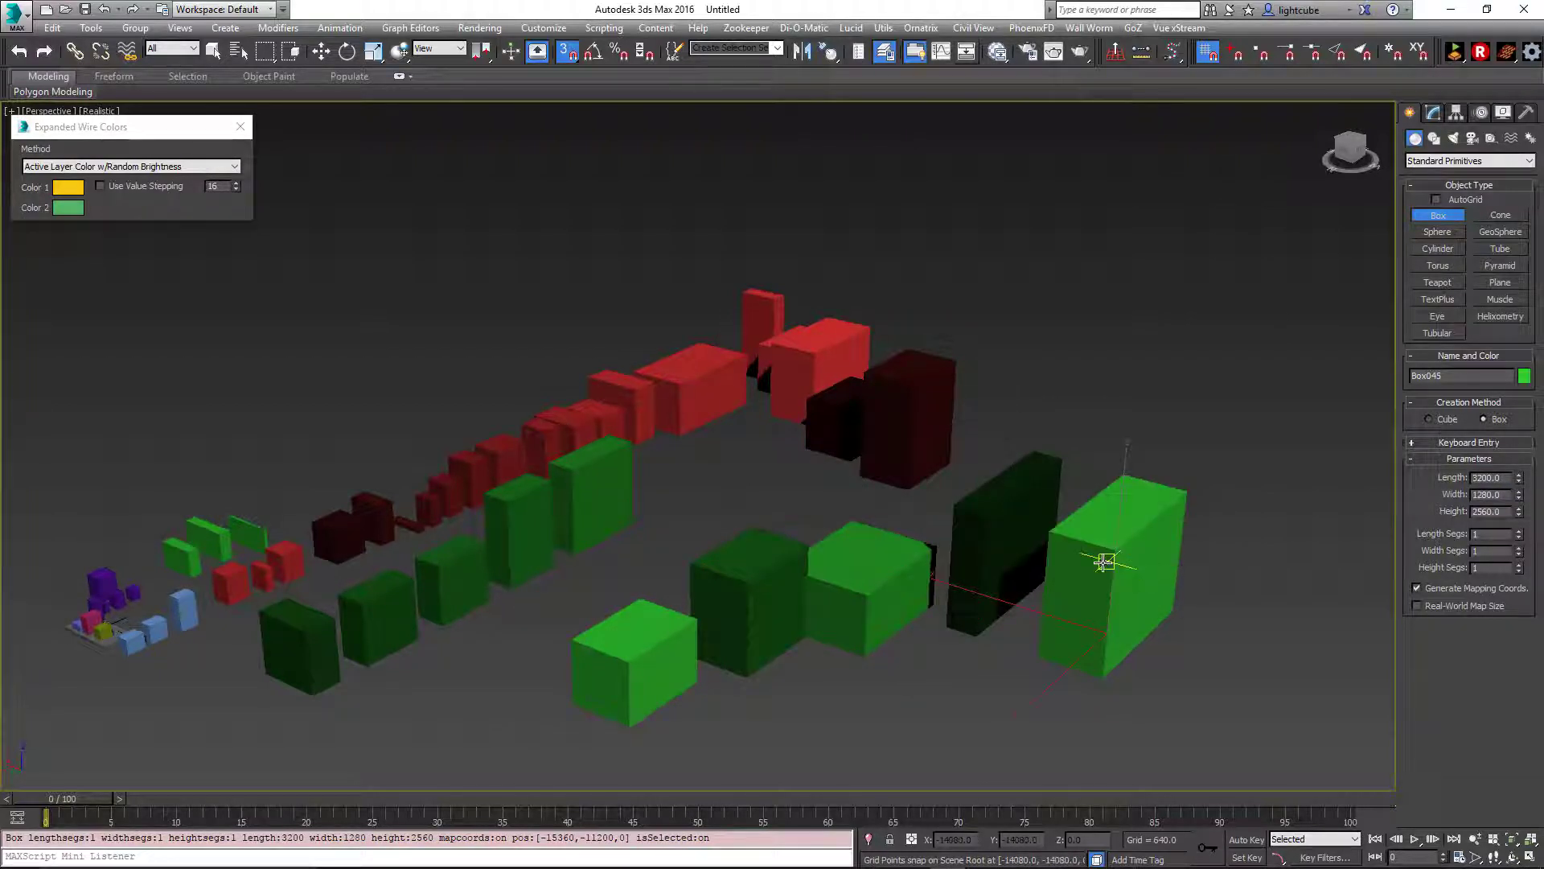
# Set the wire color method to Color 1 w/Random Brightness and create five boxes in front of the green ones, the last about 1280 × 1280 × 1920.
pyautogui.click(148, 166)
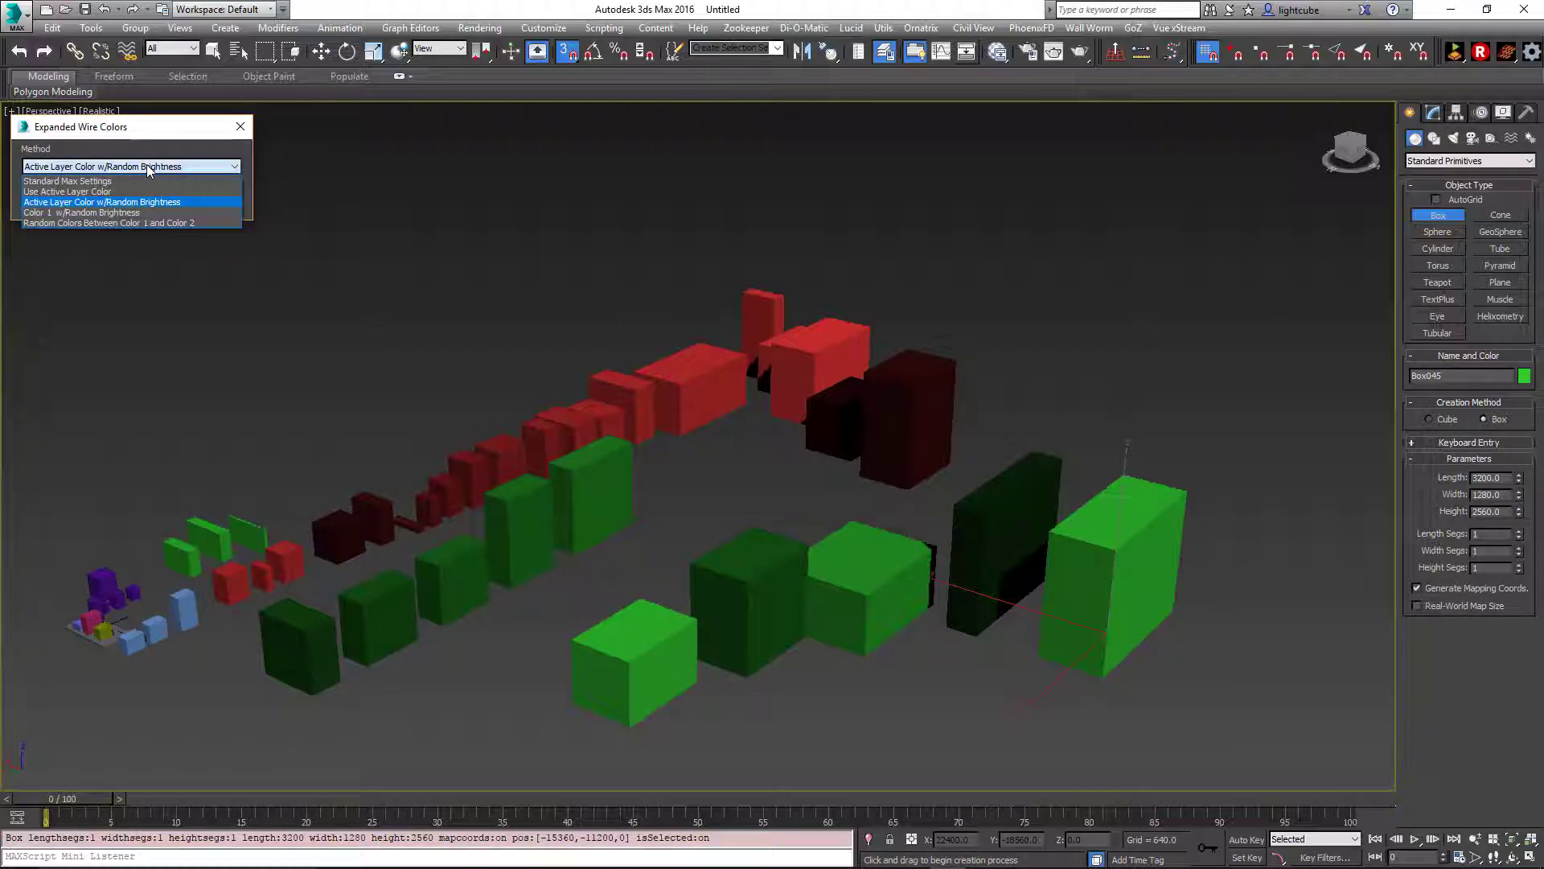
pyautogui.click(61, 212)
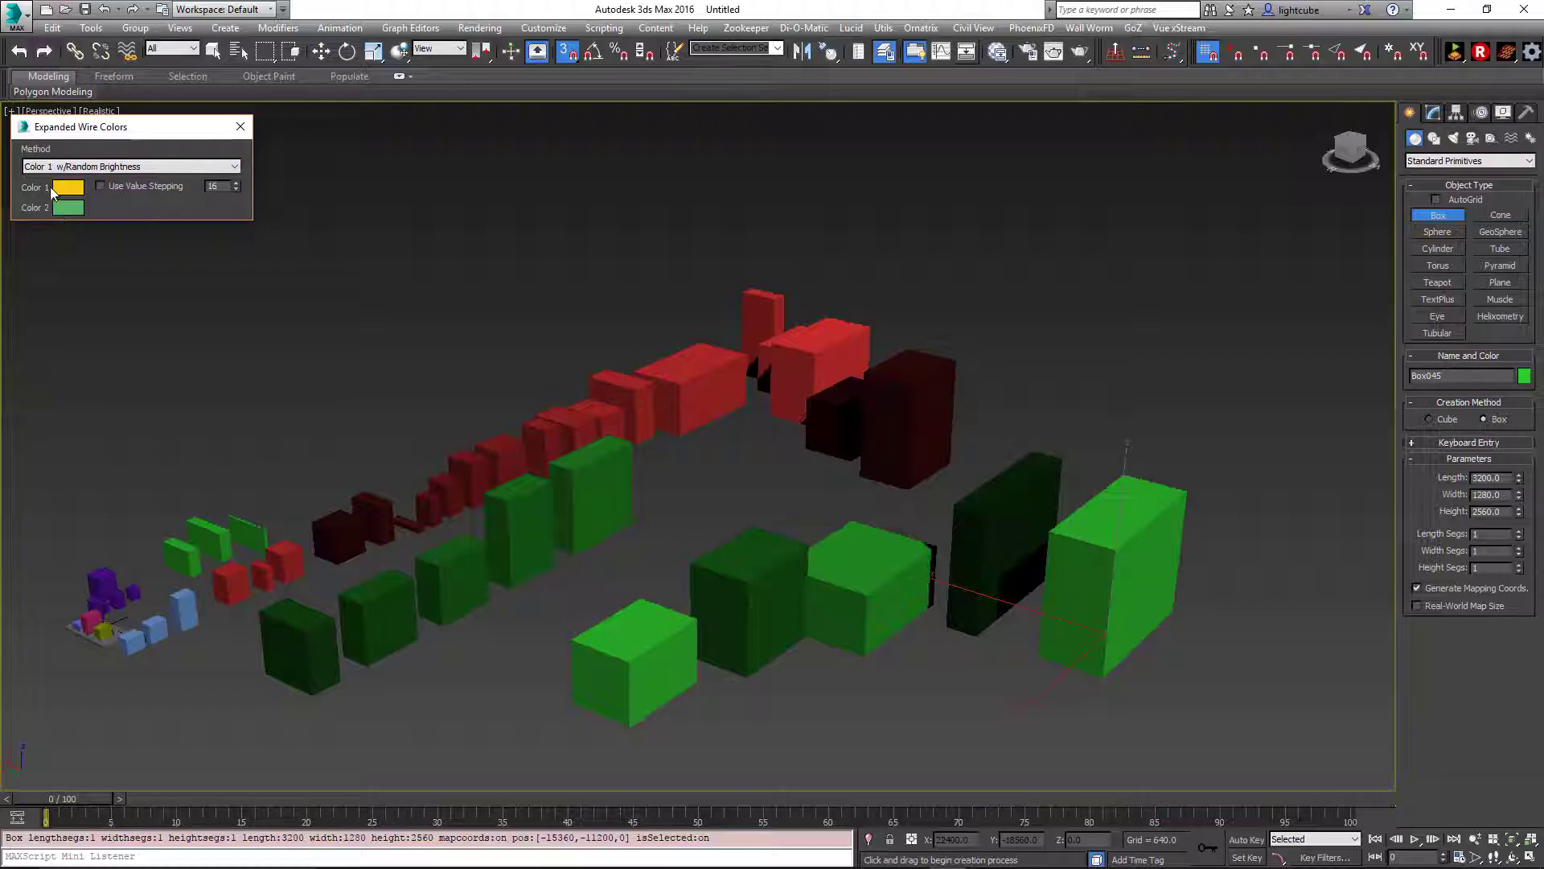
pyautogui.moveTo(460, 440)
pyautogui.mouseDown(button='middle')
pyautogui.moveTo(596, 359)
pyautogui.moveTo(656, 272)
pyautogui.mouseUp(button='middle')
pyautogui.moveTo(555, 611)
pyautogui.mouseDown()
pyautogui.moveTo(531, 653)
pyautogui.moveTo(744, 684)
pyautogui.moveTo(921, 748)
pyautogui.mouseUp()
pyautogui.click(545, 576)
pyautogui.click(623, 633)
pyautogui.click(836, 656)
pyautogui.click(924, 644)
pyautogui.moveTo(1023, 555); pyautogui.dragTo(699, 443, button='middle')
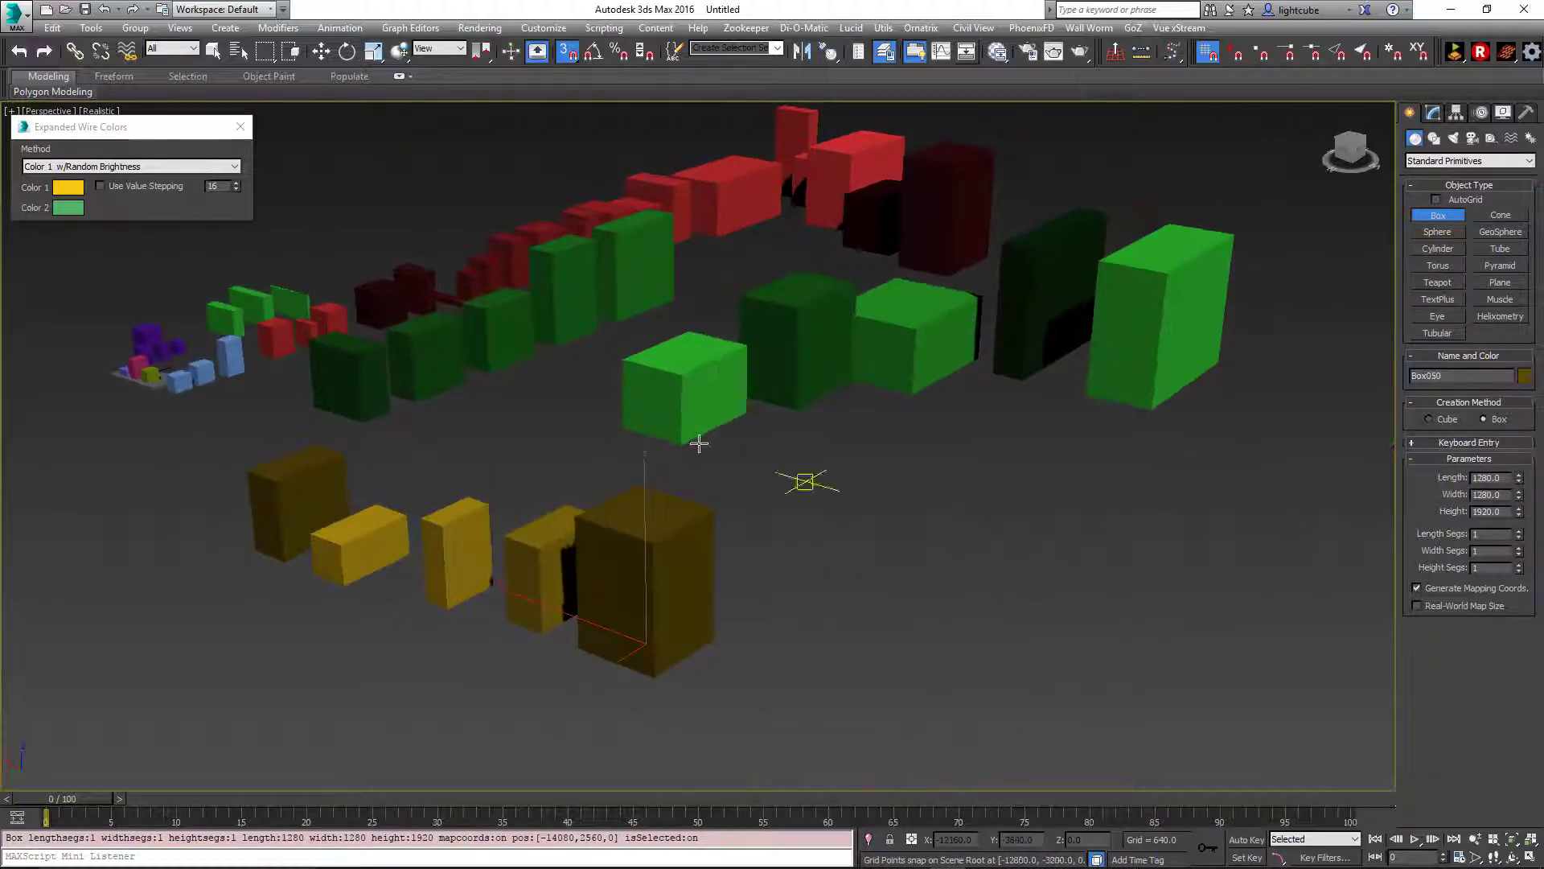
# Turn on value stepping and extend the yellow row with four boxes, the last about 1920 × 1280 × 1280.
pyautogui.click(128, 187)
pyautogui.moveTo(819, 650); pyautogui.dragTo(808, 702)
pyautogui.click(819, 555)
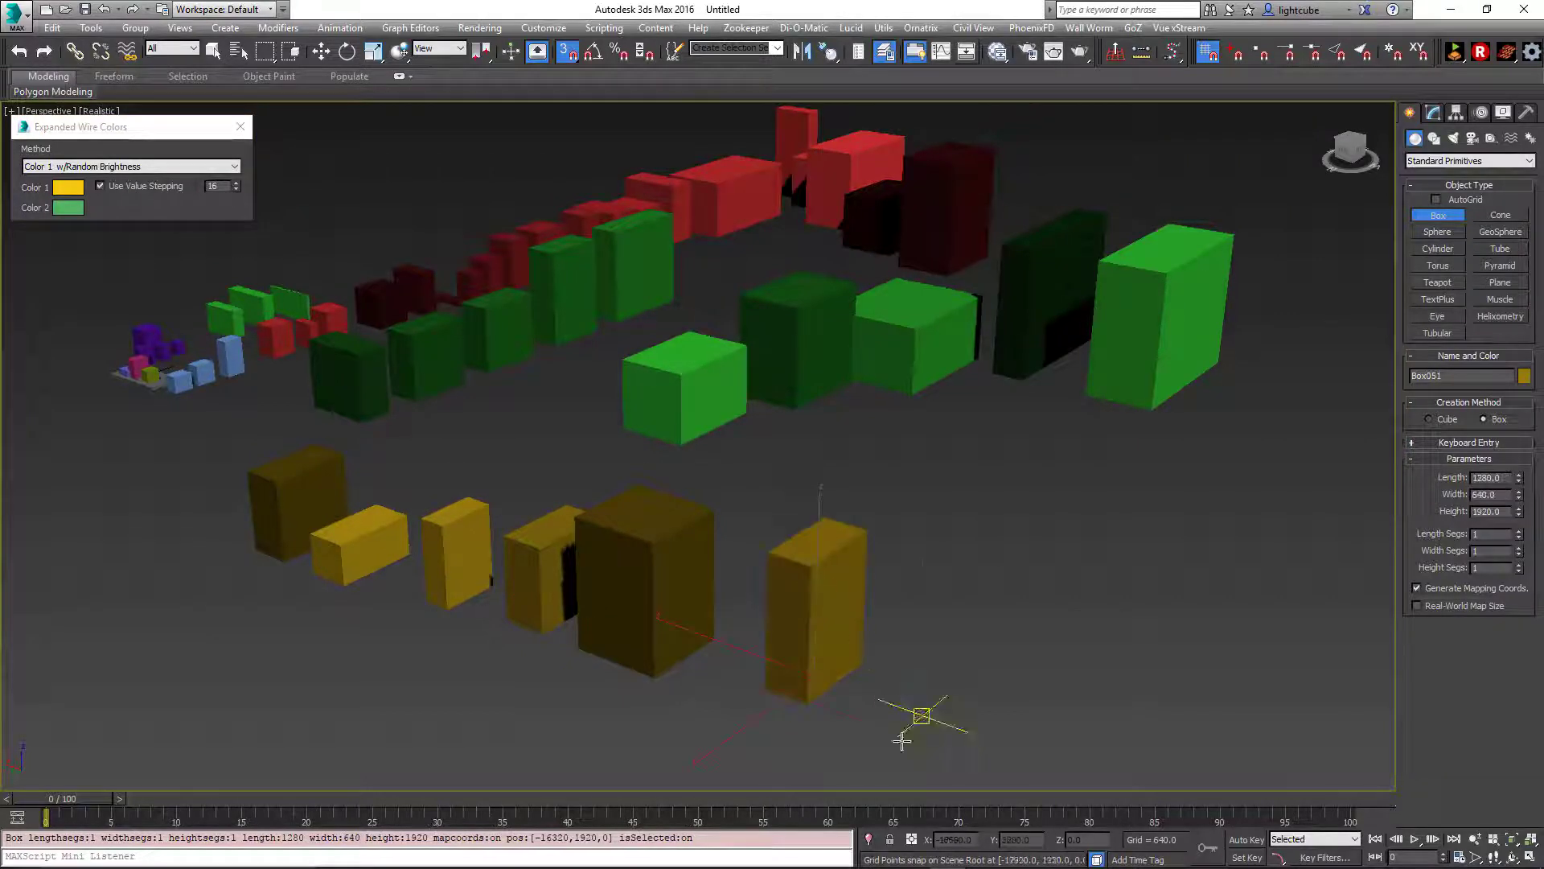
pyautogui.moveTo(901, 763); pyautogui.dragTo(914, 720)
pyautogui.click(930, 630)
pyautogui.moveTo(1025, 698); pyautogui.dragTo(994, 770)
pyautogui.click(1020, 583)
pyautogui.click(1019, 585)
pyautogui.moveTo(683, 495); pyautogui.dragTo(287, 253, button='middle')
pyautogui.moveTo(310, 320); pyautogui.dragTo(658, 510, button='middle')
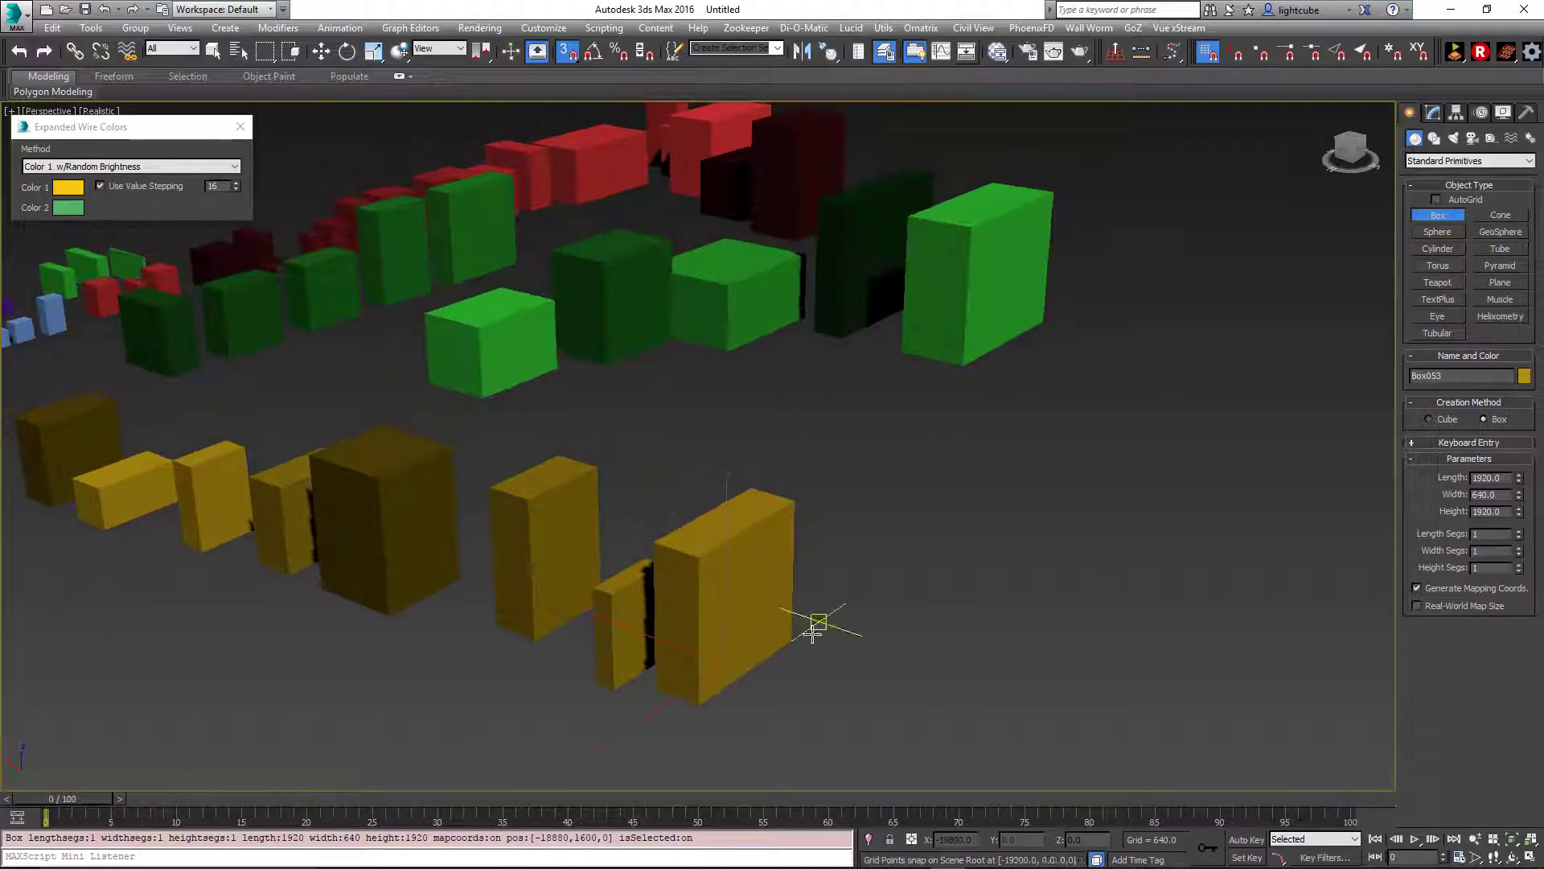
pyautogui.moveTo(828, 644); pyautogui.dragTo(841, 752)
pyautogui.click(868, 671)
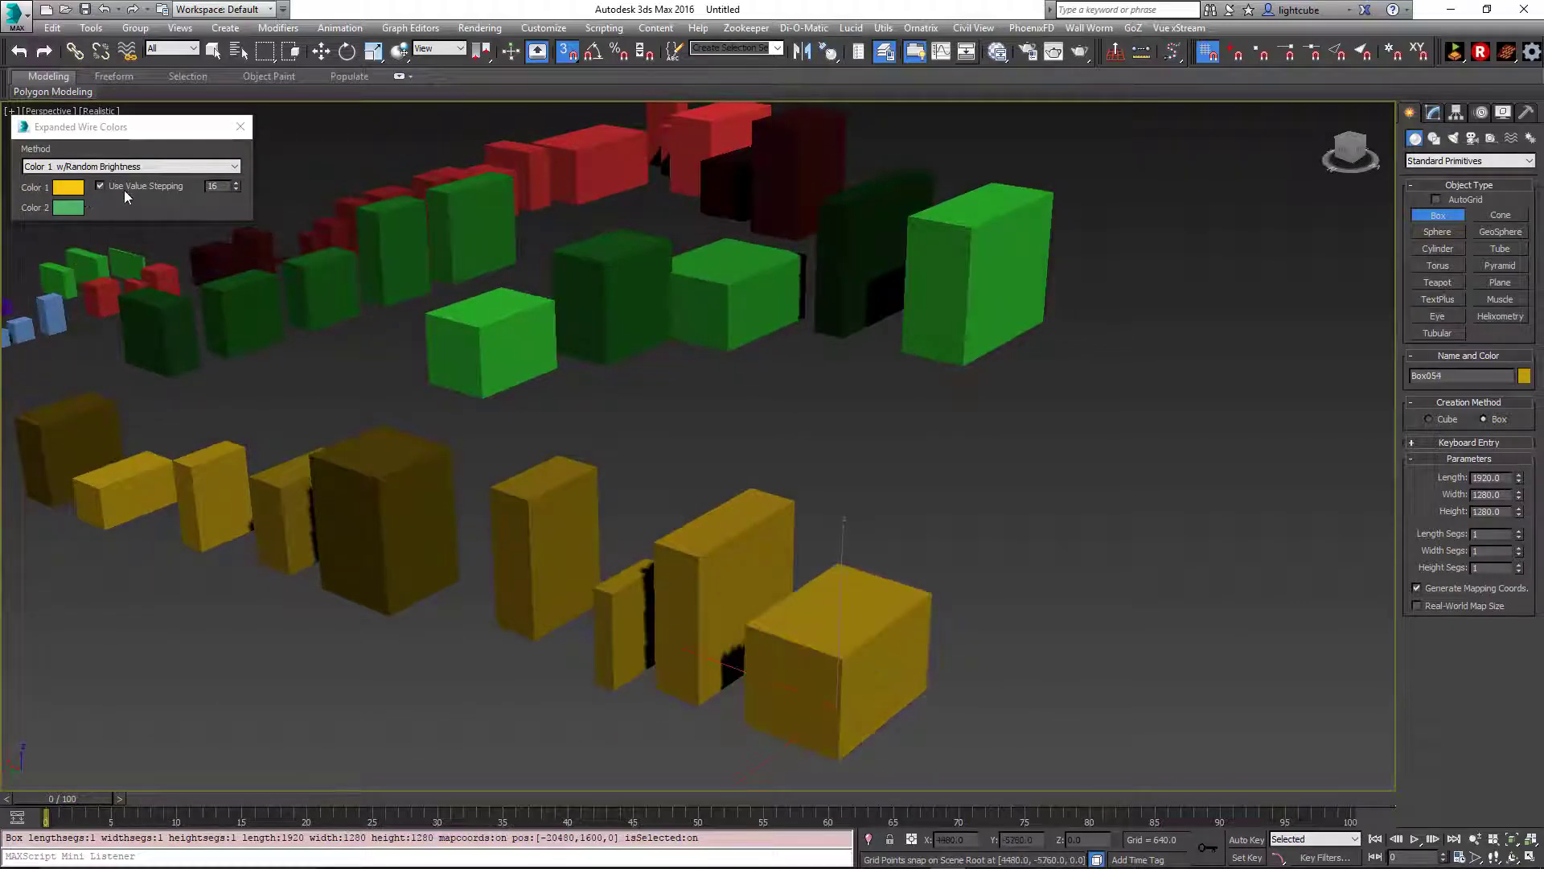
# Create seven more value-stepped boxes at the near end of the yellow row, the last about 3840 × 1280 × 4480.
pyautogui.moveTo(793, 579); pyautogui.dragTo(701, 527, button='middle')
pyautogui.moveTo(844, 619); pyautogui.dragTo(851, 728)
pyautogui.moveTo(999, 661); pyautogui.dragTo(1012, 774)
pyautogui.click(1041, 540)
pyautogui.moveTo(1153, 693); pyautogui.dragTo(1171, 793)
pyautogui.click(1228, 602)
pyautogui.moveTo(1228, 602); pyautogui.dragTo(1159, 584, button='middle')
pyautogui.moveTo(1097, 615); pyautogui.dragTo(1134, 577)
pyautogui.click(1182, 562)
pyautogui.scroll(-10, 1028, 609)
pyautogui.moveTo(1028, 609); pyautogui.dragTo(1110, 708)
pyautogui.click(1055, 570)
pyautogui.click(1153, 584)
pyautogui.moveTo(1204, 680); pyautogui.dragTo(1193, 744)
pyautogui.click(1231, 620)
pyautogui.rightClick(1171, 591)
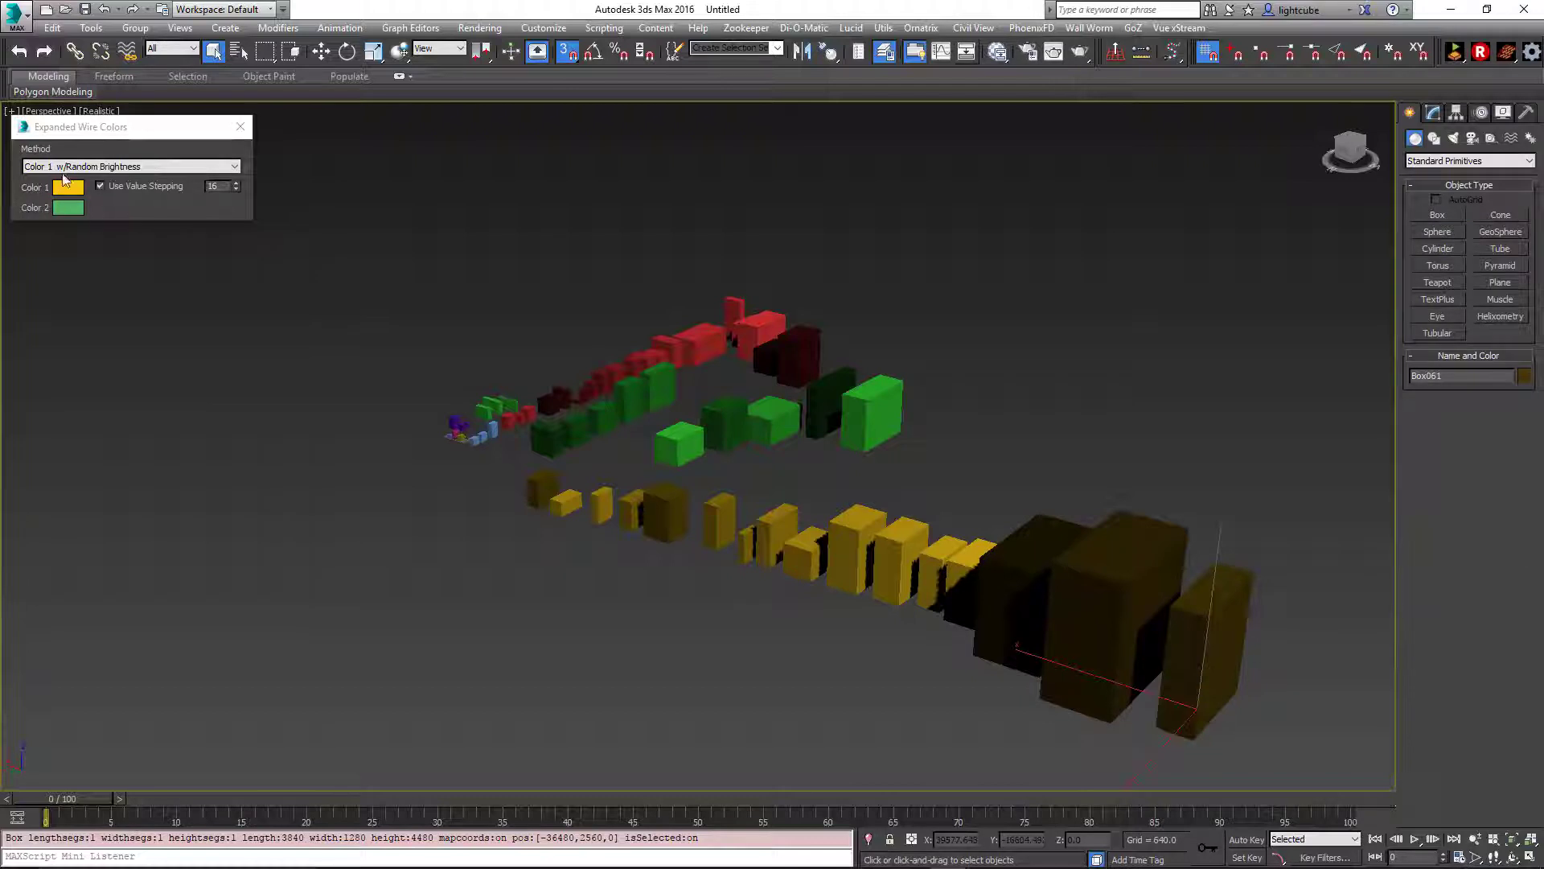
# Set the method to Random Colors Between Color 1 and Color 2 and create a row of seven large boxes, the last about 6463 × 5921 × 3840.
pyautogui.click(94, 167)
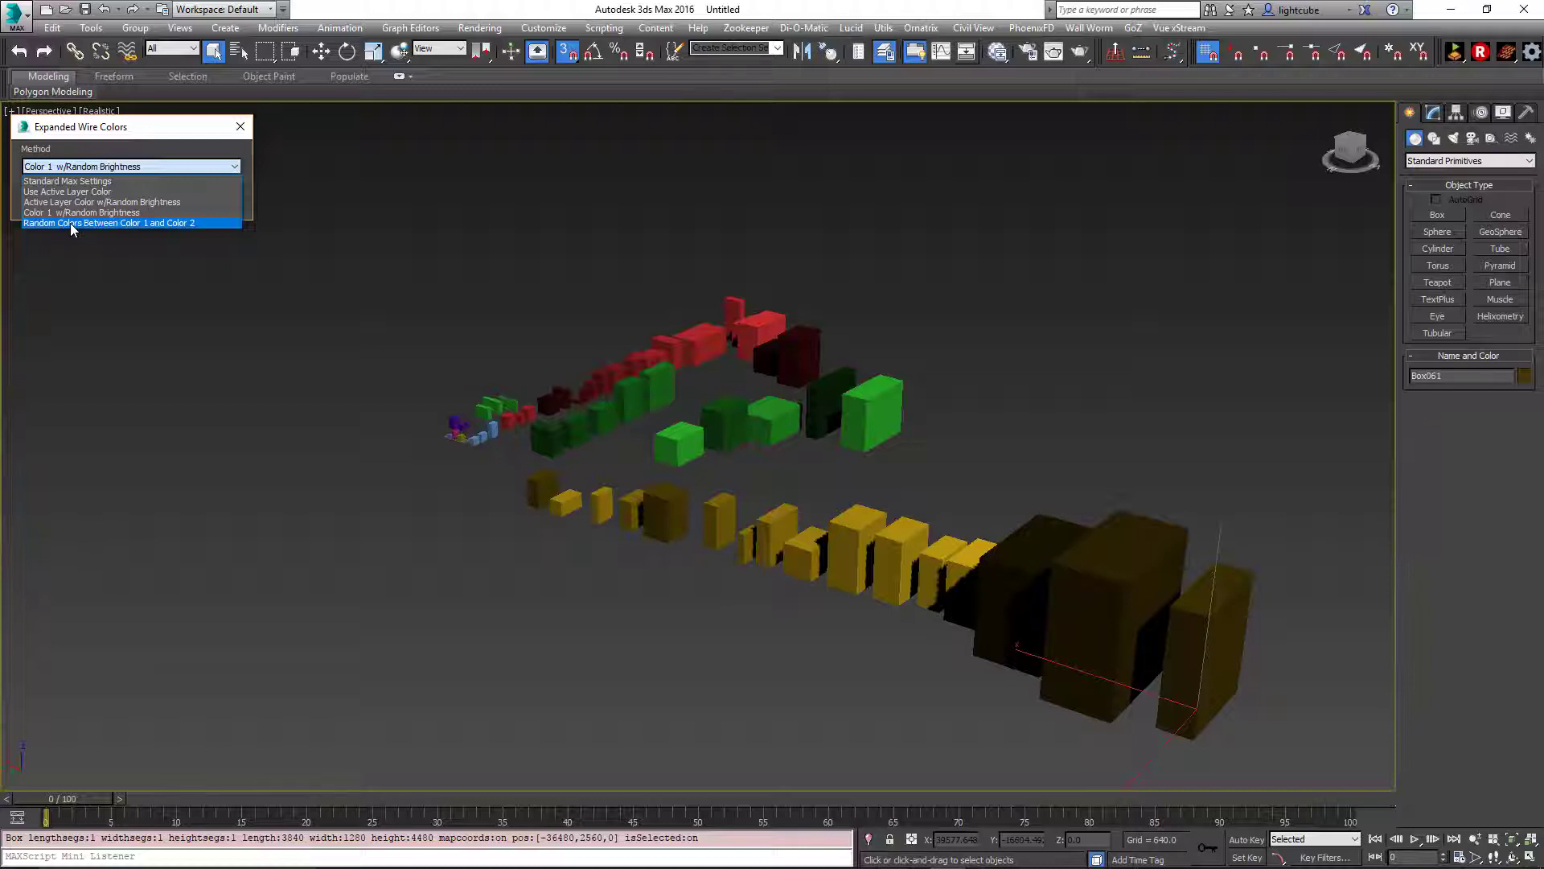
pyautogui.click(74, 223)
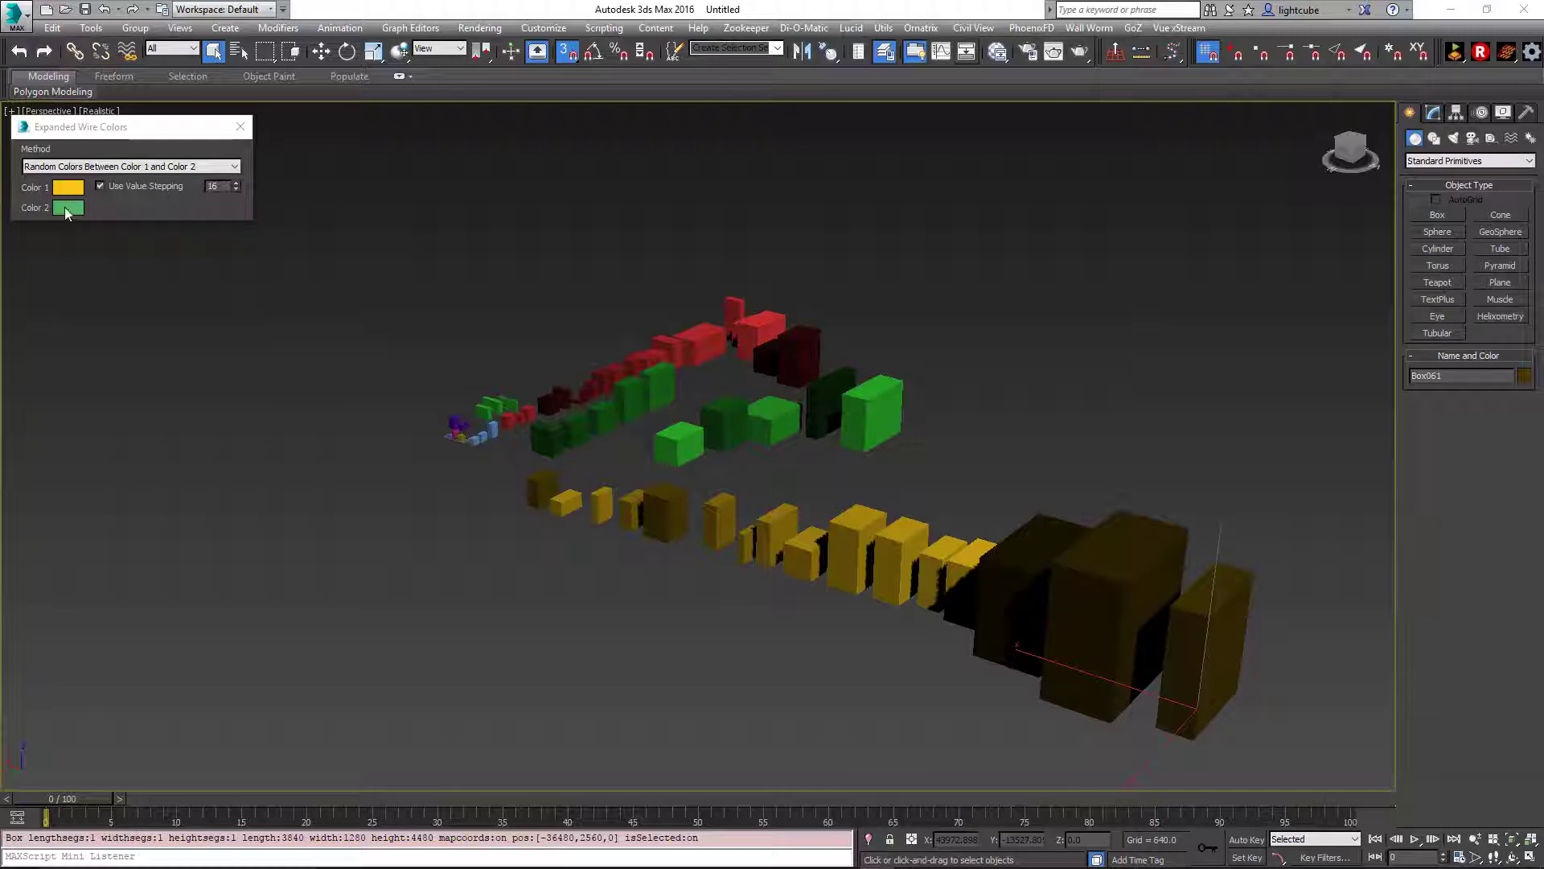
pyautogui.click(1436, 215)
pyautogui.moveTo(285, 558); pyautogui.dragTo(276, 650)
pyautogui.click(282, 491)
pyautogui.moveTo(403, 607); pyautogui.dragTo(396, 693)
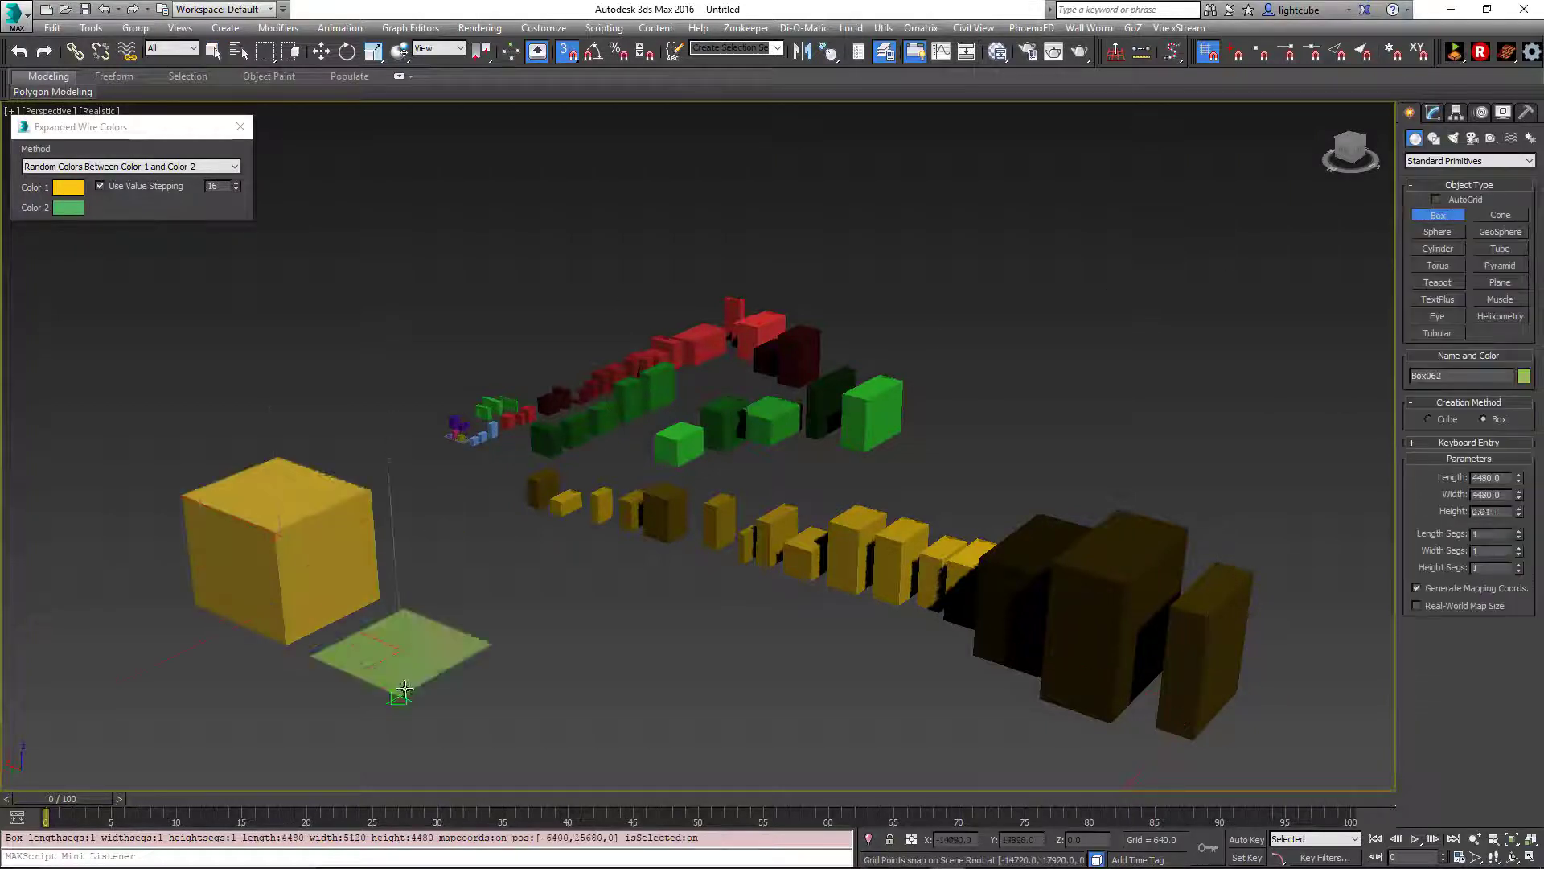
pyautogui.click(454, 514)
pyautogui.moveTo(558, 658); pyautogui.dragTo(552, 737)
pyautogui.click(563, 595)
pyautogui.moveTo(701, 711); pyautogui.dragTo(707, 786)
pyautogui.moveTo(785, 650); pyautogui.dragTo(799, 737)
pyautogui.click(800, 656)
pyautogui.moveTo(888, 693); pyautogui.dragTo(925, 788)
pyautogui.click(921, 721)
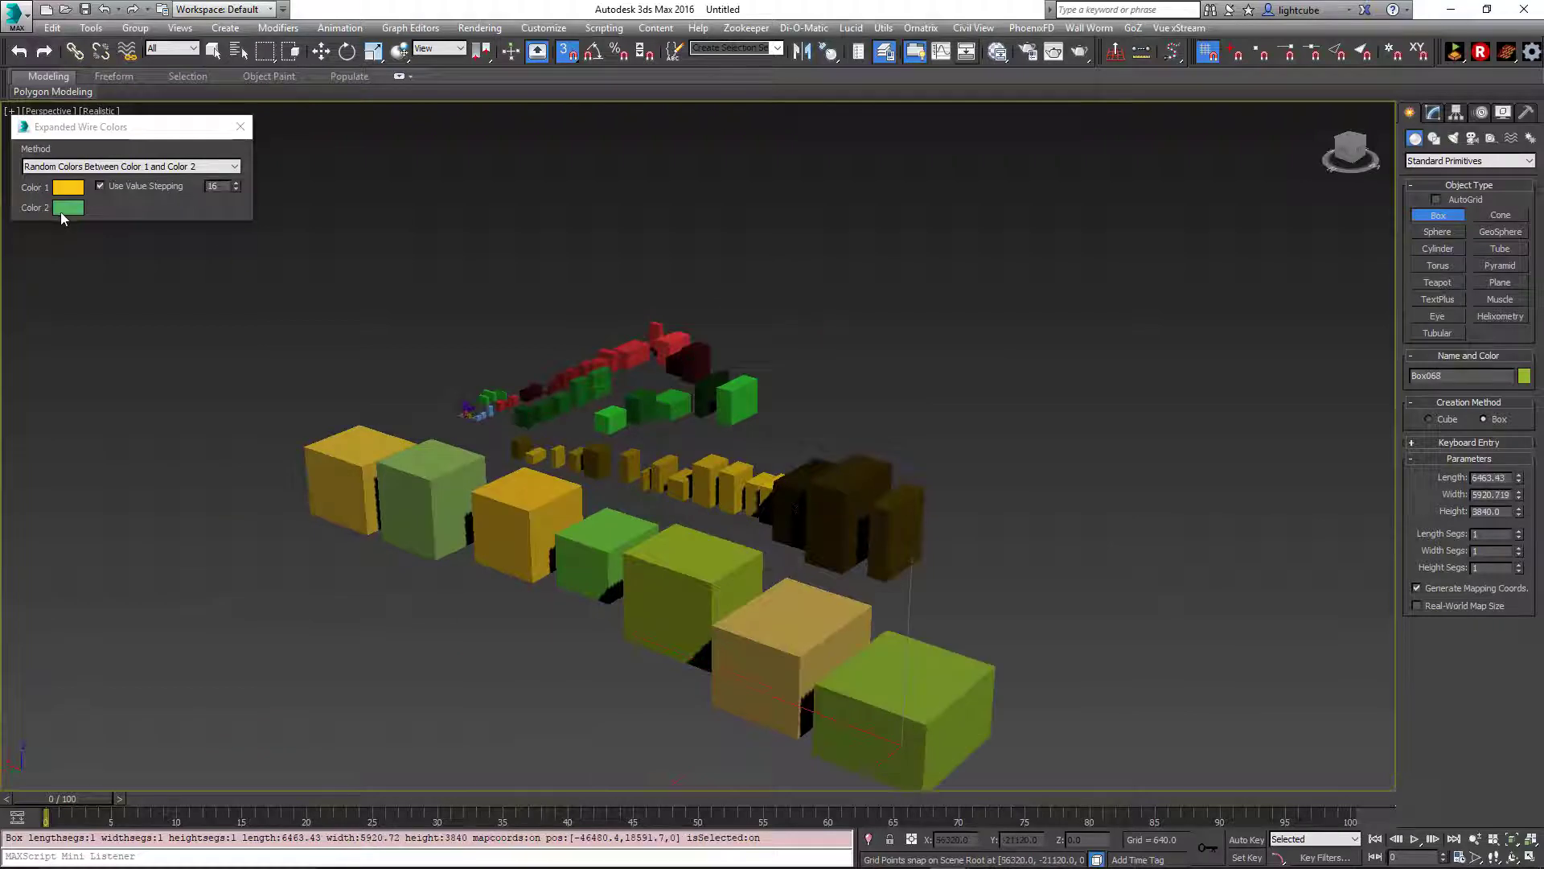
# Change Color 2 to bright magenta and Color 1 to a very dark green.
pyautogui.click(68, 207)
pyautogui.click(434, 121)
pyautogui.click(466, 137)
pyautogui.moveTo(466, 135); pyautogui.dragTo(466, 108)
pyautogui.click(595, 241)
pyautogui.click(69, 188)
pyautogui.moveTo(350, 198); pyautogui.dragTo(391, 218)
pyautogui.click(594, 241)
# Create a row of four boxes in front of the yellow-green row, the last about 4480 × 4480 × 8320.
pyautogui.moveTo(147, 613); pyautogui.dragTo(317, 552, button='middle')
pyautogui.moveTo(320, 555); pyautogui.dragTo(362, 624)
pyautogui.click(358, 476)
pyautogui.moveTo(445, 580); pyautogui.dragTo(472, 676)
pyautogui.click(470, 563)
pyautogui.moveTo(595, 653); pyautogui.dragTo(610, 732)
pyautogui.click(610, 547)
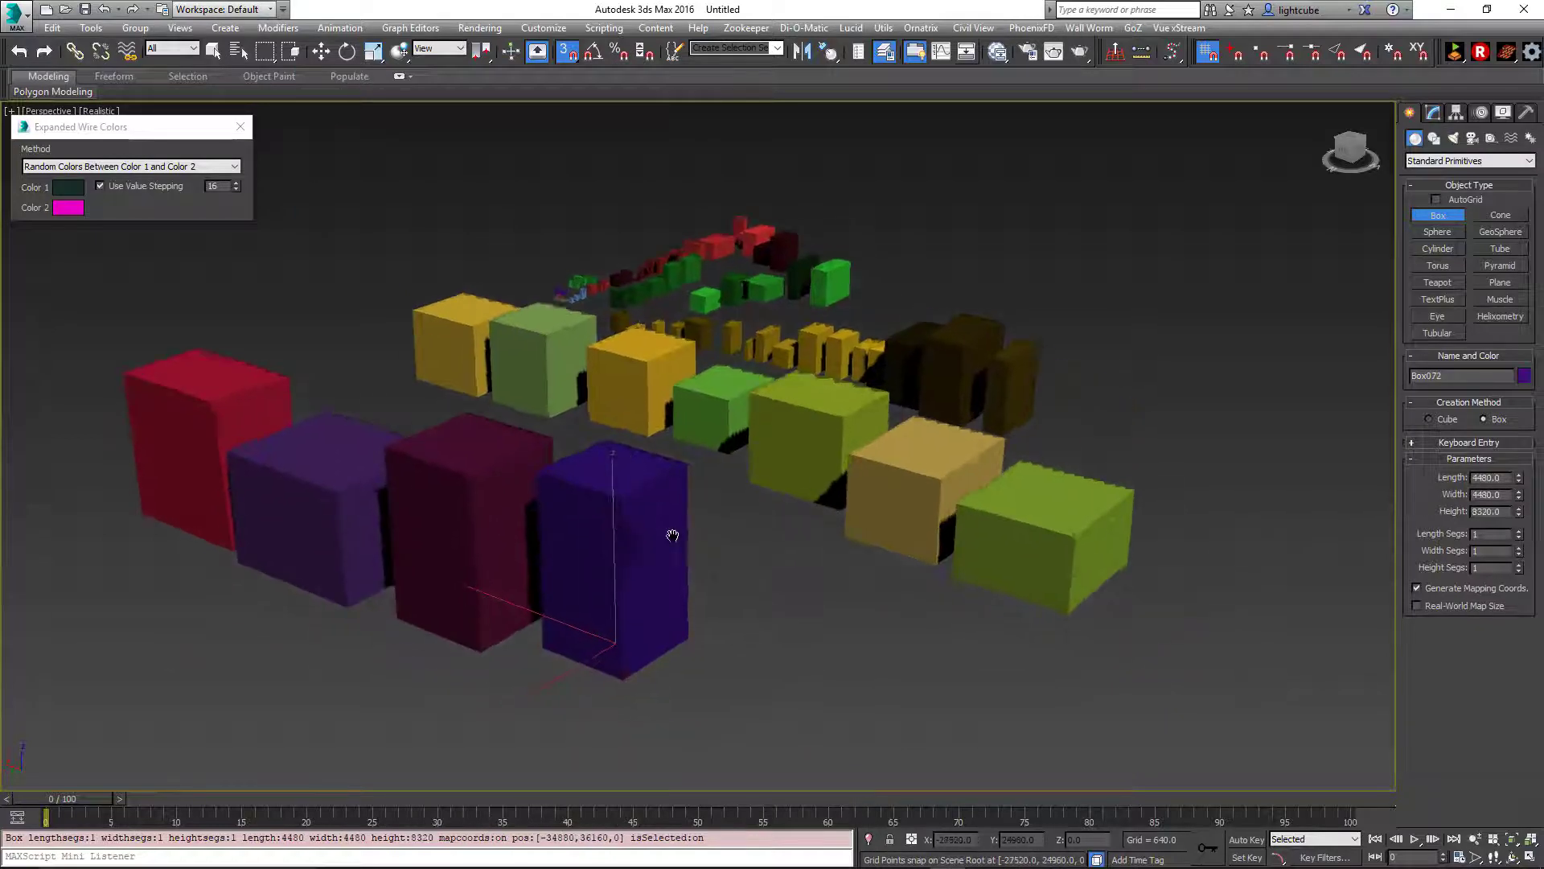
# Extend the magenta-mix row with three larger boxes, the last about 9150 × 7764 × 12800.
pyautogui.scroll(-5, 670, 534)
pyautogui.moveTo(723, 613)
pyautogui.mouseDown()
pyautogui.moveTo(731, 672)
pyautogui.moveTo(881, 746)
pyautogui.mouseUp()
pyautogui.click(769, 623)
pyautogui.click(809, 634)
pyautogui.click(920, 654)
# Set the wire color method to Standard Max Settings and create three boxes beyond the dark yellow row, the last about 3840 × 1280 × 2560.
pyautogui.moveTo(792, 538); pyautogui.dragTo(499, 591, button='middle')
pyautogui.moveTo(751, 587); pyautogui.dragTo(450, 402, button='middle')
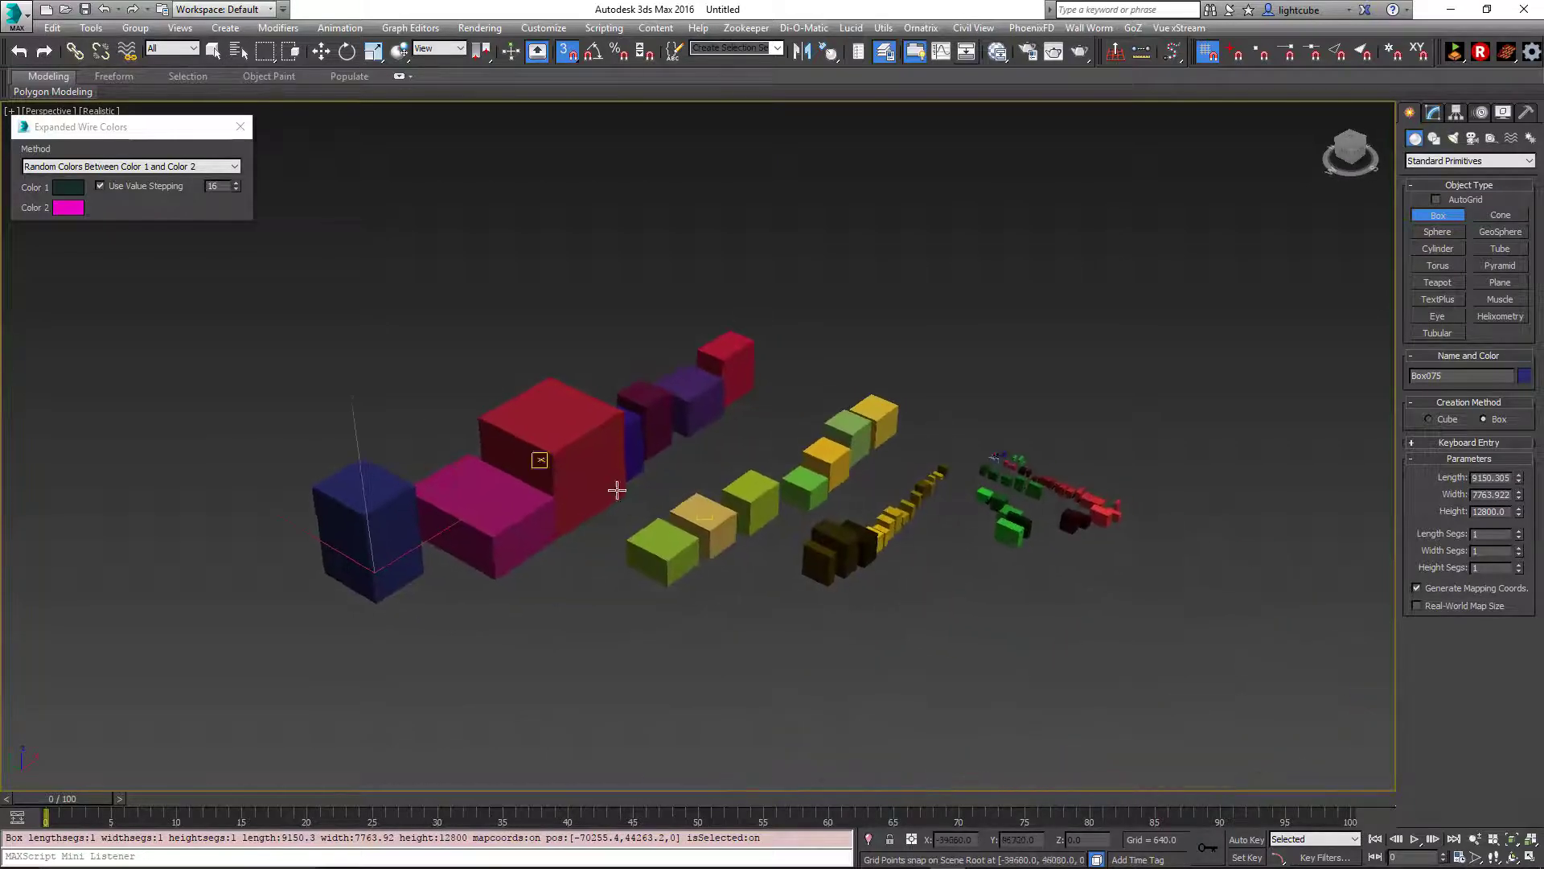
pyautogui.scroll(4, 693, 475)
pyautogui.keyDown('alt'); pyautogui.moveTo(693, 459); pyautogui.dragTo(742, 331, button='middle'); pyautogui.keyUp('alt')
pyautogui.scroll(-4, 689, 418)
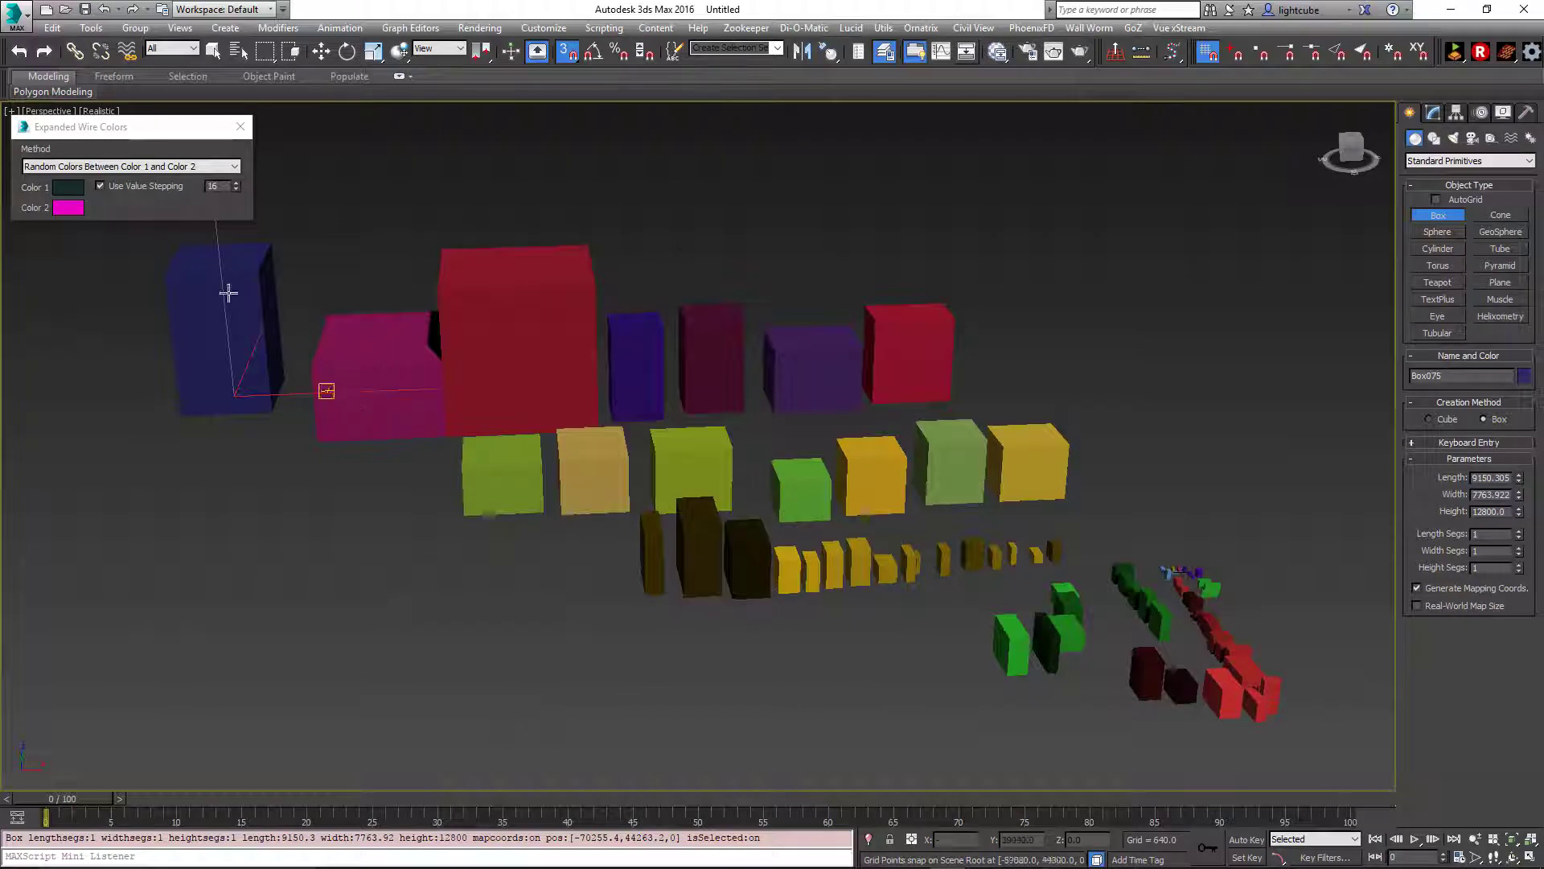
pyautogui.click(109, 167)
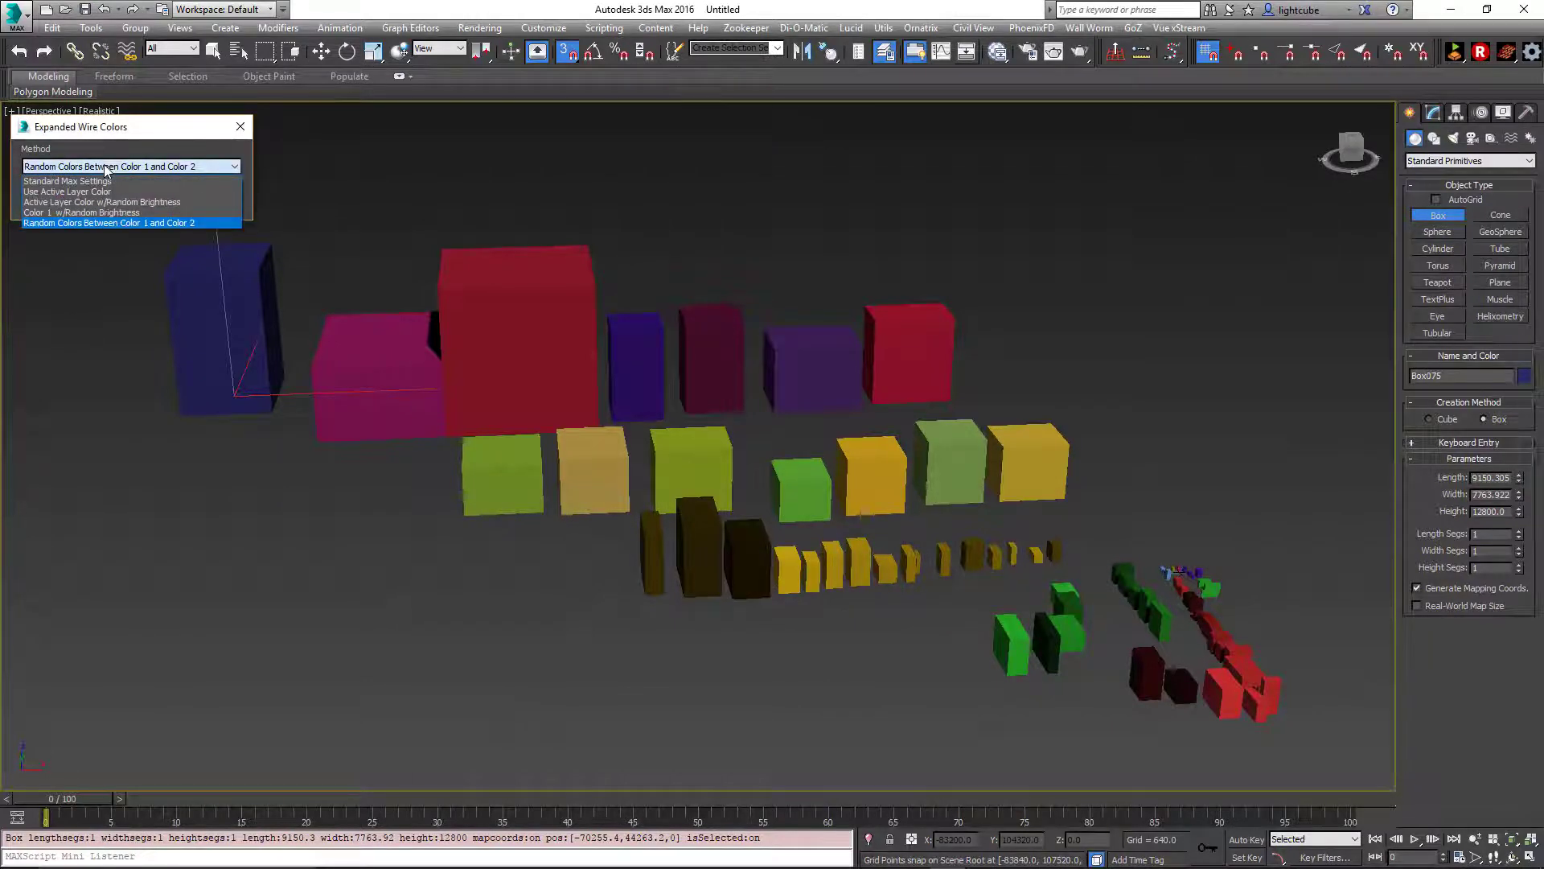
pyautogui.click(65, 182)
pyautogui.moveTo(609, 671); pyautogui.dragTo(737, 722)
pyautogui.click(630, 637)
pyautogui.click(681, 655)
pyautogui.click(736, 679)
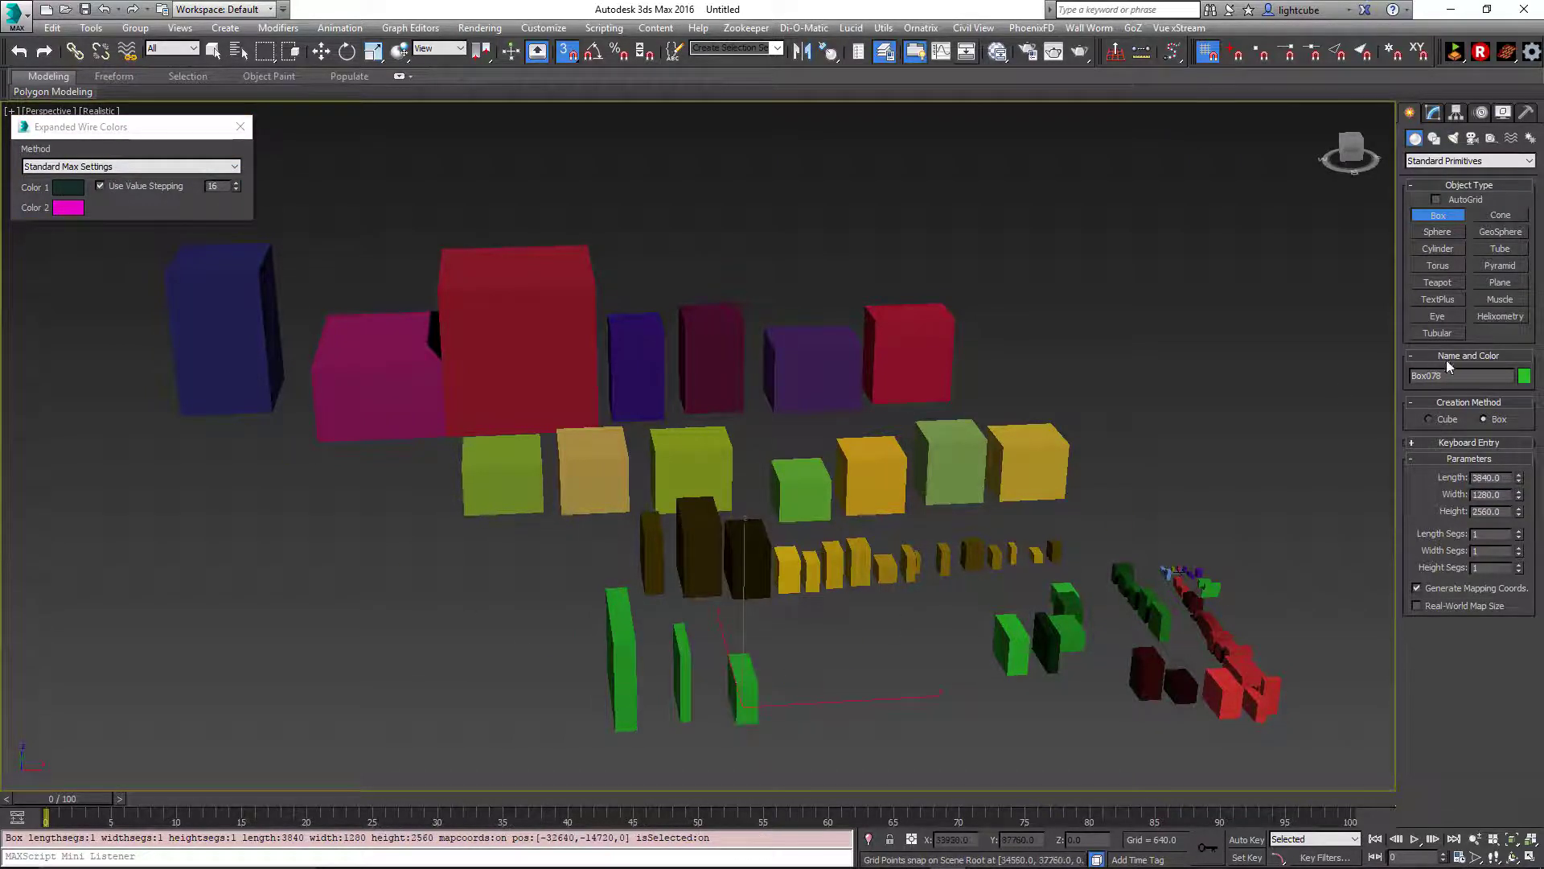
# Enable Assign Random Colors for the object color and create five boxes beside the three green ones, the last about 3840 × 640 × 1920.
pyautogui.click(1524, 376)
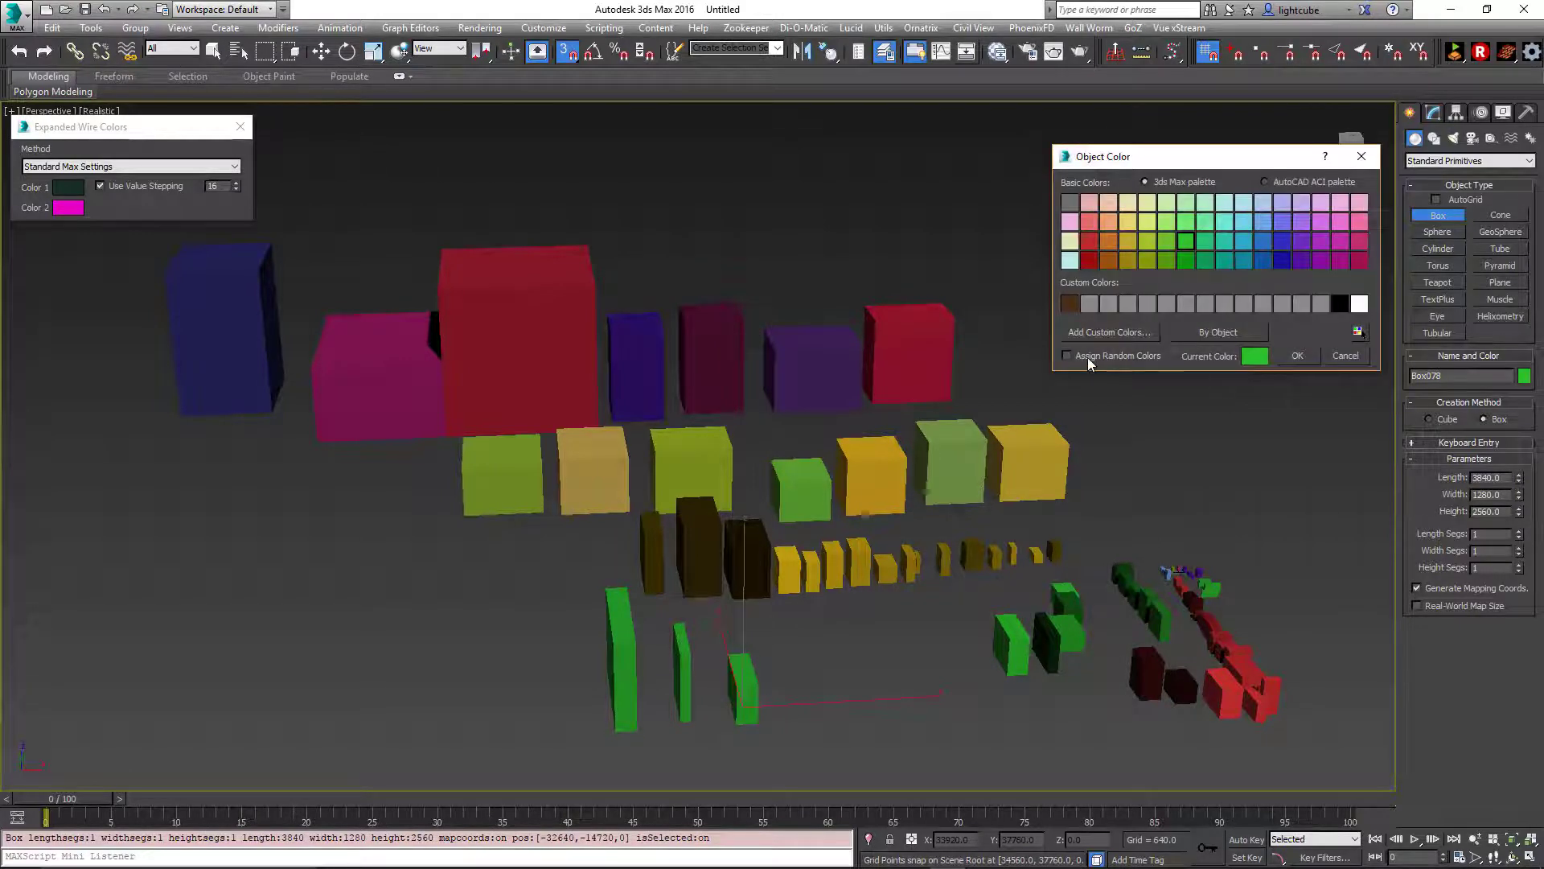
pyautogui.click(1297, 355)
pyautogui.moveTo(832, 684); pyautogui.dragTo(841, 720)
pyautogui.click(838, 631)
pyautogui.moveTo(887, 670); pyautogui.dragTo(868, 714)
pyautogui.click(873, 655)
pyautogui.moveTo(924, 668); pyautogui.dragTo(909, 713)
pyautogui.click(907, 652)
pyautogui.click(971, 665)
pyautogui.moveTo(988, 665); pyautogui.dragTo(1032, 734)
pyautogui.click(1036, 707)
pyautogui.rightClick(1134, 560)
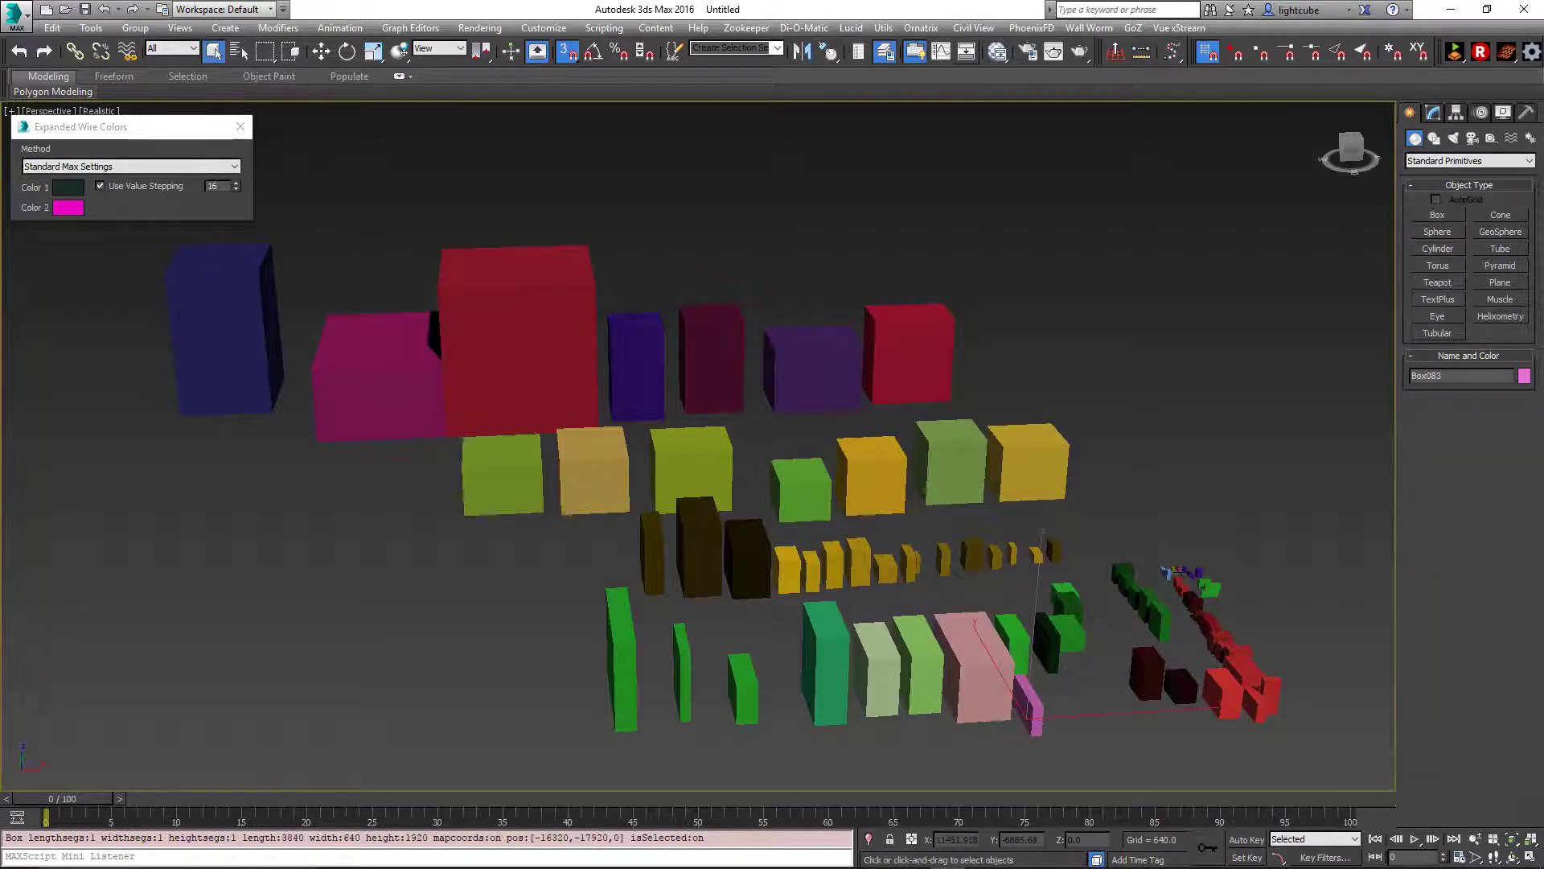